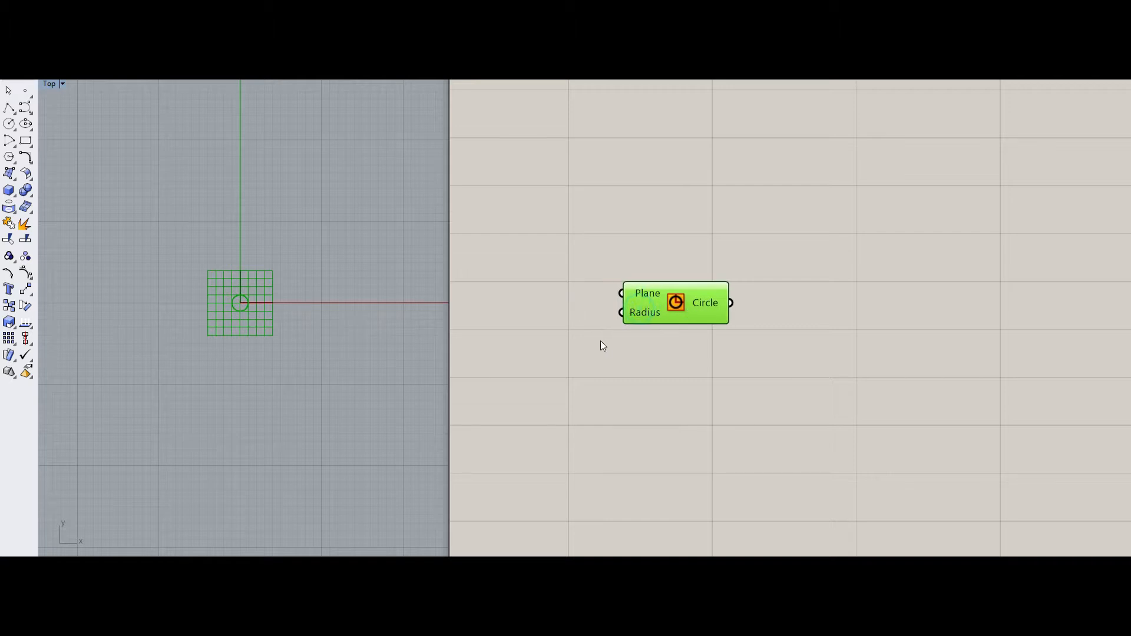
Step: Add a number slider set to 1.5 and connect it to the Circle component's Radius input
scroll(235, 317, "up", 5)
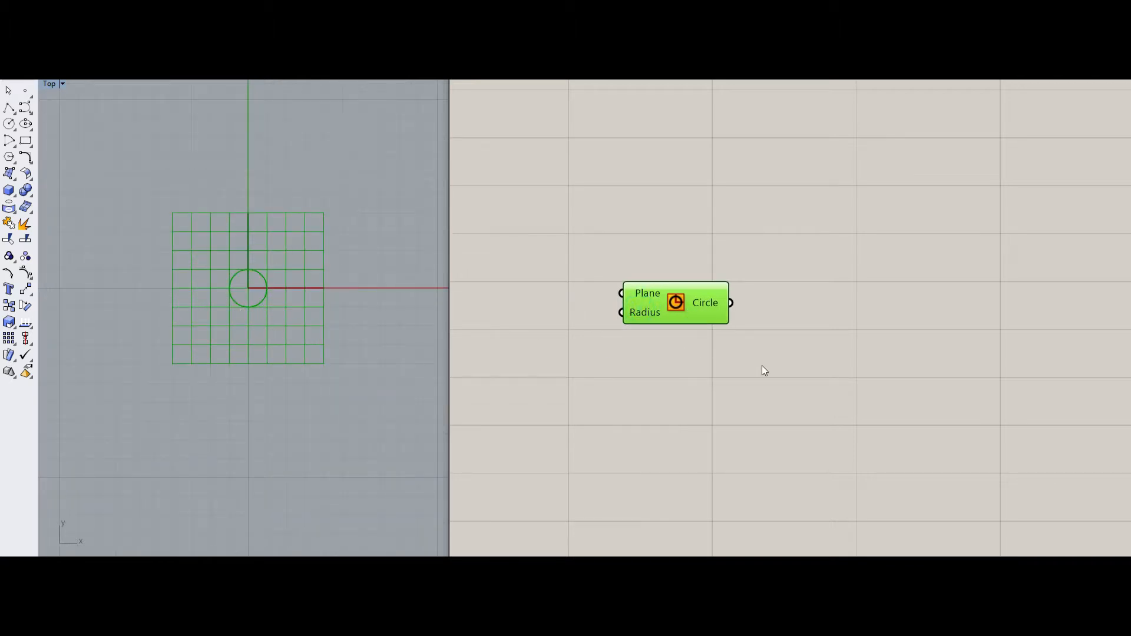
left_click_drag(689, 303, 799, 303)
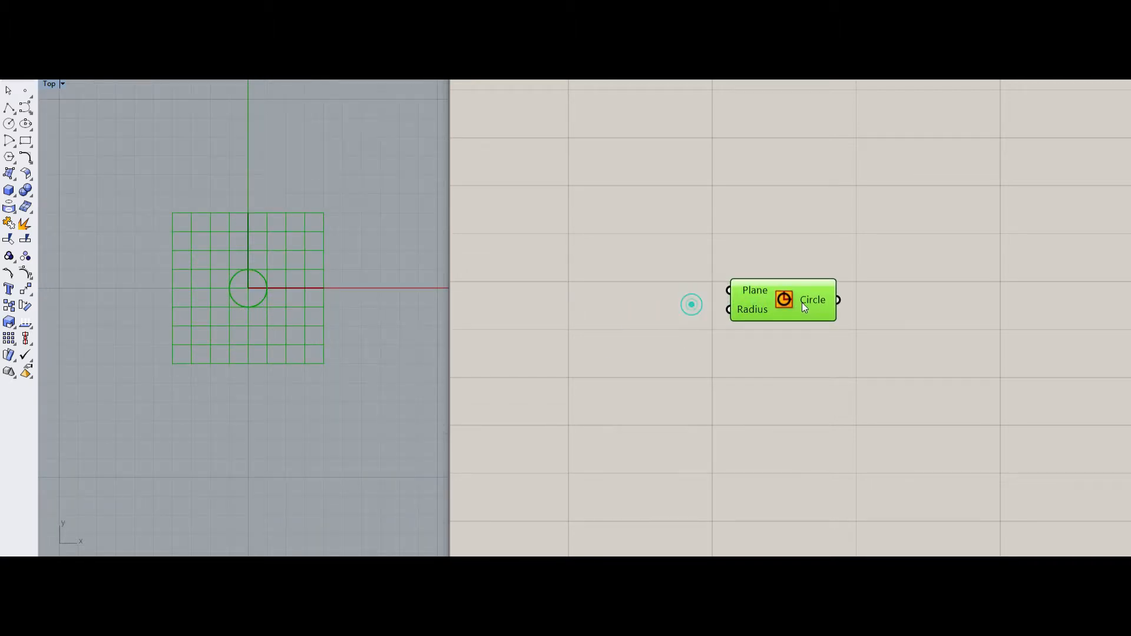
double_click(622, 356)
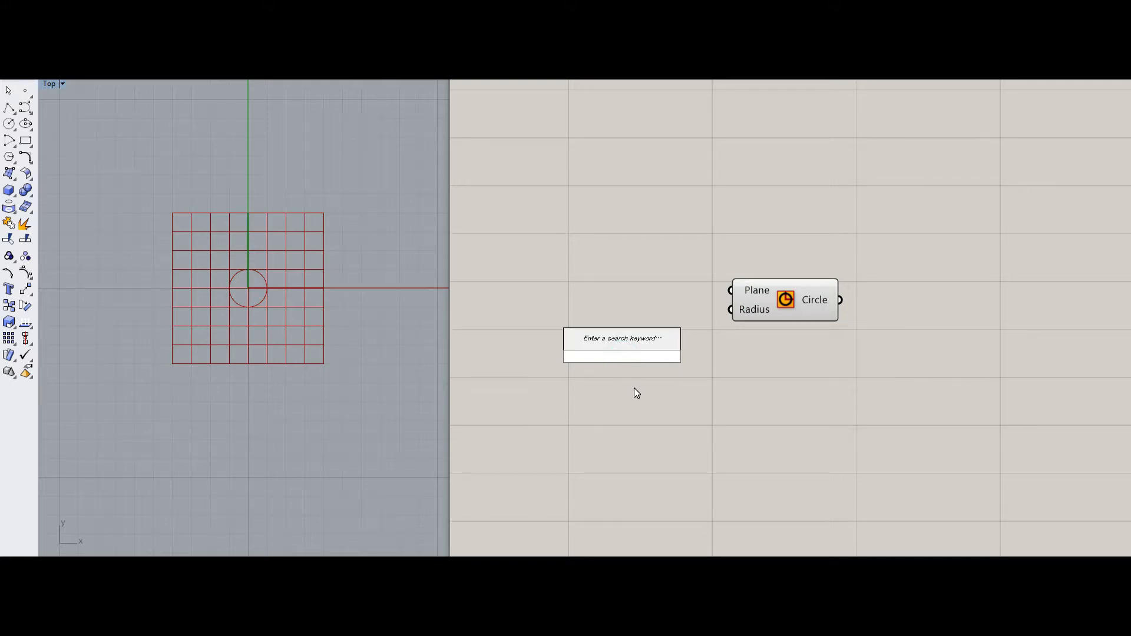
type("1.5")
key("Return")
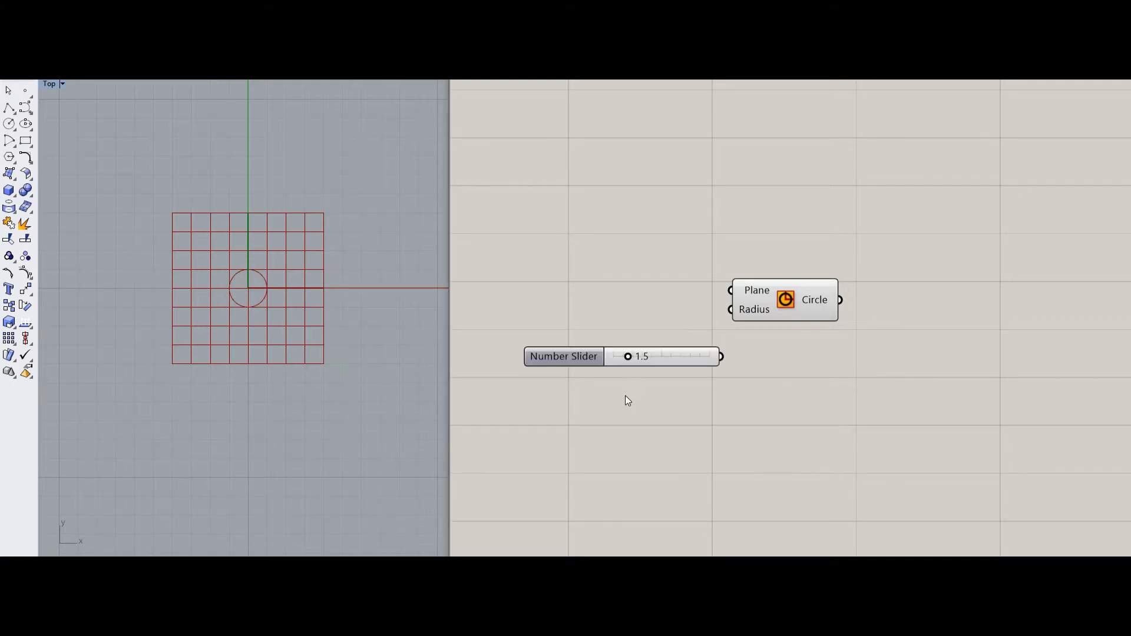
left_click(691, 348)
left_click_drag(695, 352, 731, 311)
left_click(790, 293)
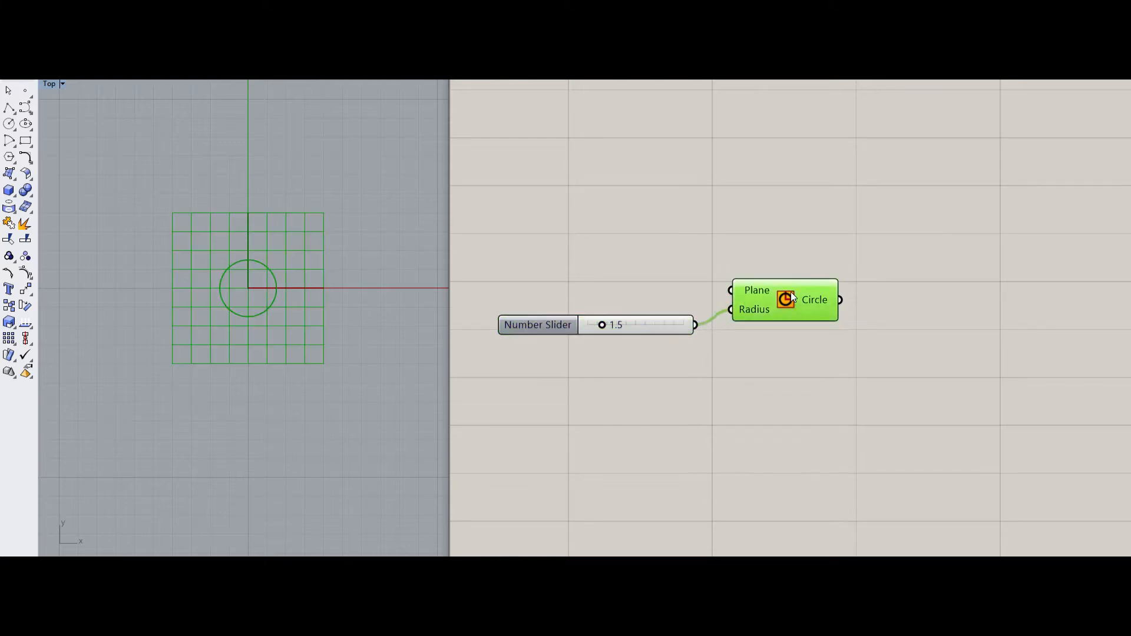
left_click(791, 350)
right_click_drag(791, 350, 780, 343)
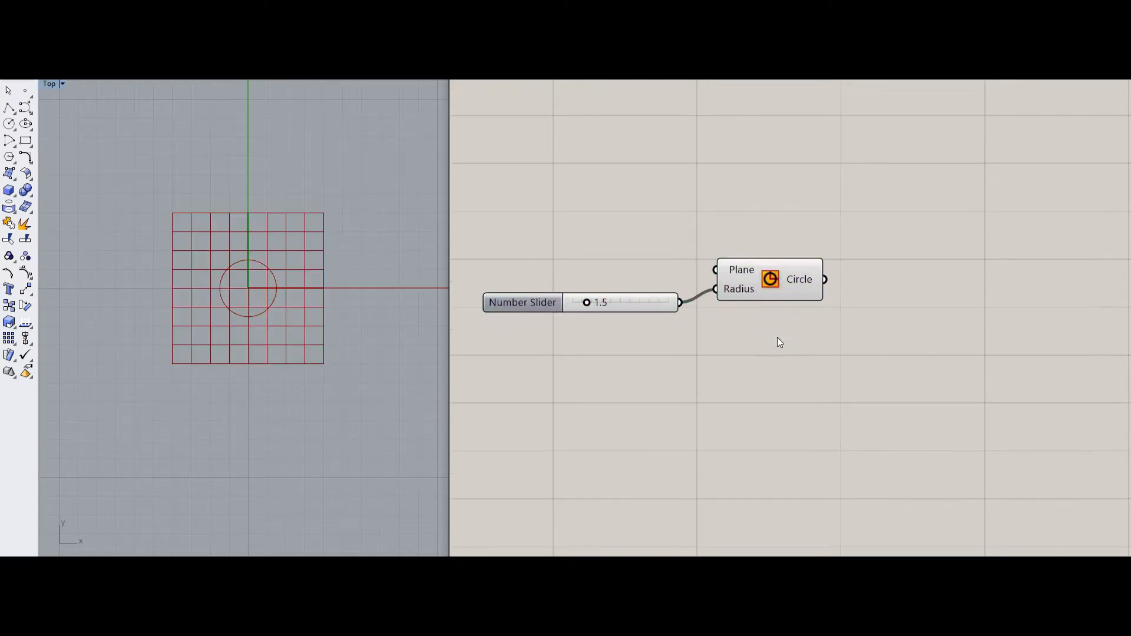
Step: Duplicate the number slider and Circle component together and place the copies below the originals
left_click_drag(815, 248, 635, 337)
left_click_drag(791, 241, 631, 344)
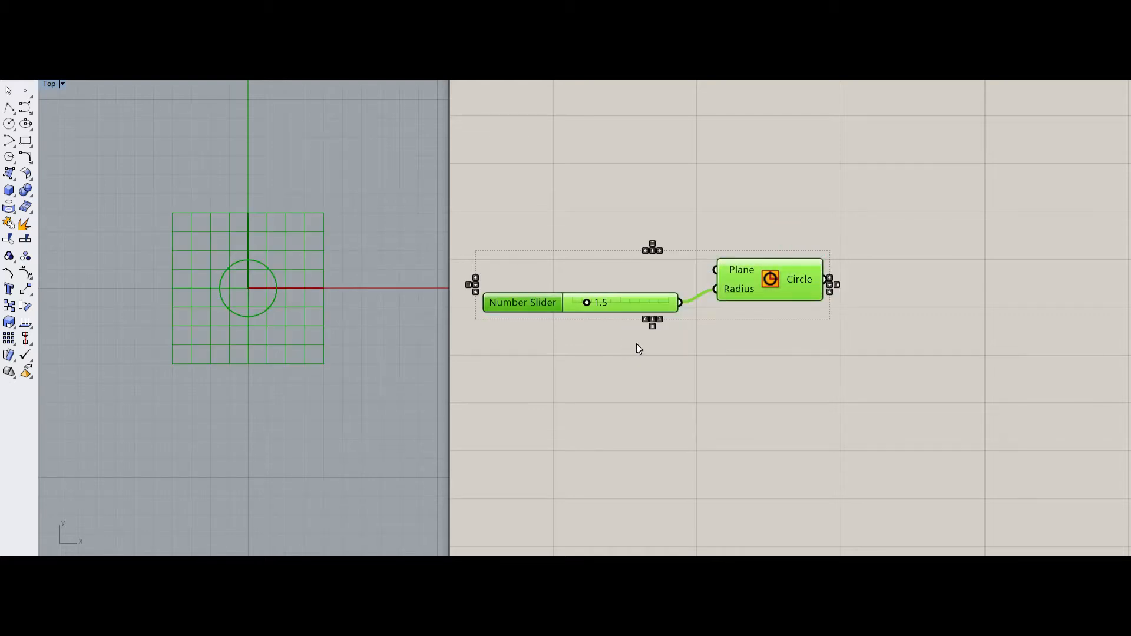
left_click_drag(768, 289, 778, 432, "alt")
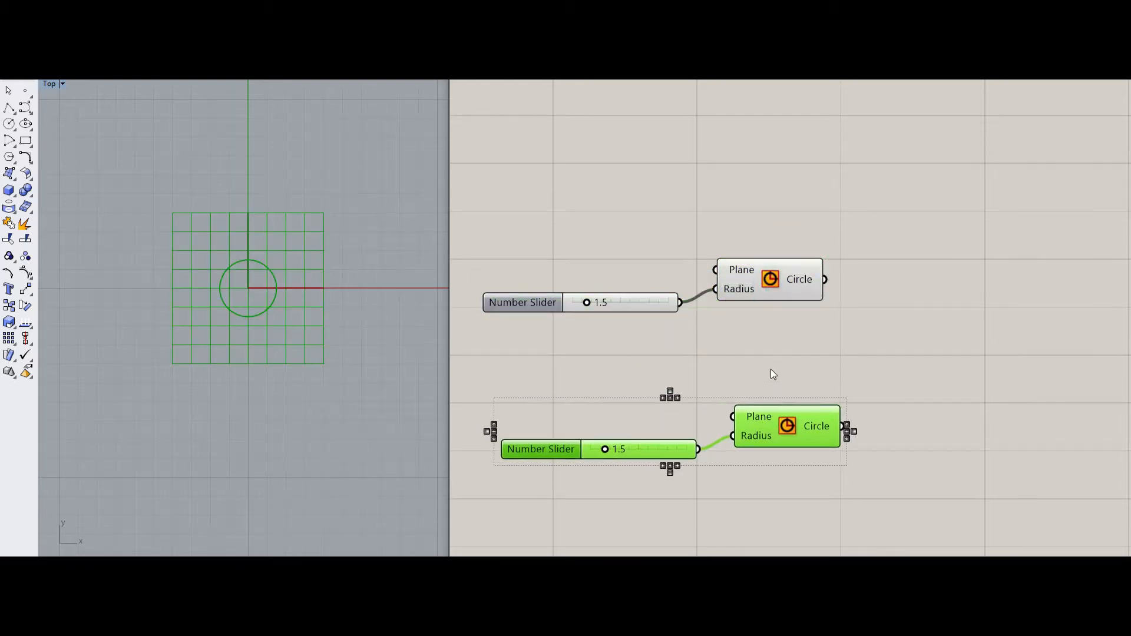
left_click(771, 369)
left_click(791, 371)
Step: Add an Addition component between the two circle groups and connect the copied 1.5 slider to its B input
right_click_drag(837, 367, 873, 348)
double_click(789, 356)
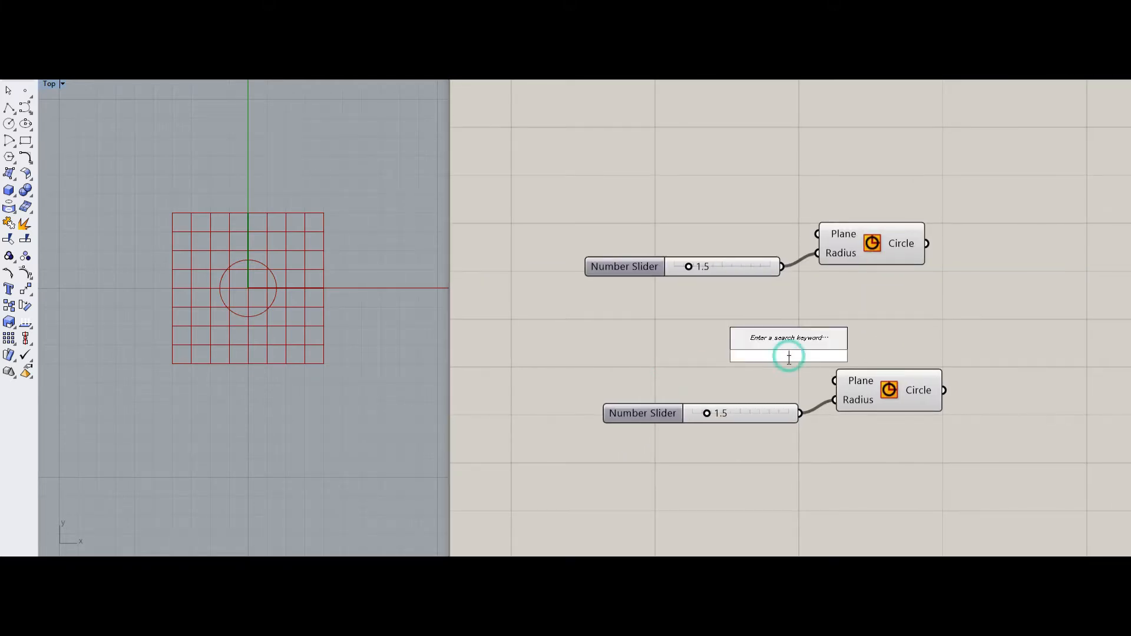
type("addition")
key("Return")
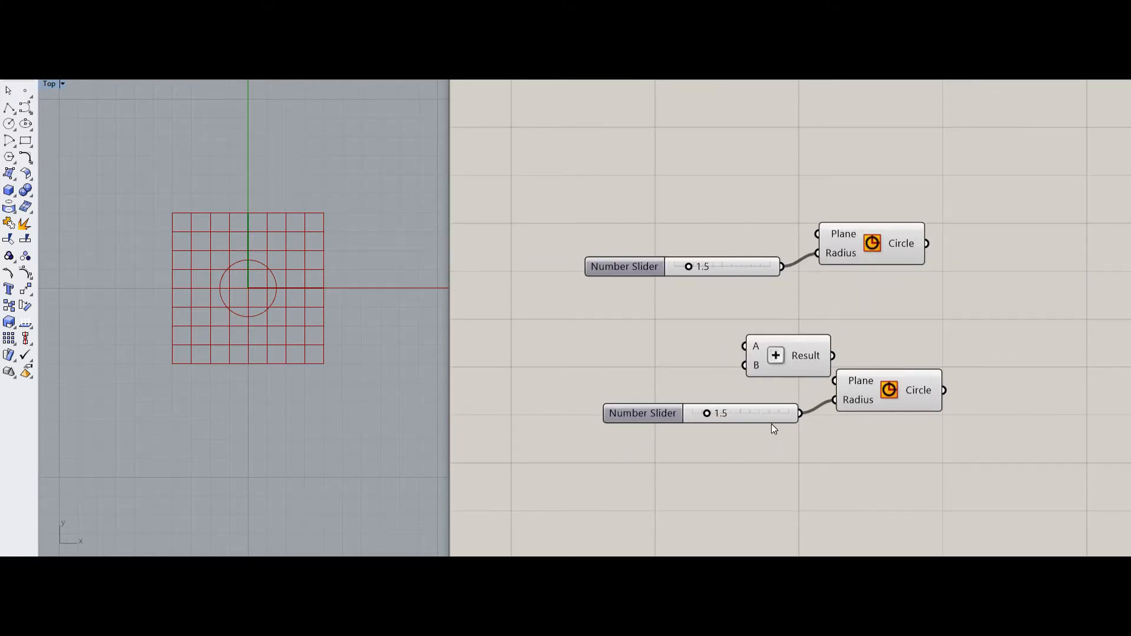
left_click_drag(775, 428, 689, 430)
left_click_drag(745, 365, 715, 417)
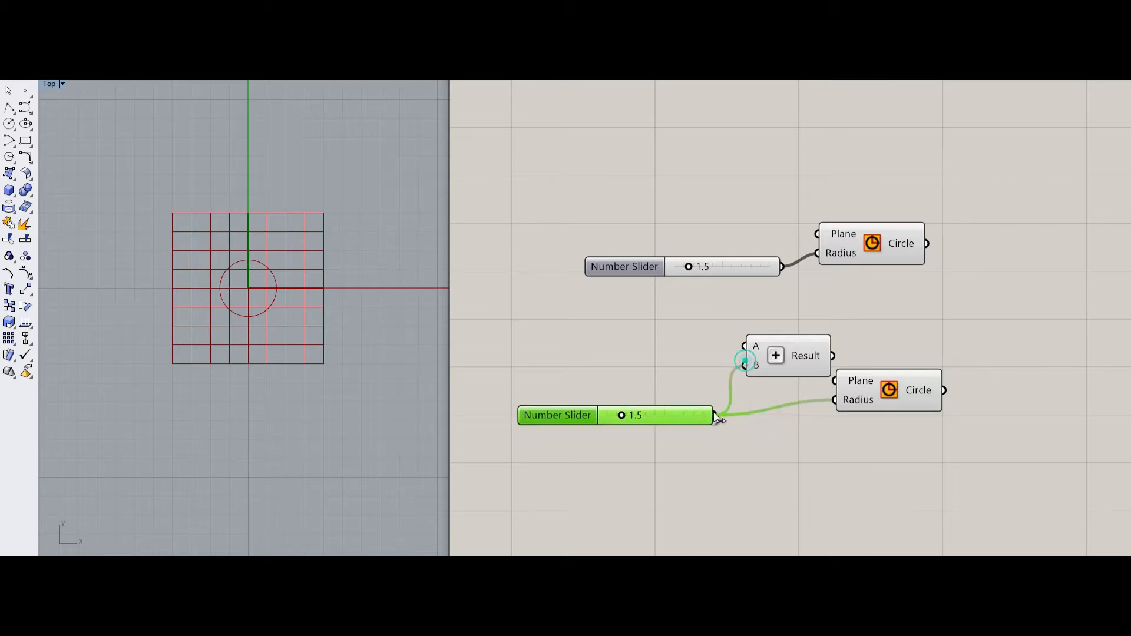
left_click(729, 284)
left_click_drag(736, 261, 682, 260)
left_click_drag(775, 356, 762, 344)
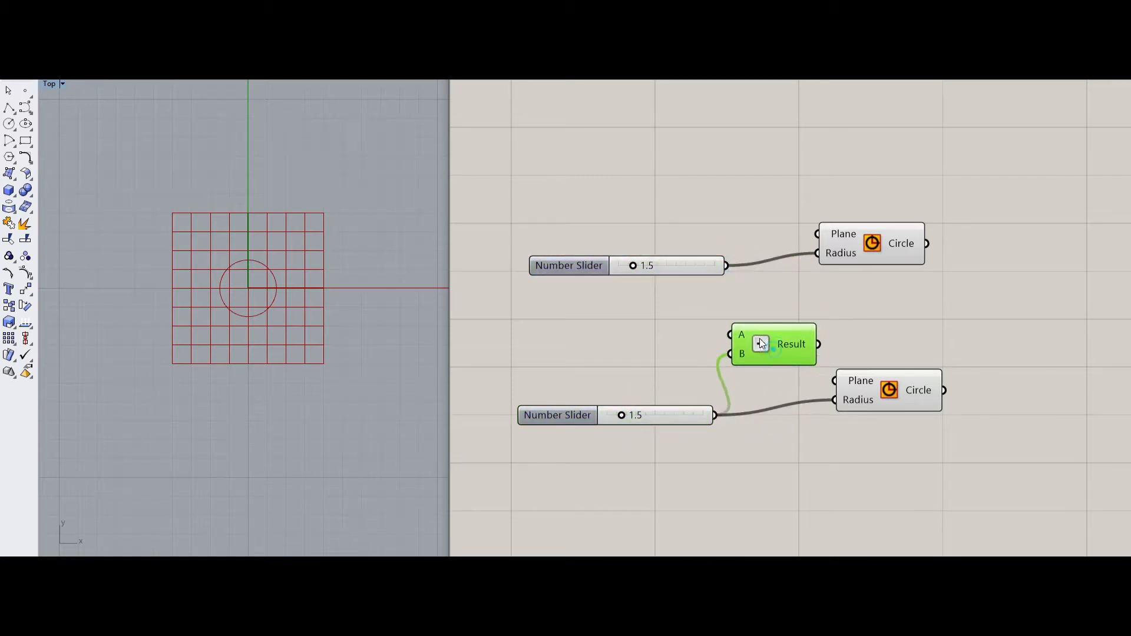
Step: Add a number slider of 1 to the Addition's A input and connect its Result to the copied Circle's Radius
left_click(681, 345)
double_click(681, 345)
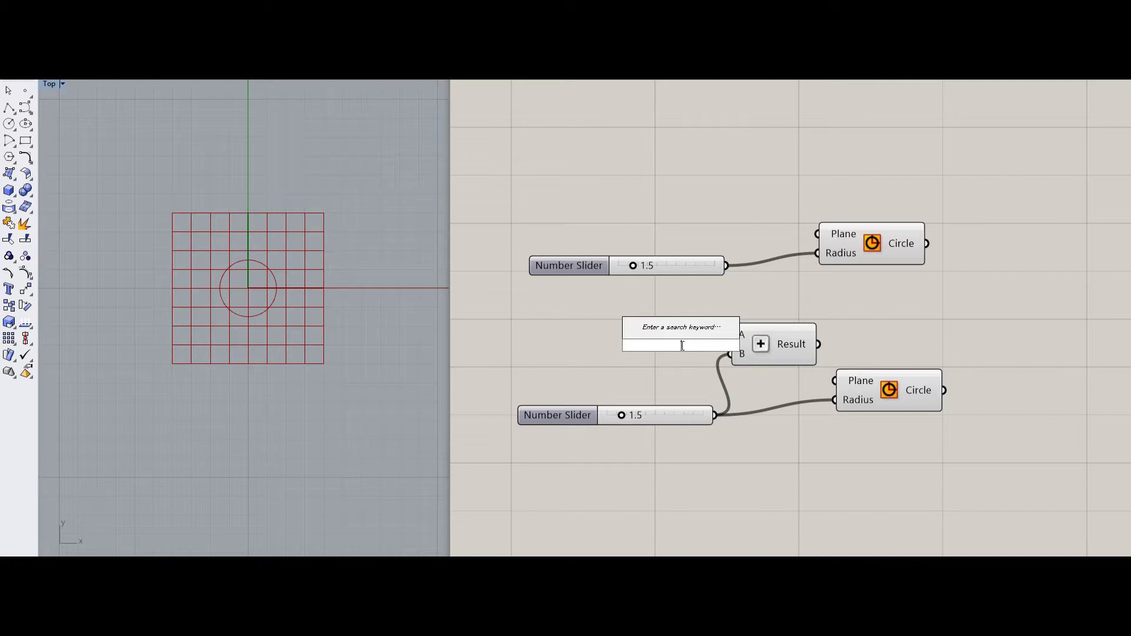
type("1")
key("Return")
left_click_drag(681, 346, 593, 345)
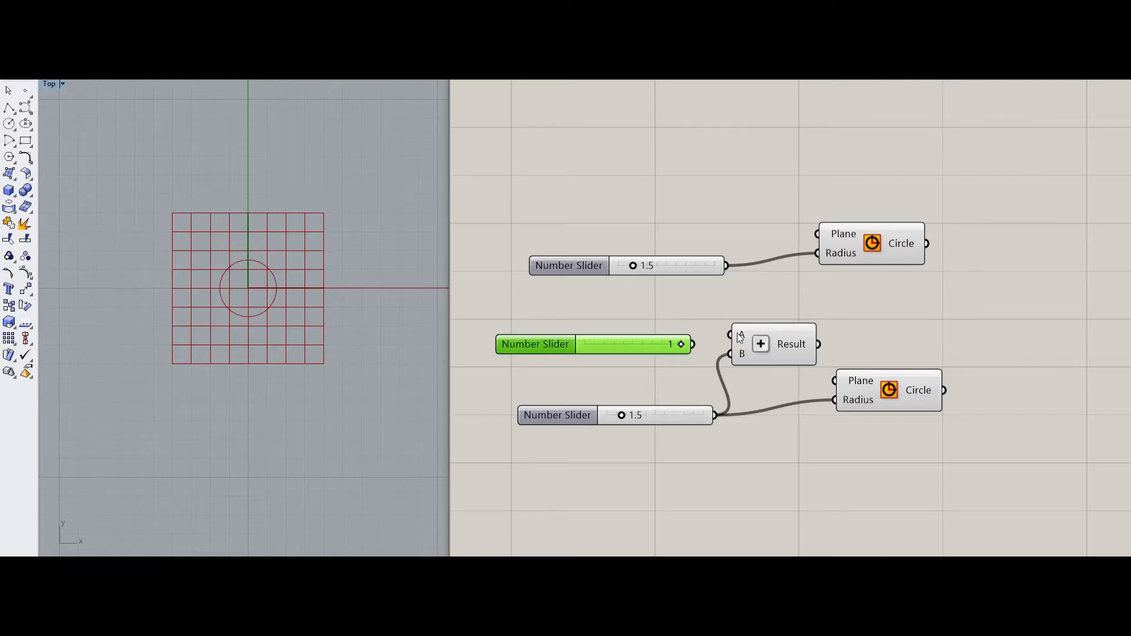
left_click_drag(738, 334, 693, 344)
left_click(767, 345)
left_click_drag(818, 342, 939, 381)
left_click(902, 336)
scroll(289, 294, "down", 4)
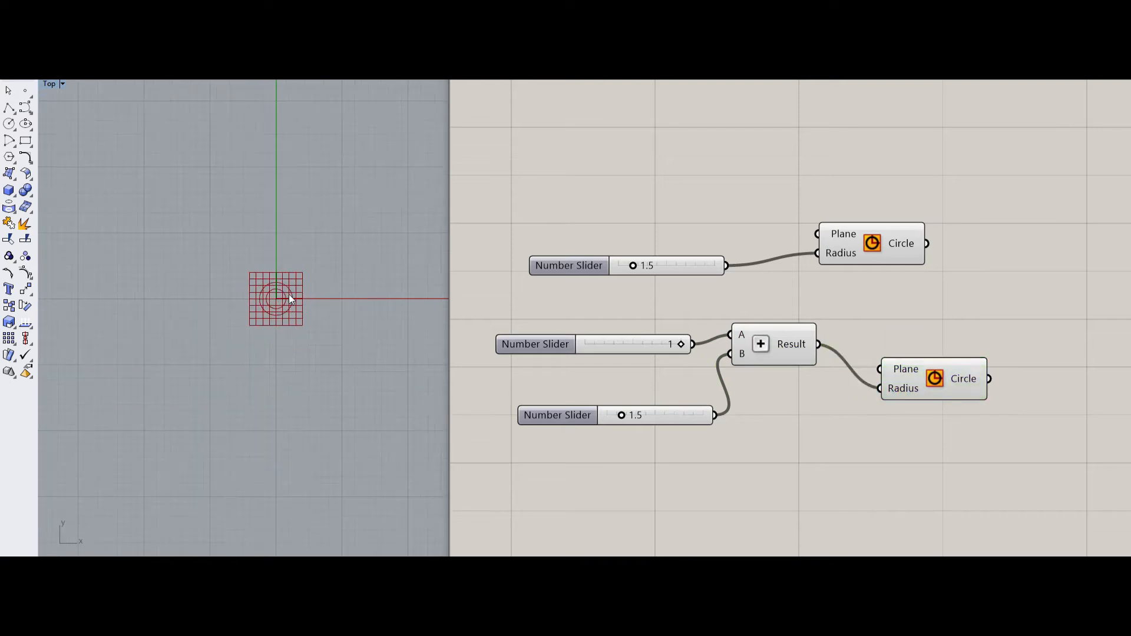
scroll(279, 292, "up", 3)
Step: Feed the original 1.5 slider into the Addition's B input and delete the copied slider
left_click_drag(685, 414, 667, 379)
left_click_drag(727, 265, 730, 353)
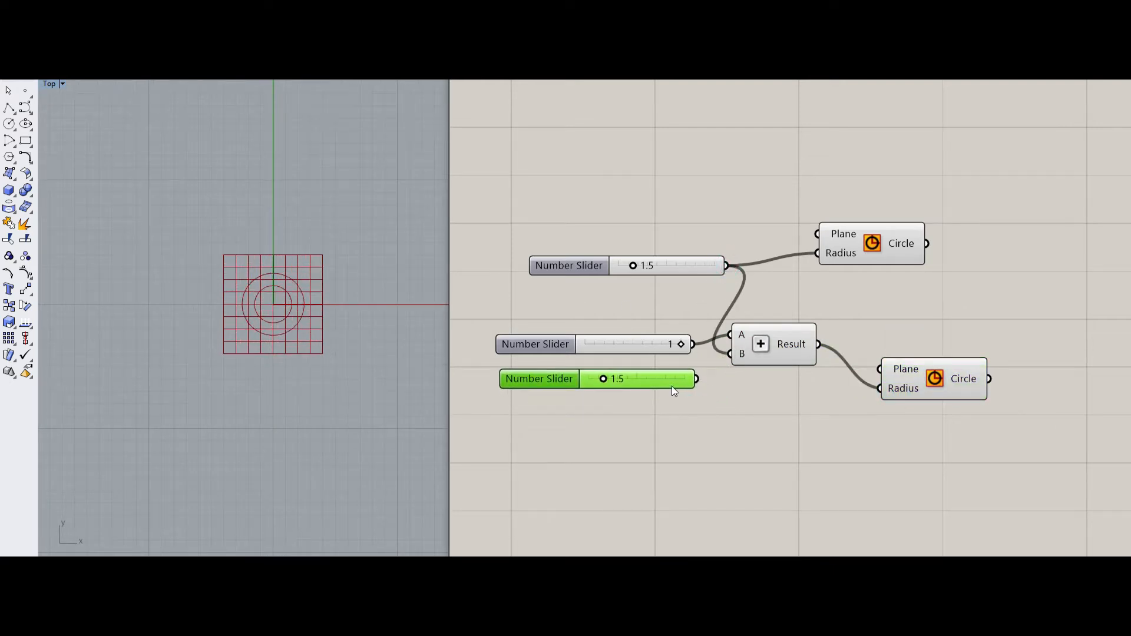
key("Delete")
left_click_drag(945, 401, 912, 366)
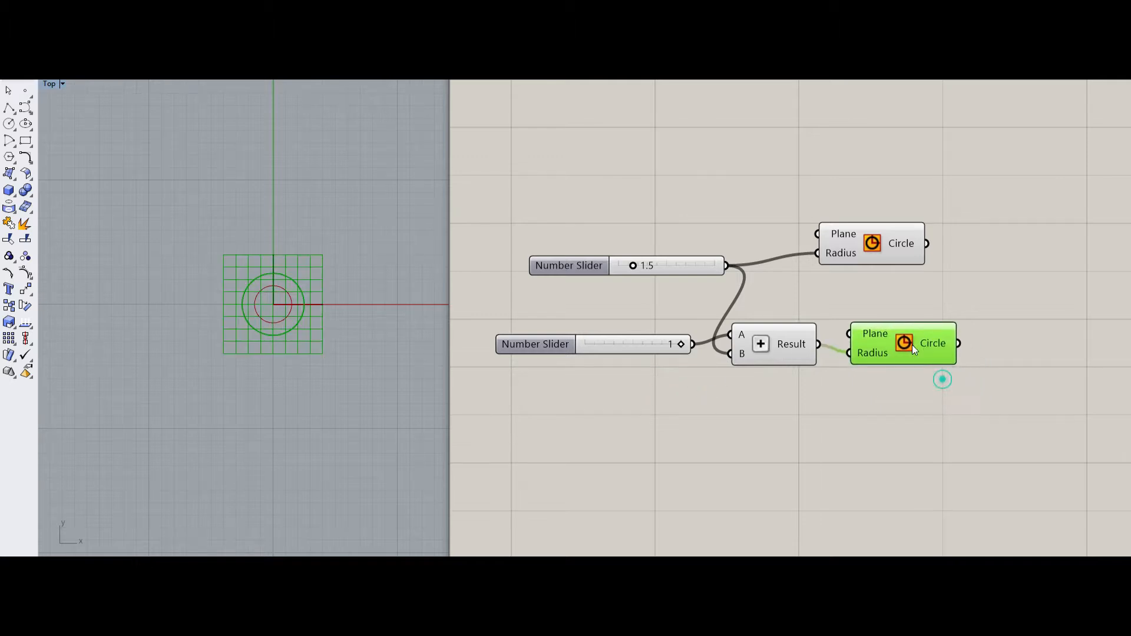
Step: Add a Divide Curve component and connect the original Circle output to its Curve input
right_click_drag(893, 377, 762, 468)
left_click(833, 341)
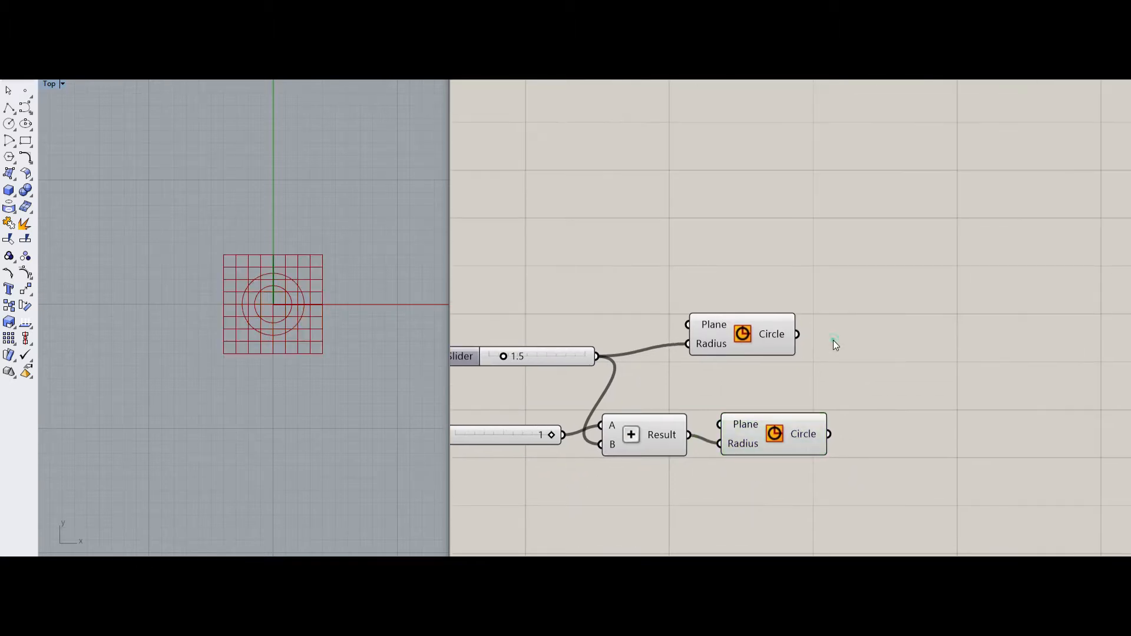
double_click(788, 305)
type("div")
key("Up")
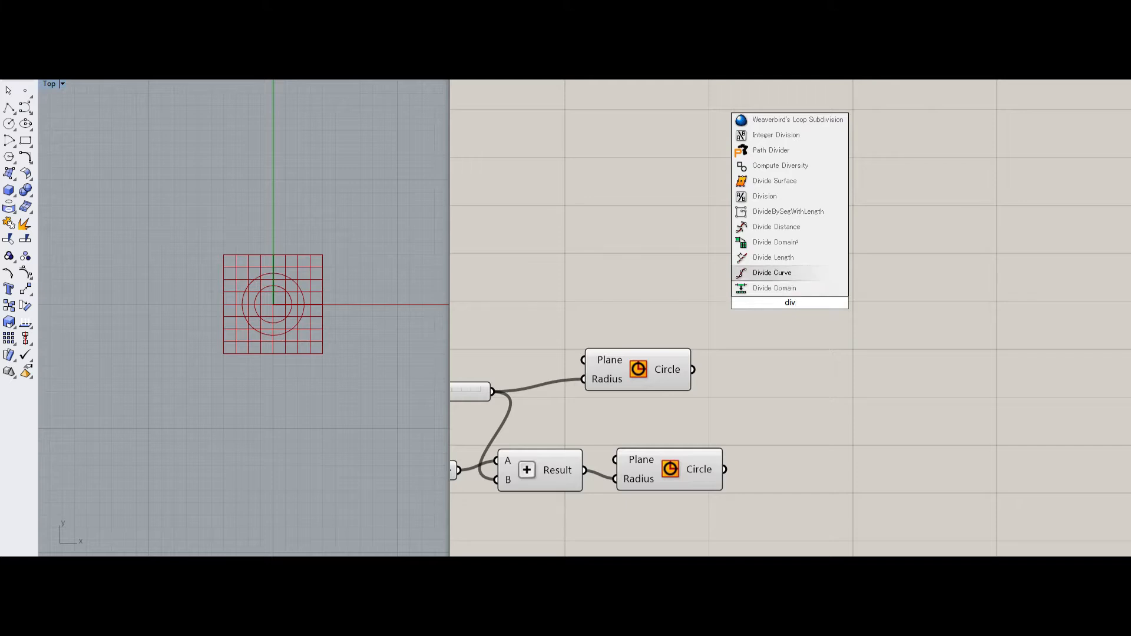
key("Return")
left_click_drag(770, 317, 812, 343)
scroll(803, 345, "up", 2)
left_click_drag(649, 381, 747, 305)
Step: Duplicate the Divide Curve component below and connect the second Circle output to the copy's Curve input
left_click_drag(856, 323, 855, 539)
left_click_drag(693, 518, 846, 515)
left_click(857, 429)
left_click(856, 316)
Step: Add a number slider set to 12 and connect it to the Count inputs of both Divide Curve components
left_click(759, 430)
double_click(760, 433)
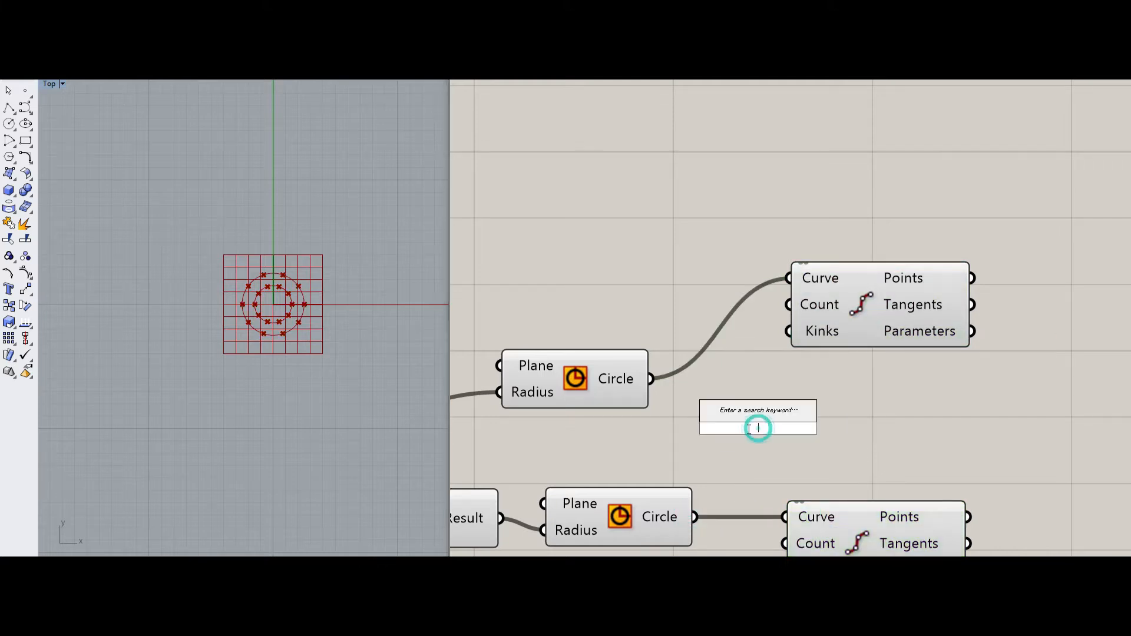
type("12")
key("Return")
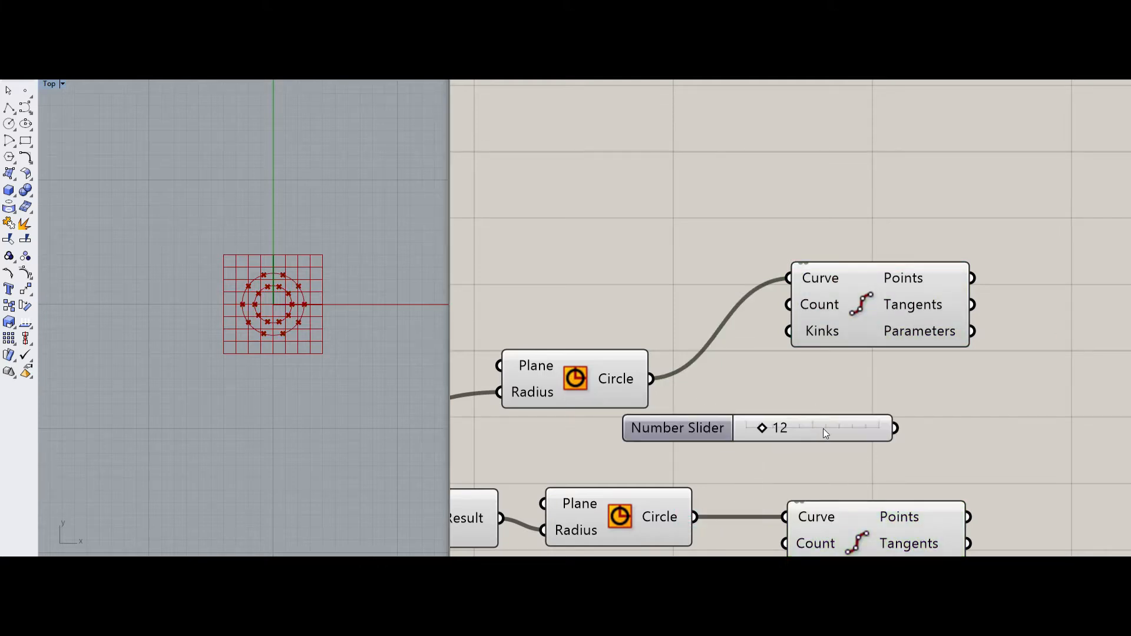
left_click_drag(786, 307, 766, 434)
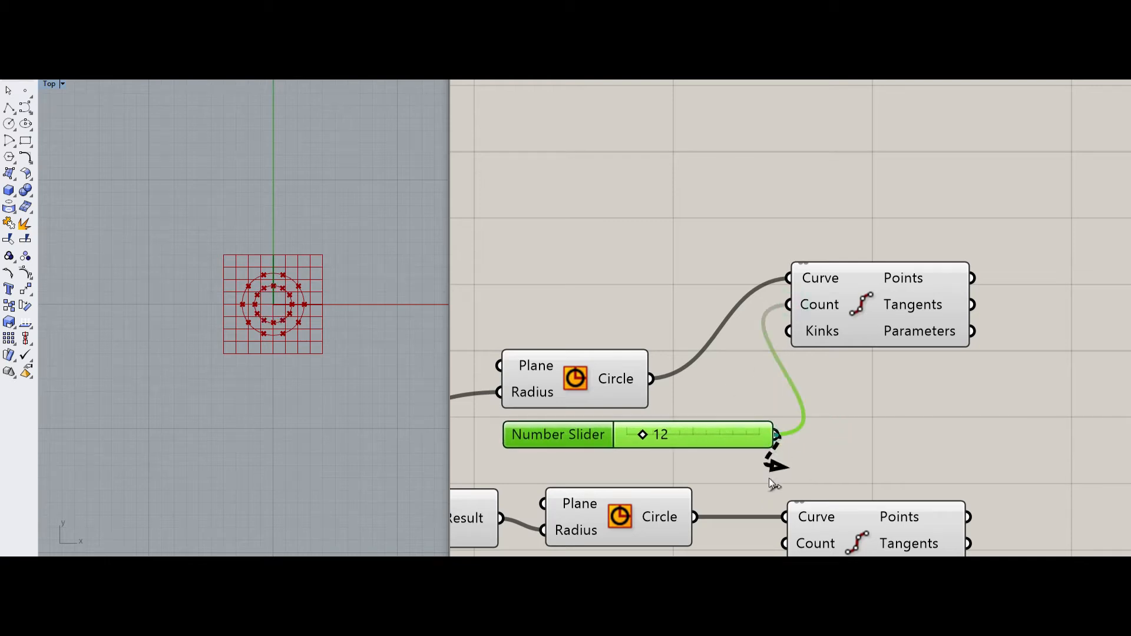
left_click_drag(769, 479, 784, 544)
left_click_drag(866, 529, 901, 529)
left_click_drag(872, 319, 895, 320)
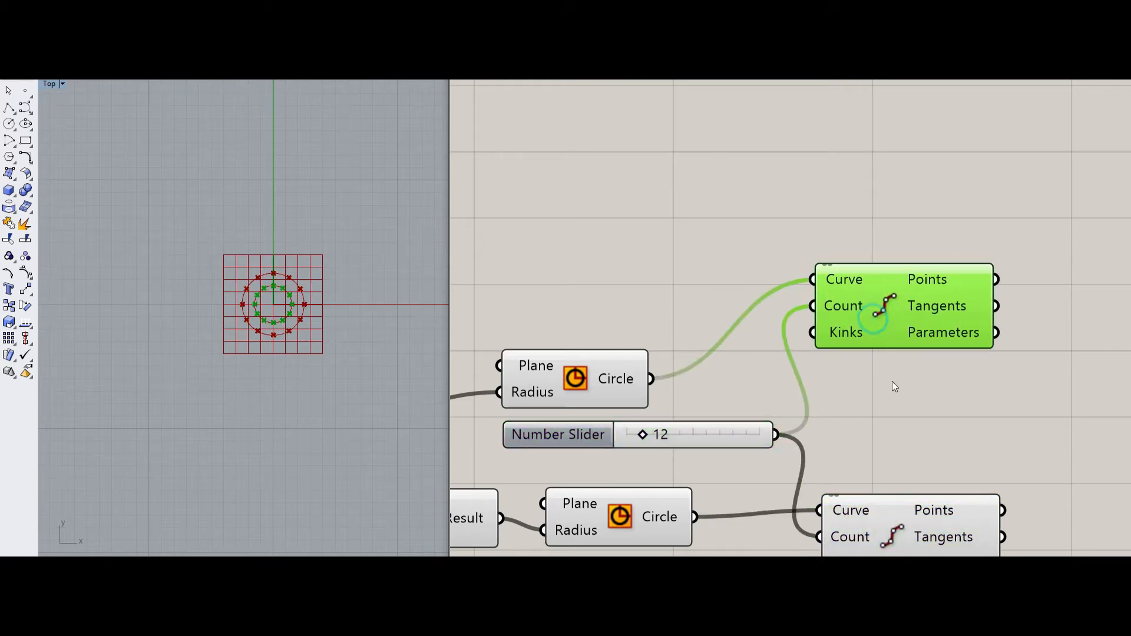
left_click(892, 386)
scroll(888, 384, "down", 4)
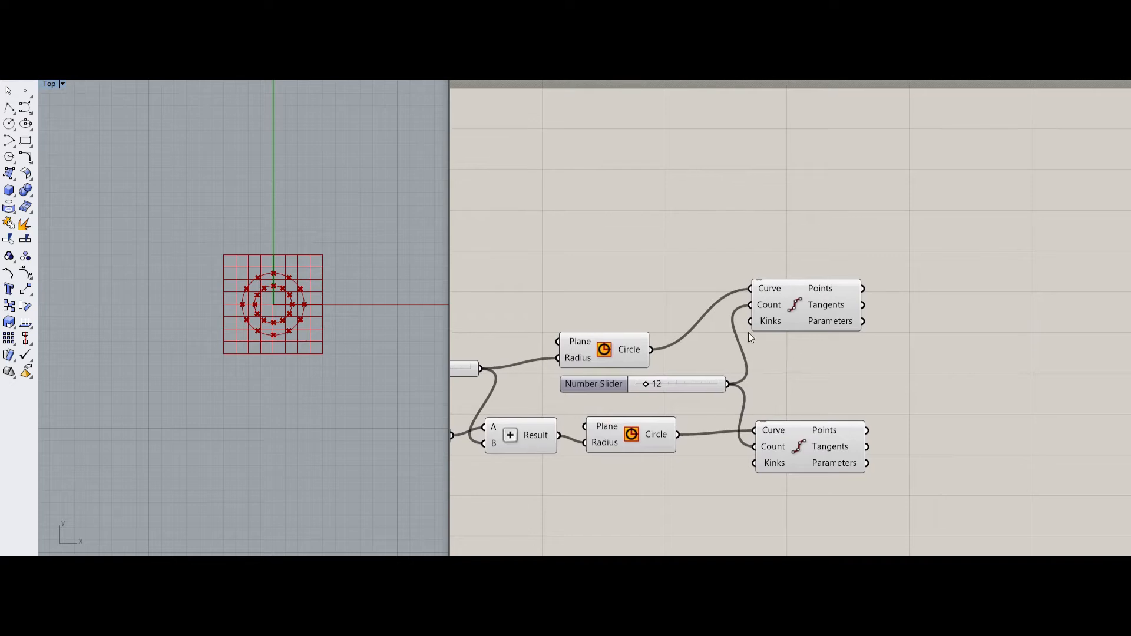
Step: Add an Area component above the first Divide Curve and connect the original Circle to its Geometry input
double_click(654, 247)
type("are")
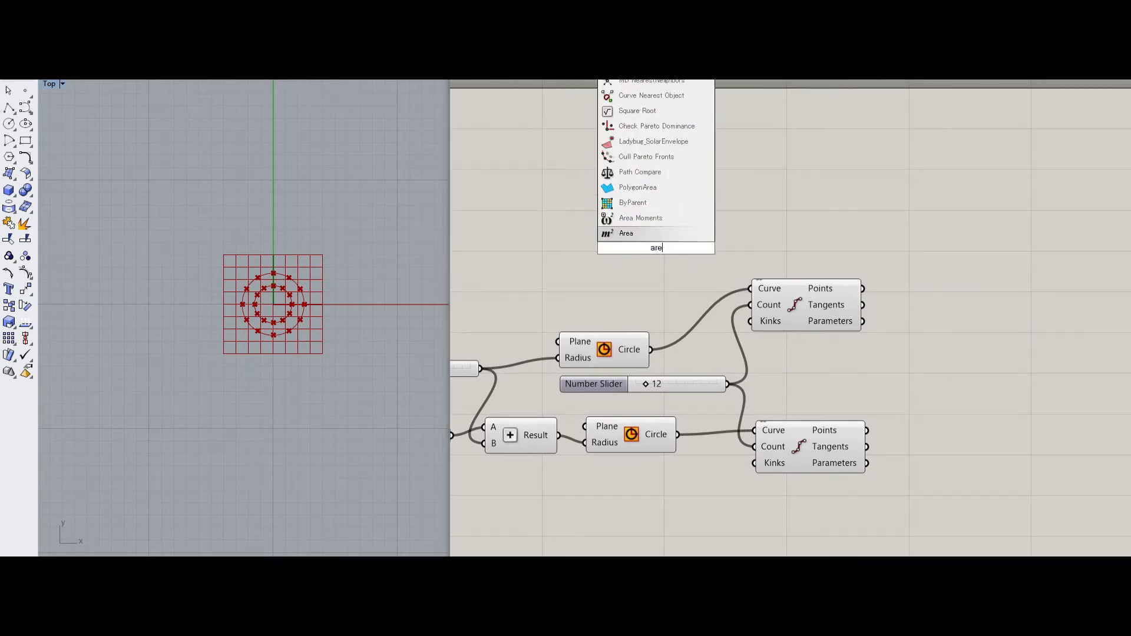
key("Return")
left_click_drag(656, 249, 651, 349)
left_click_drag(741, 217, 766, 225)
right_click_drag(862, 242, 797, 261)
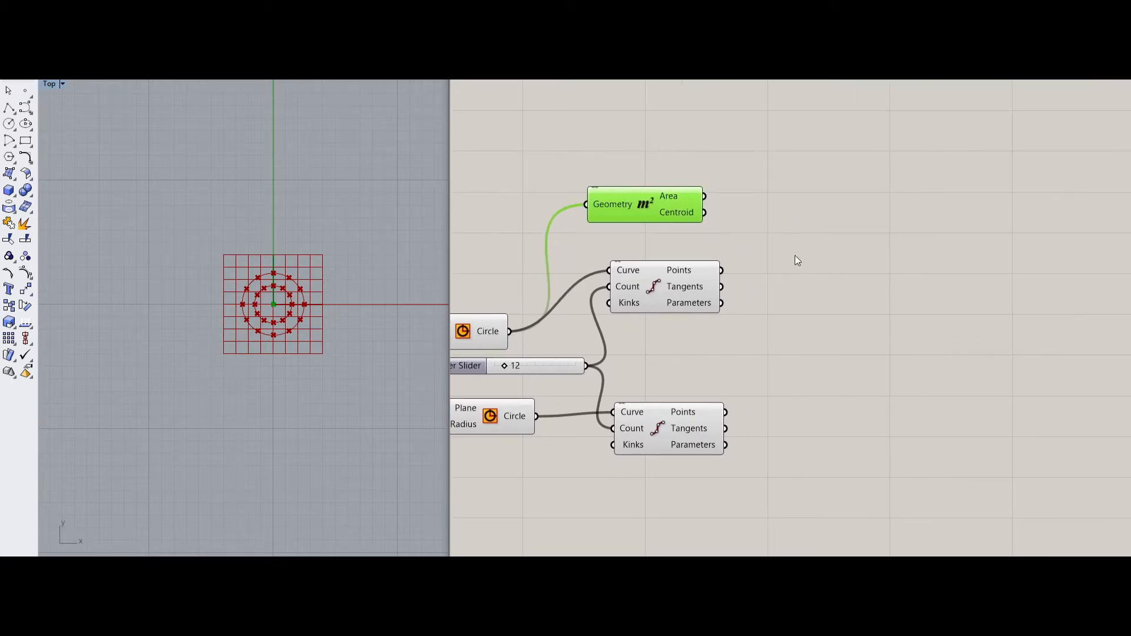
left_click(698, 292)
left_click(664, 211)
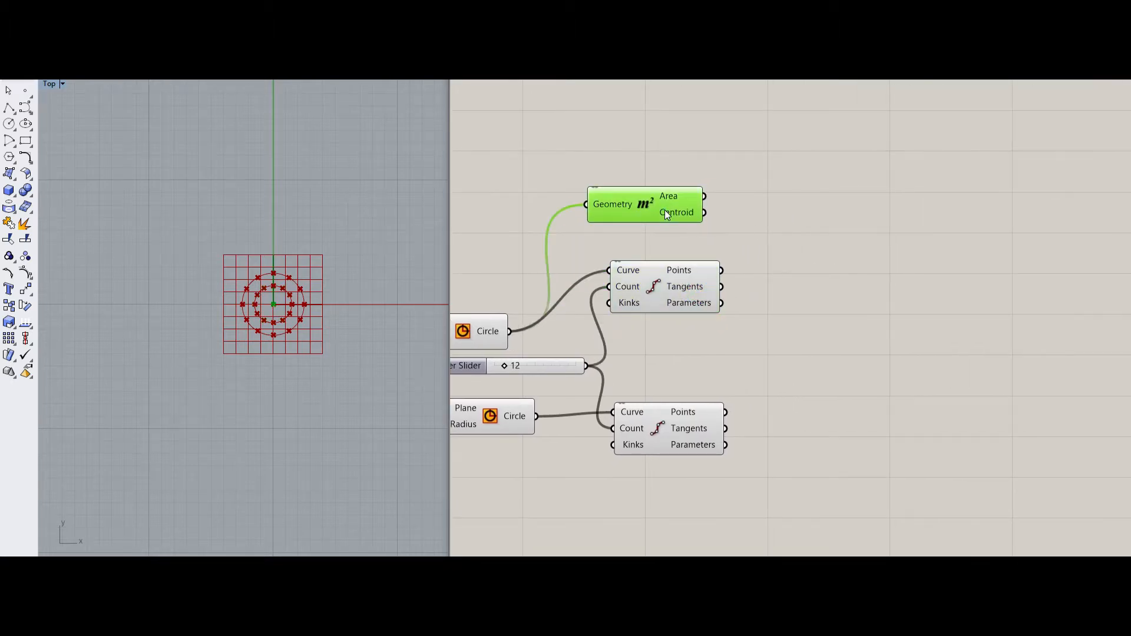
left_click(673, 288)
Step: Add a Vector 2Pt component with the Area Centroid as Point A and the first Divide Curve's Points as Point B
left_click(843, 262)
double_click(848, 255)
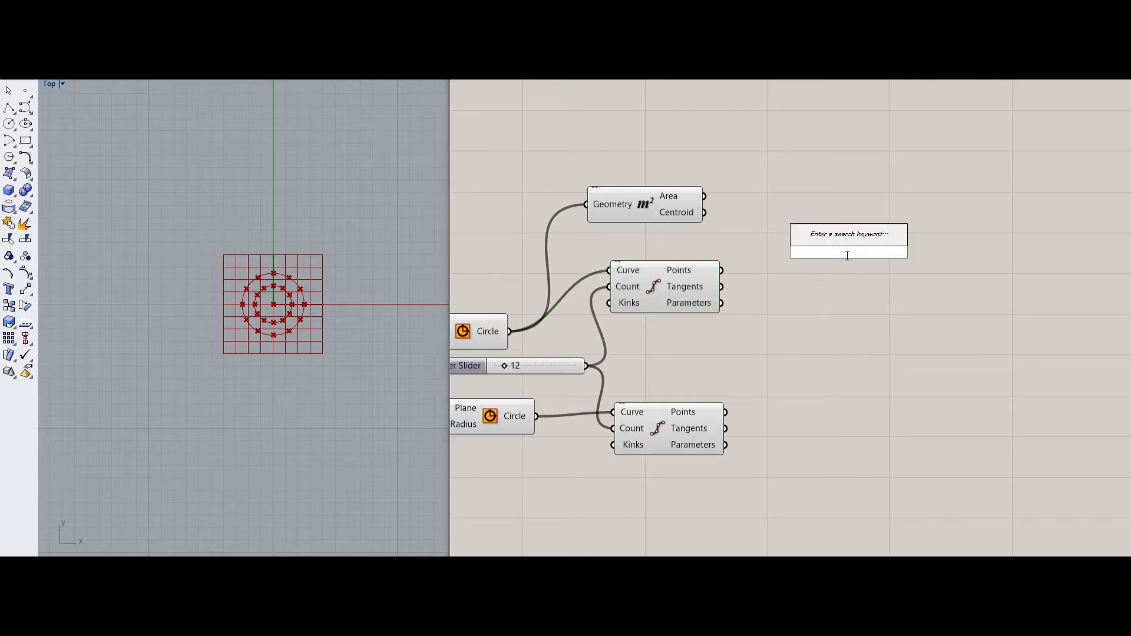
type("vector 2pt")
key("Return")
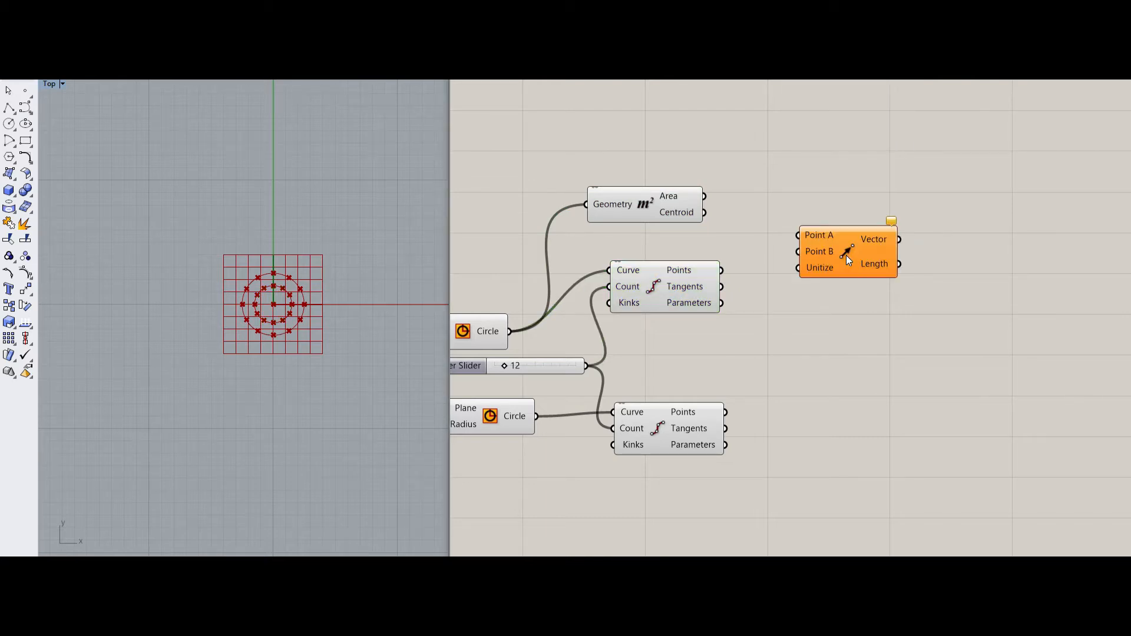
left_click_drag(823, 248, 828, 248)
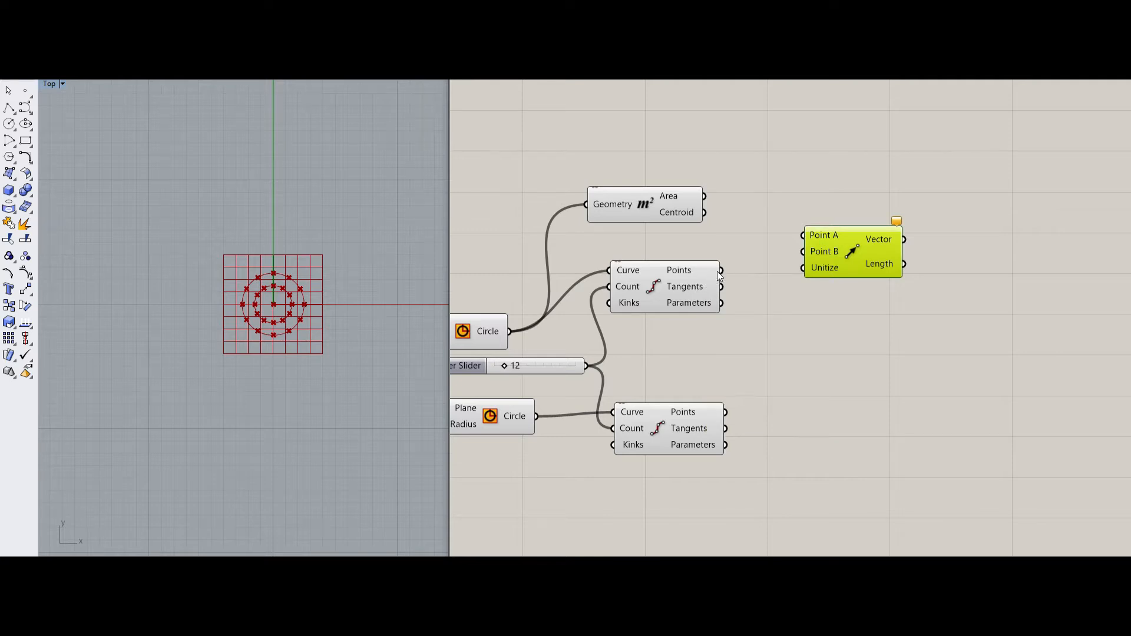
left_click_drag(727, 269, 705, 212)
left_click_drag(844, 247, 832, 225)
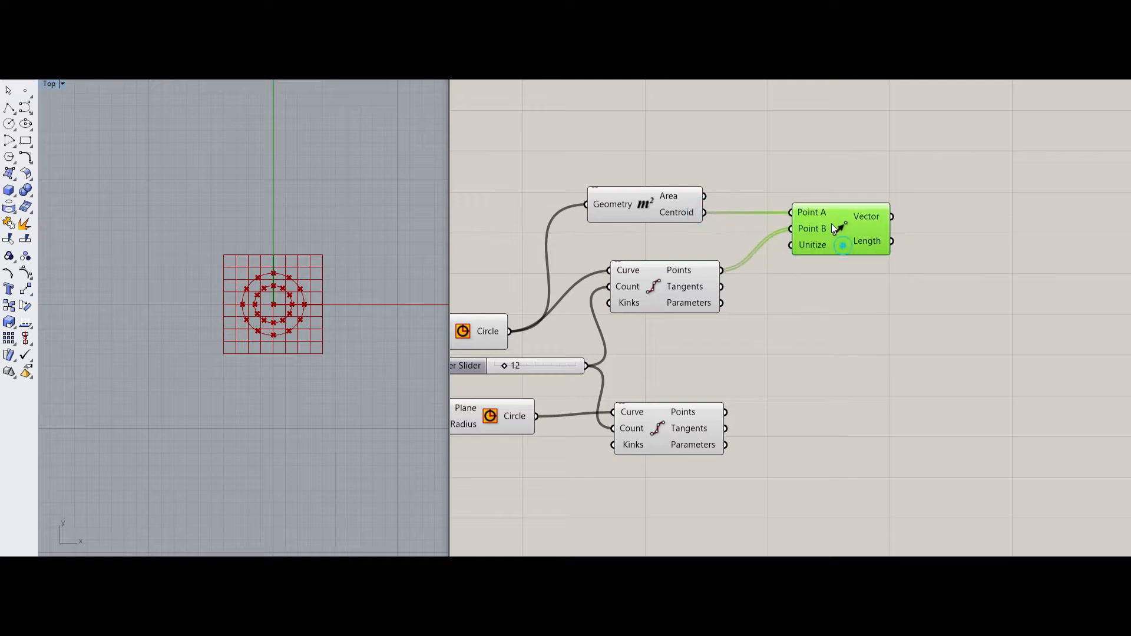
left_click(864, 286)
right_click_drag(864, 286, 841, 254)
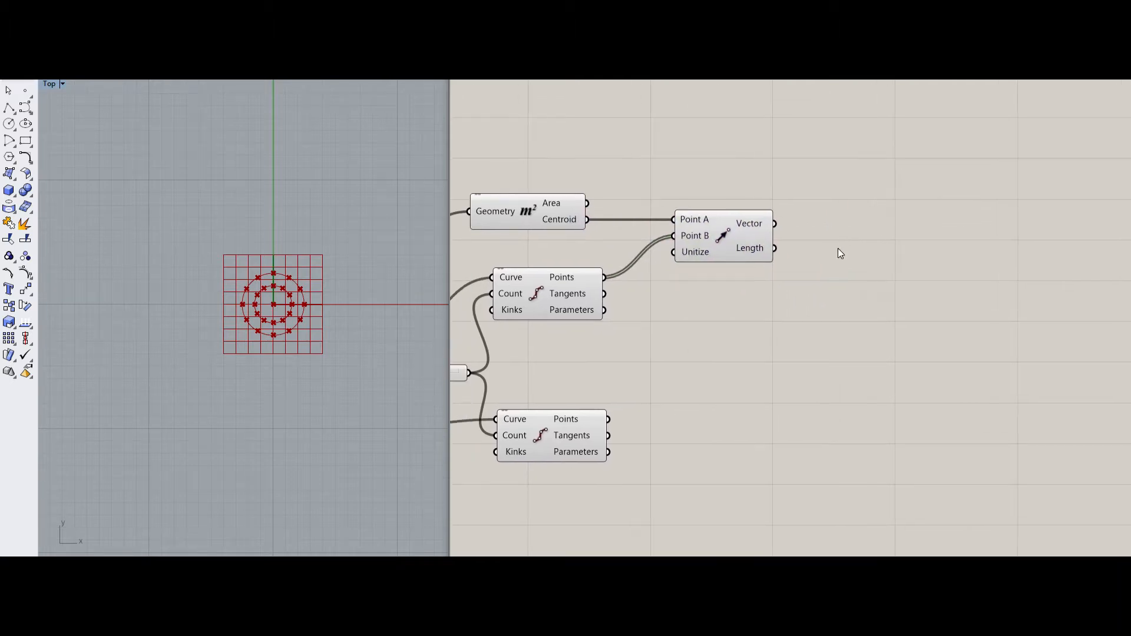
Step: Add a Line SDL component with the second Divide Curve's Points as Start and the Vector 2Pt Vector as Direction
double_click(840, 253)
type("sdl")
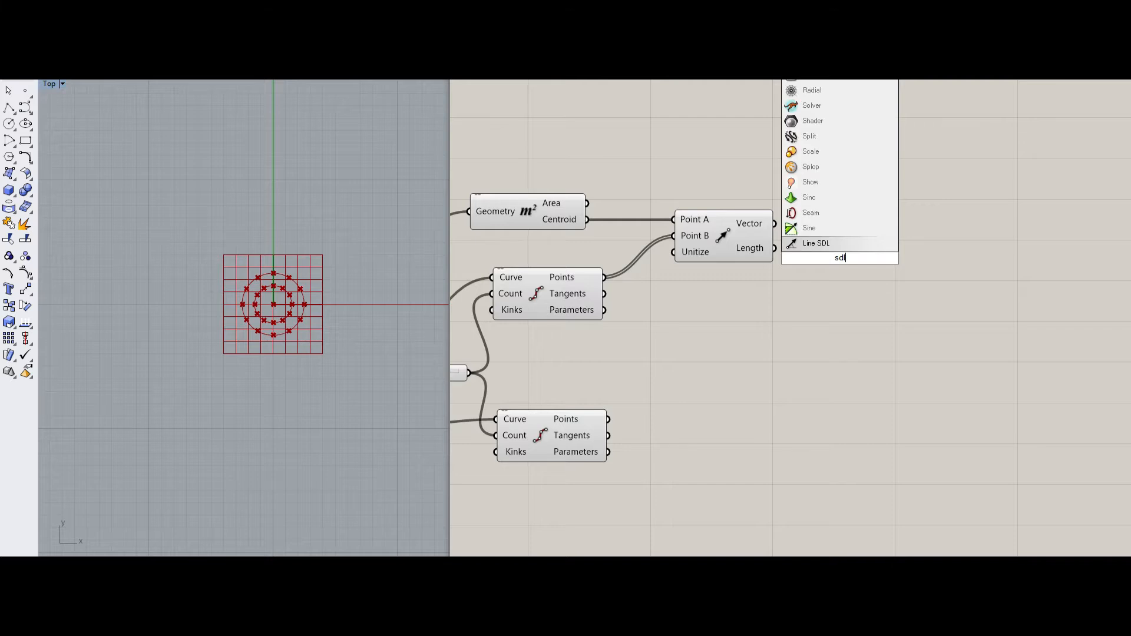
key("Return")
left_click(748, 239)
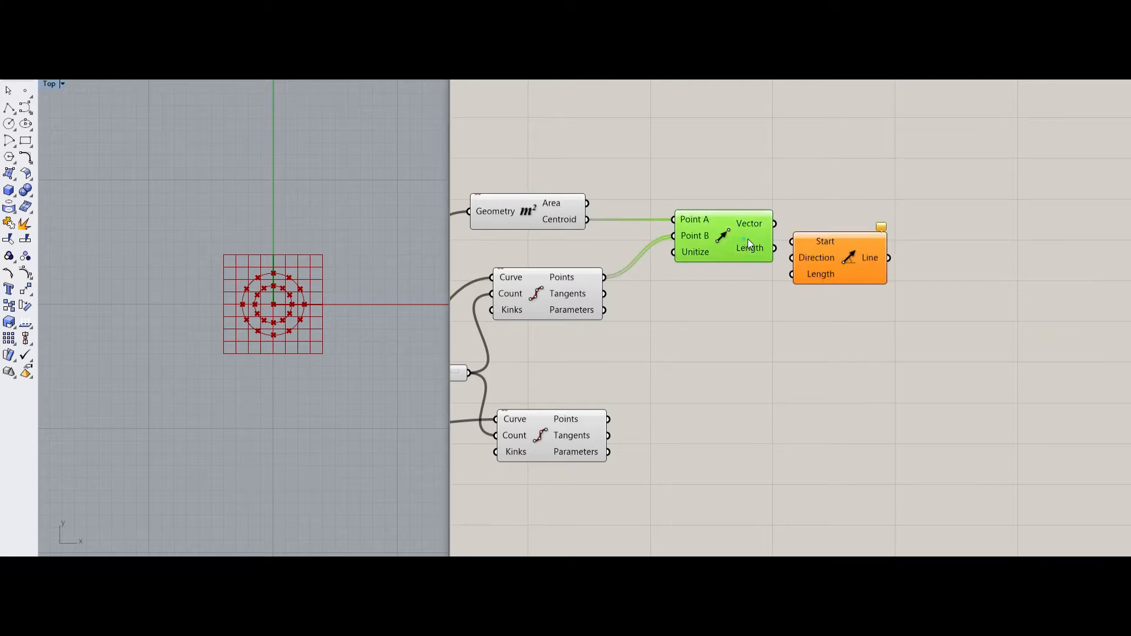
left_click_drag(836, 254, 918, 245)
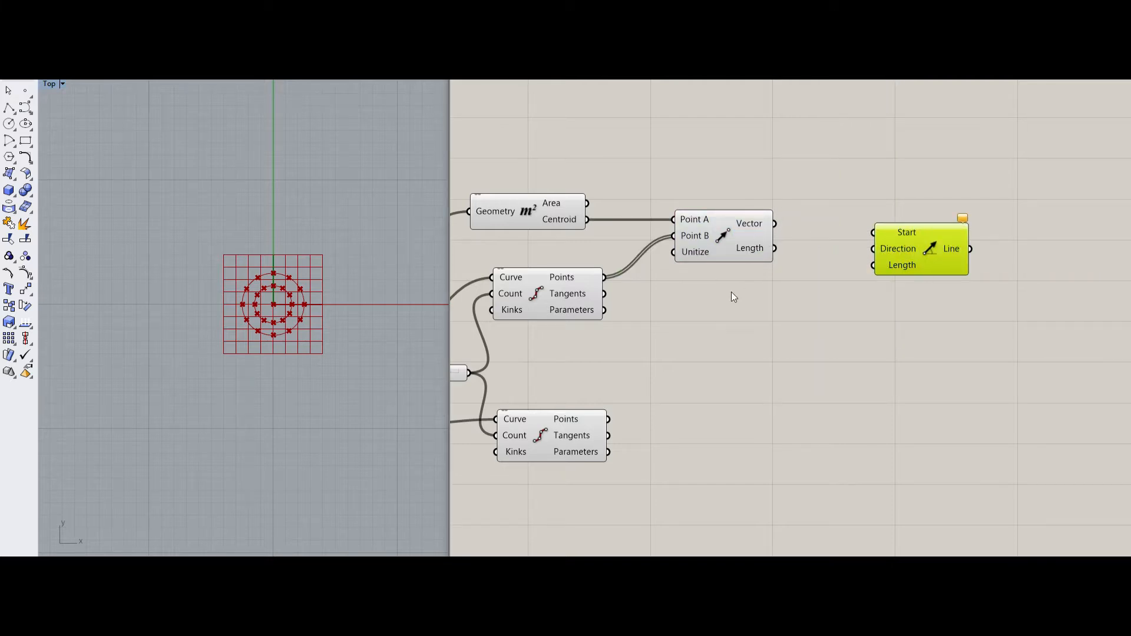
left_click(576, 439)
left_click_drag(611, 419, 822, 228)
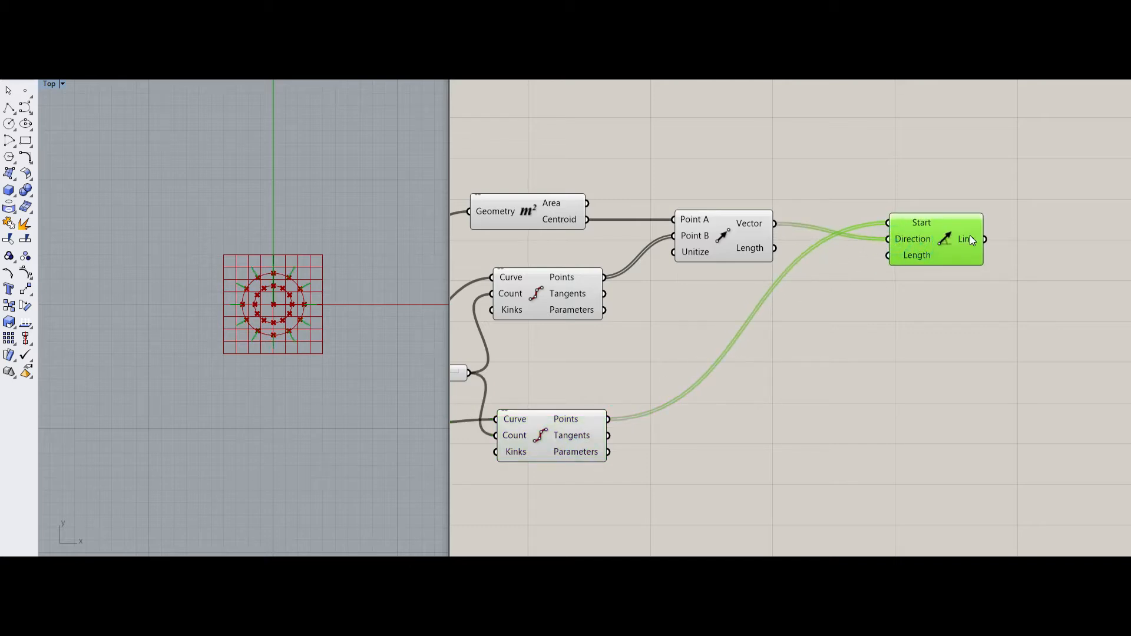
left_click_drag(970, 235, 973, 231)
Step: Add a number slider, connect it to the Line SDL's Length input, and set it to 2.3
double_click(897, 305)
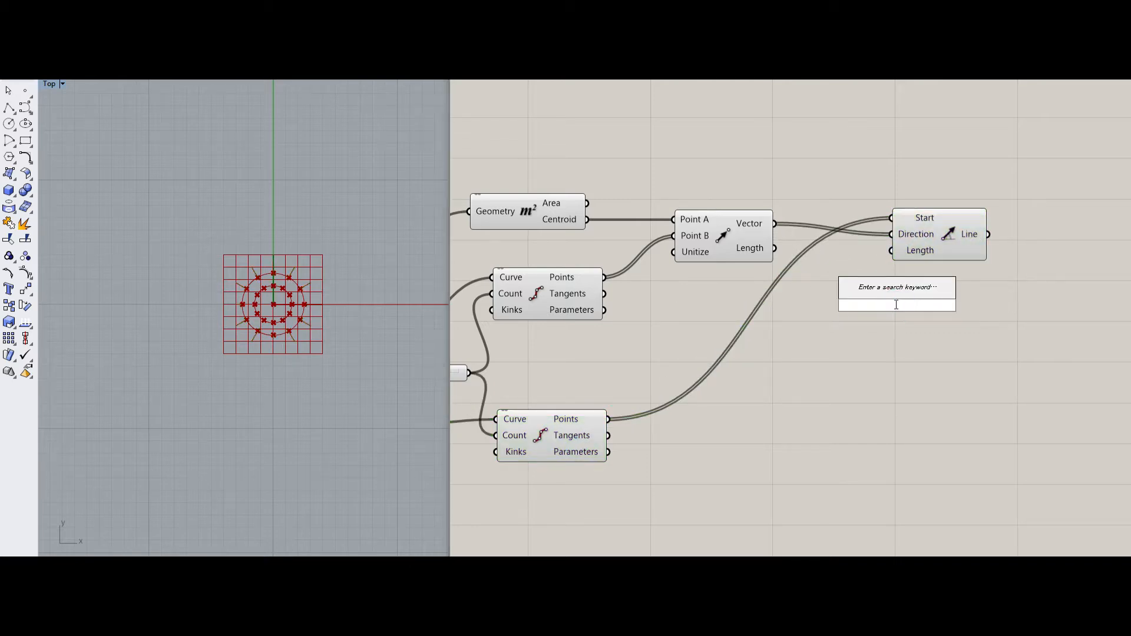
type("1.5")
key("Return")
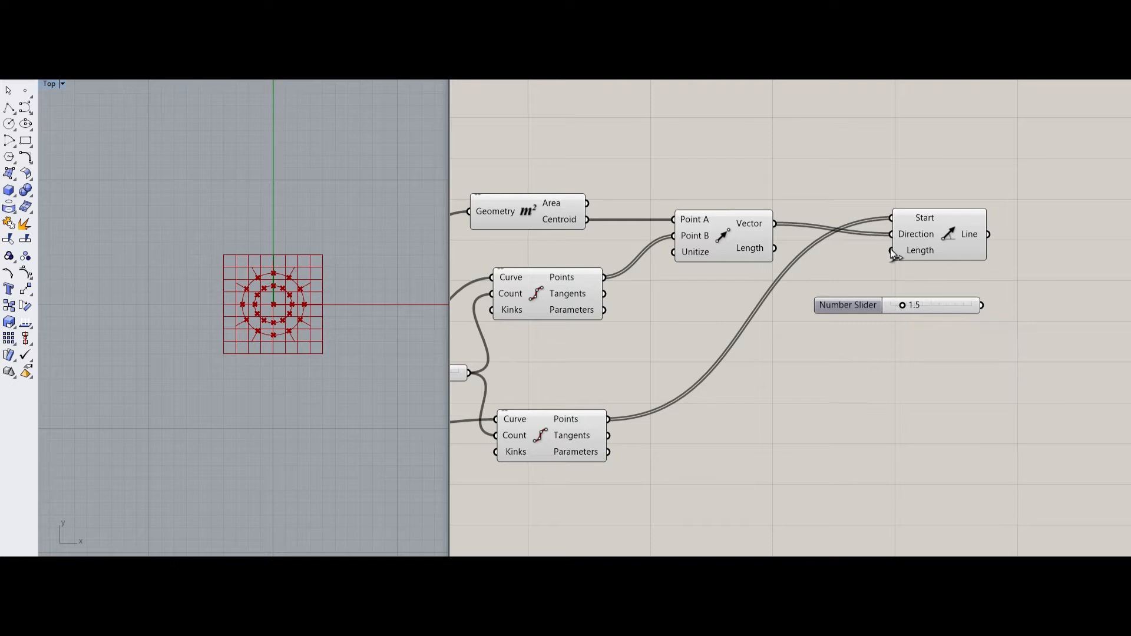
left_click_drag(893, 252, 853, 308)
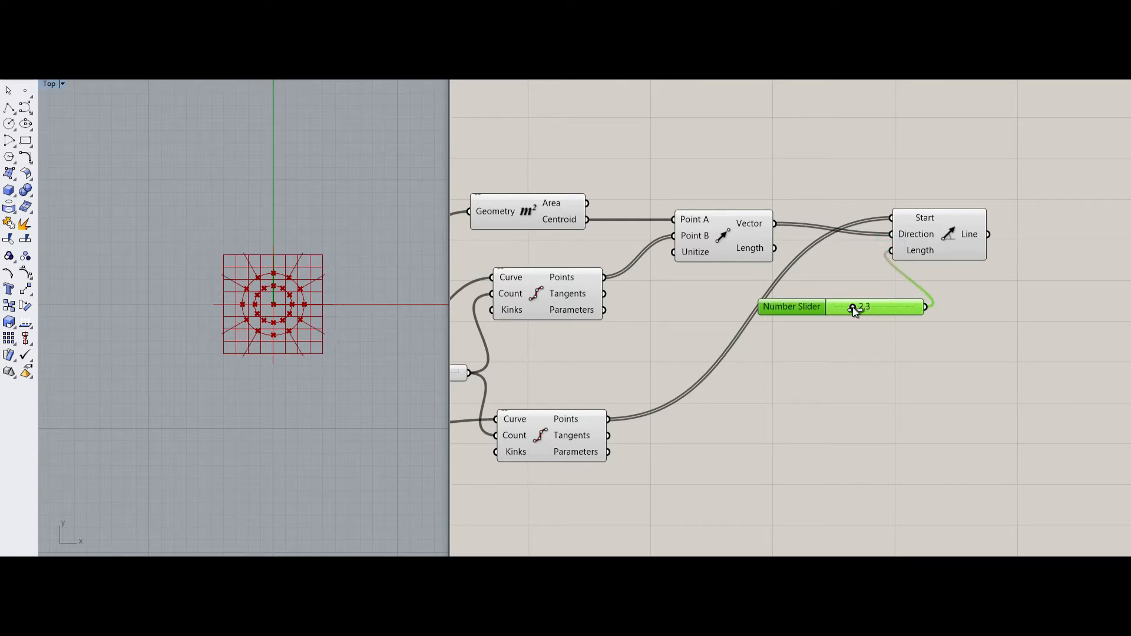
left_click(863, 277)
Step: Add an End Points component beside the Line SDL and connect the Line output to its Curve input
right_click_drag(854, 274, 594, 253)
left_click_drag(687, 239, 684, 228)
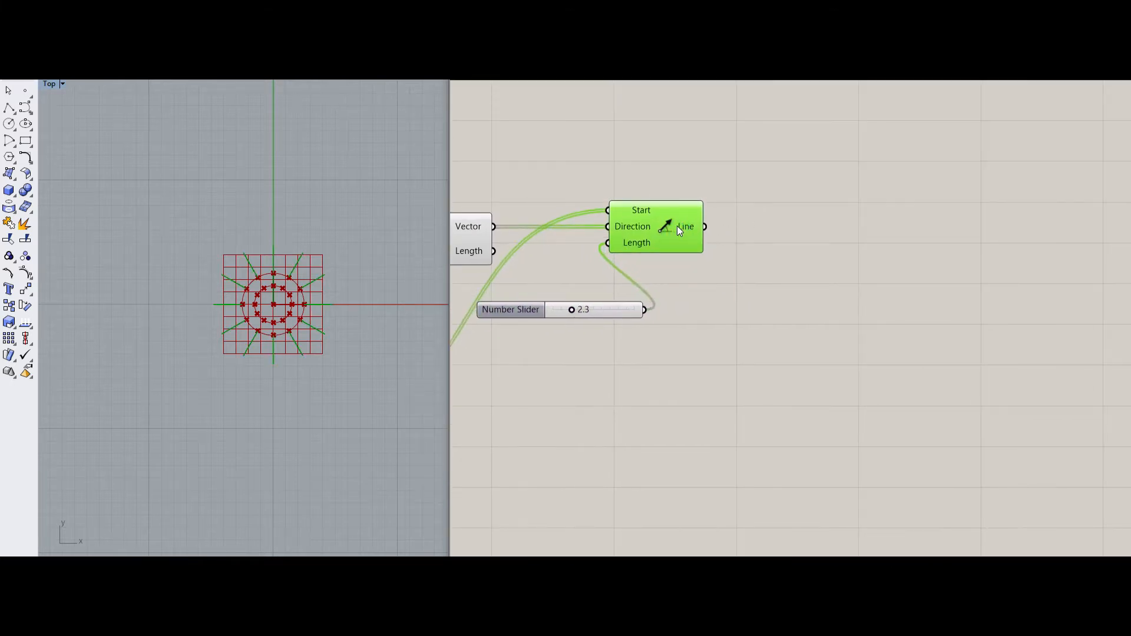
left_click(790, 212)
double_click(781, 251)
type("en")
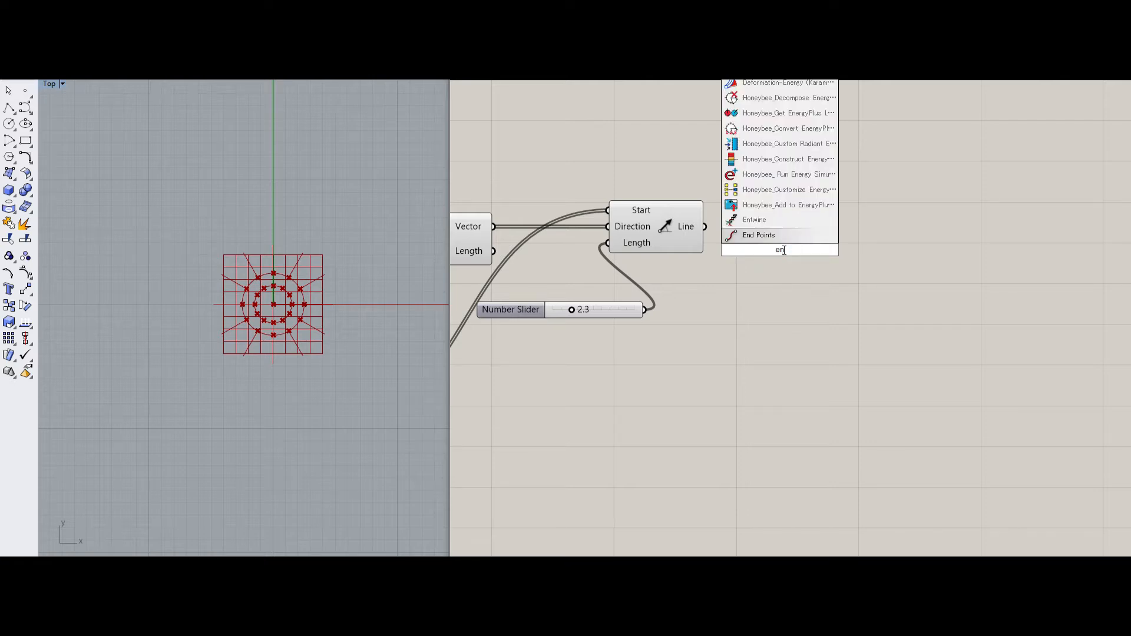
key("Return")
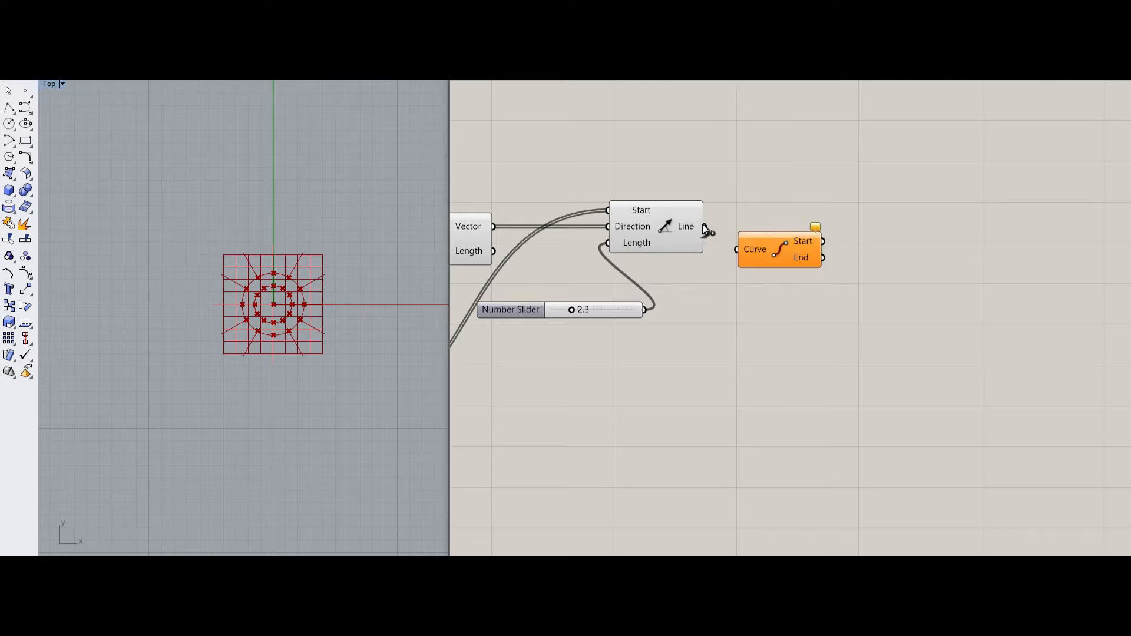
left_click_drag(705, 226, 736, 258)
left_click(793, 257)
Step: Move the whole definition down the canvas to free space above it
scroll(831, 315, "down", 4)
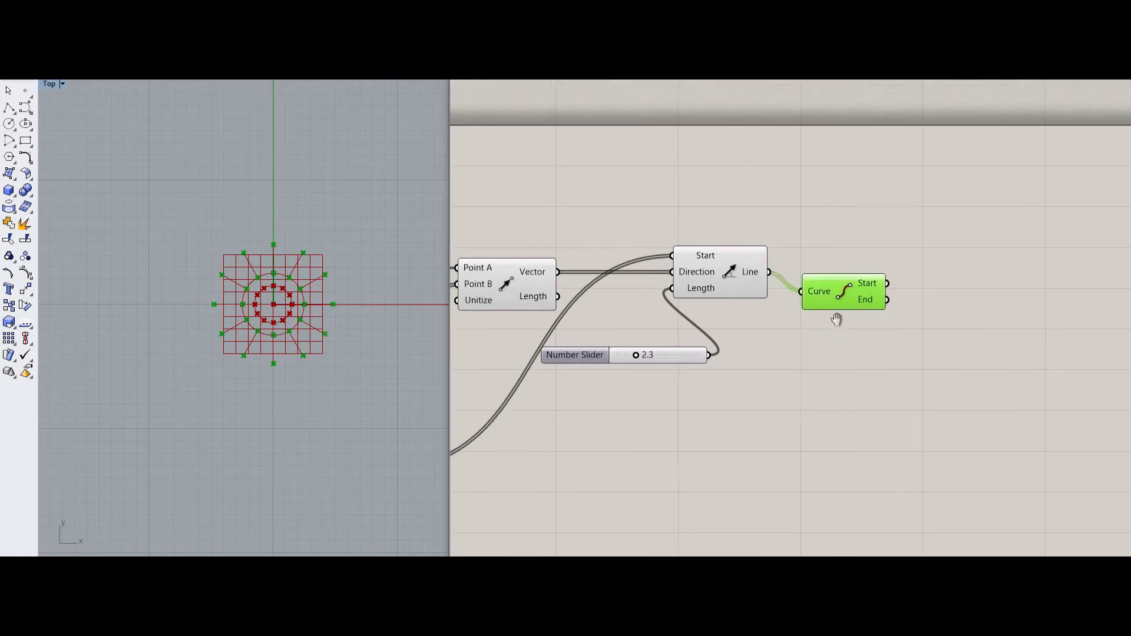
scroll(825, 342, "down", 3)
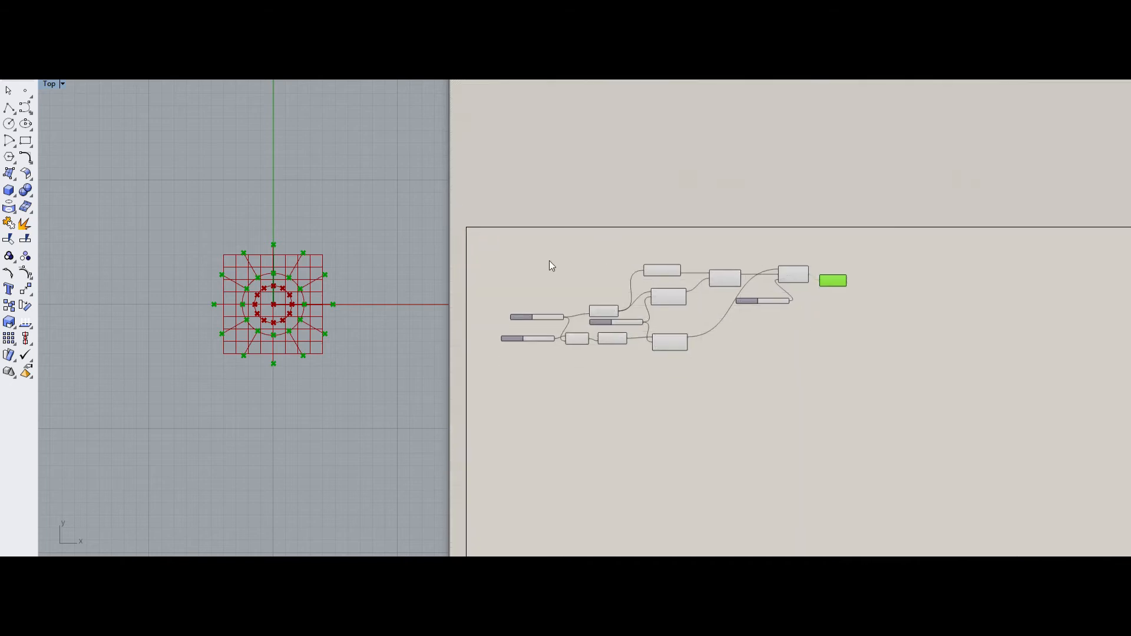
left_click_drag(488, 256, 950, 397)
left_click_drag(799, 274, 819, 383)
left_click(866, 349)
Step: Add a Boundary Surfaces component above the Area component and connect the original Circle to its Edges input
scroll(867, 402, "up", 4)
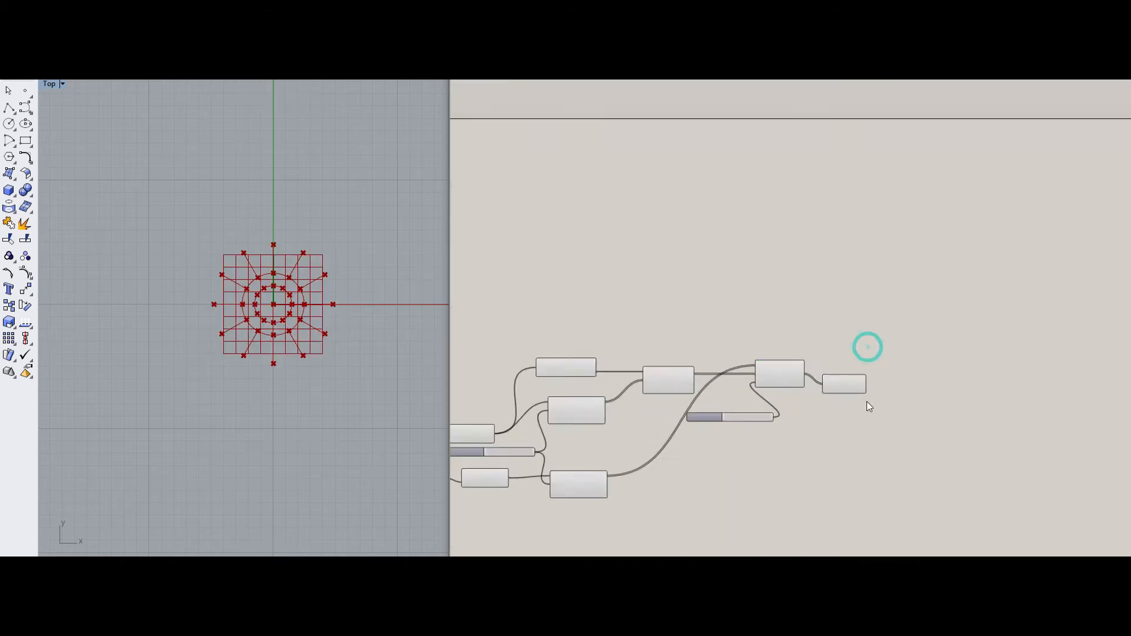
right_click_drag(844, 393, 768, 307)
scroll(768, 300, "up", 1)
scroll(768, 308, "up", 1)
left_click(768, 308)
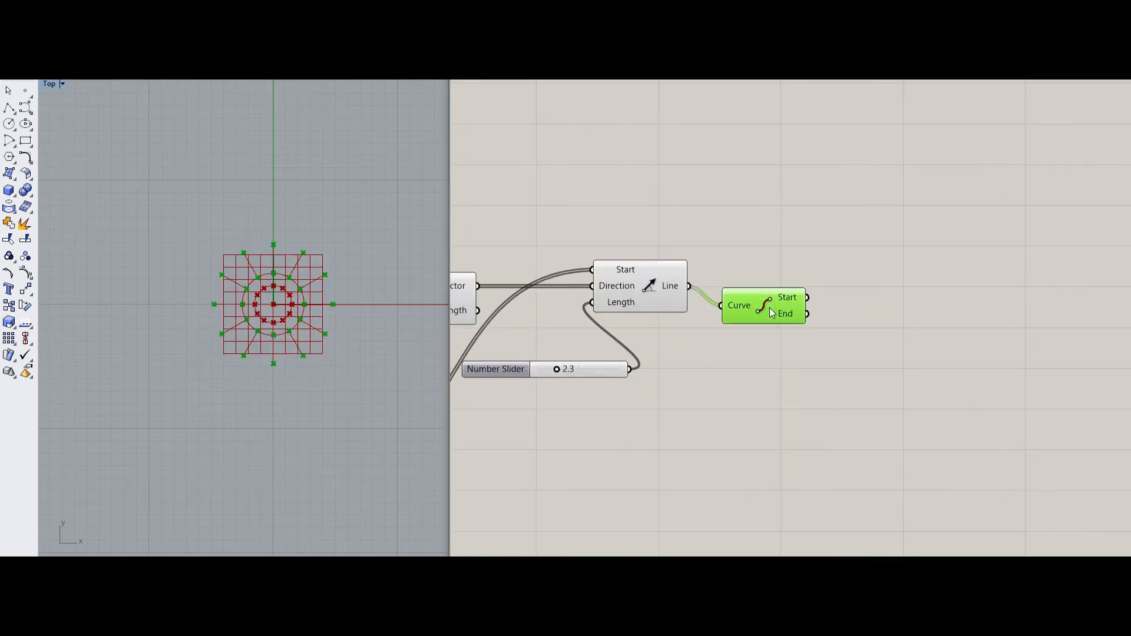
left_click(801, 259)
scroll(720, 243, "down", 2)
right_click_drag(500, 229, 666, 235)
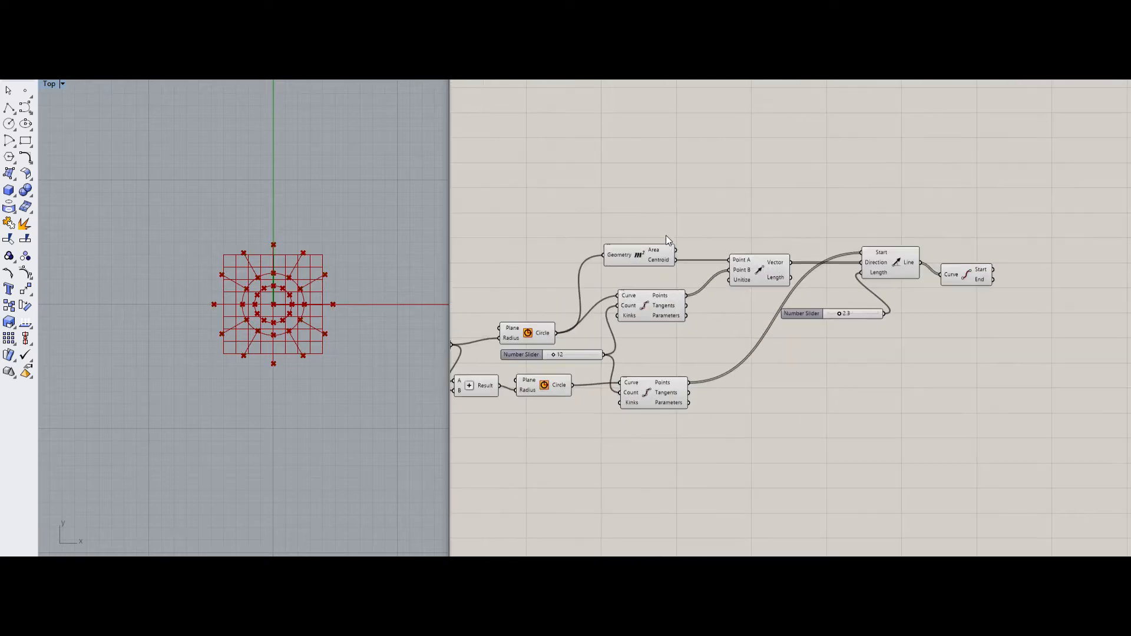
double_click(672, 221)
type("boun")
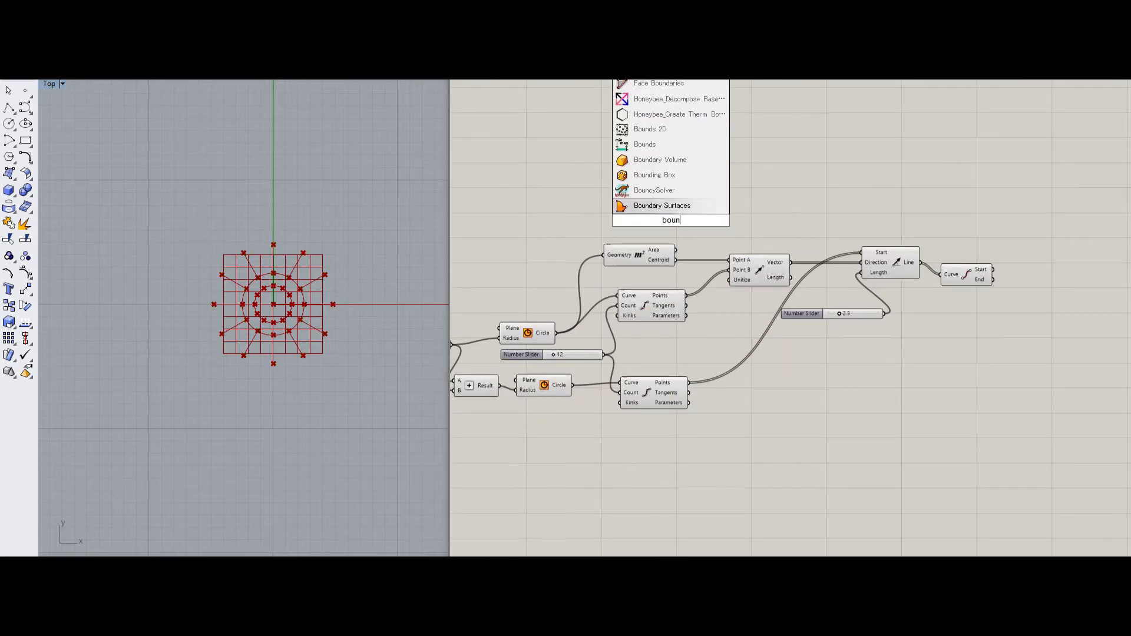
key("Return")
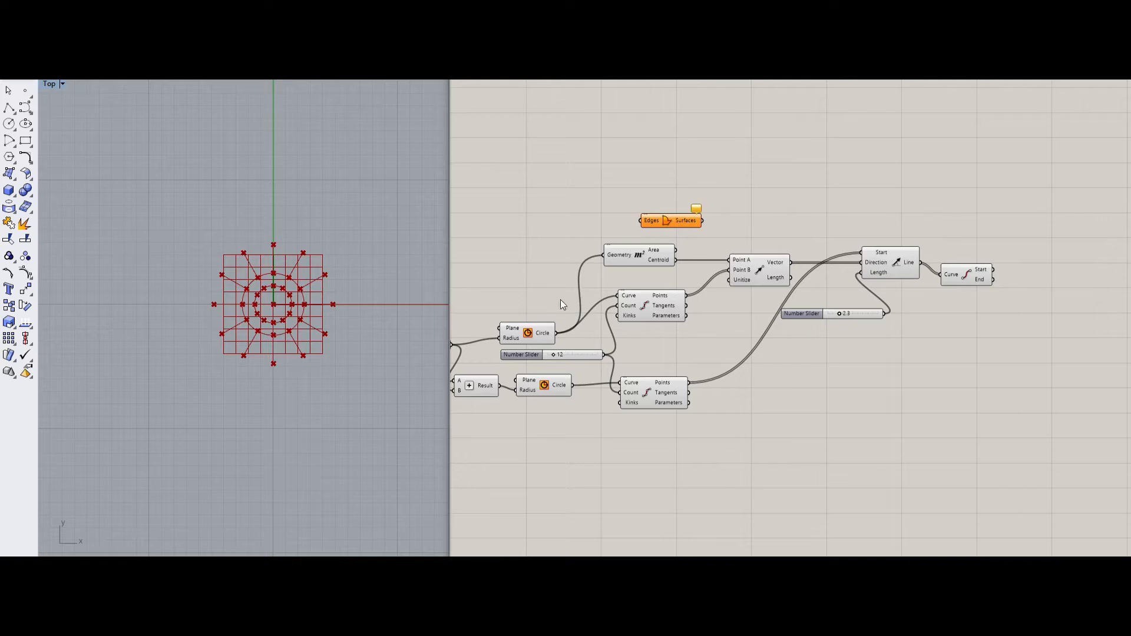
left_click(548, 338)
left_click_drag(556, 334, 785, 199)
Step: Align the End Points component with the Line SDL and add a Circle component with the End output as its Plane
right_click_drag(819, 210, 663, 196)
right_click_drag(805, 185, 707, 186)
left_click(753, 204)
left_click_drag(738, 275, 739, 263)
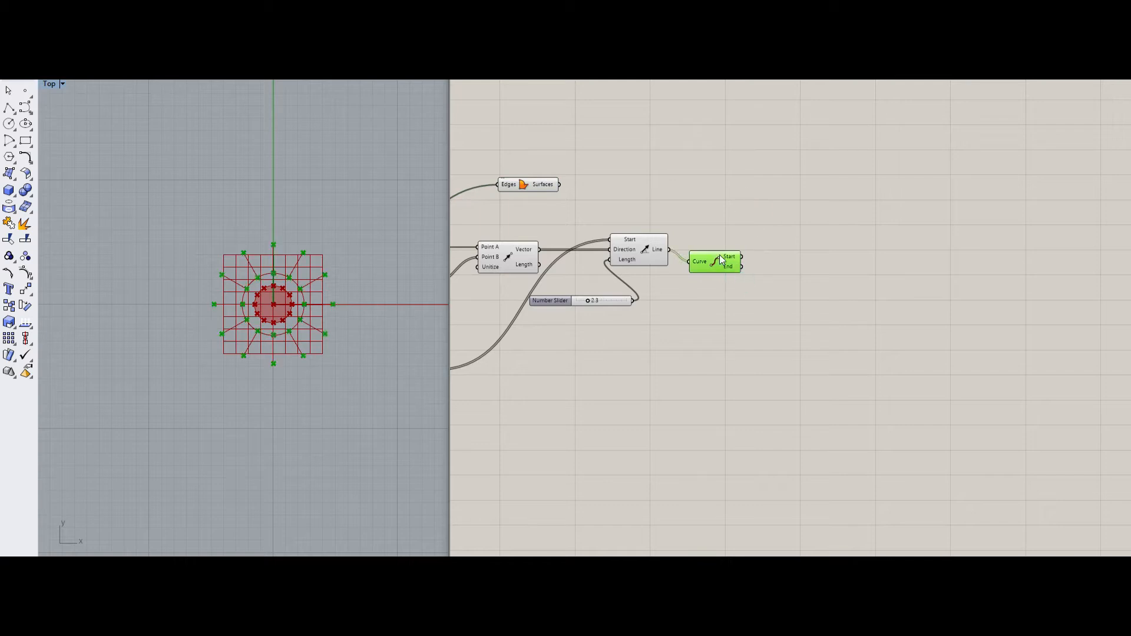
double_click(825, 267)
type("cir")
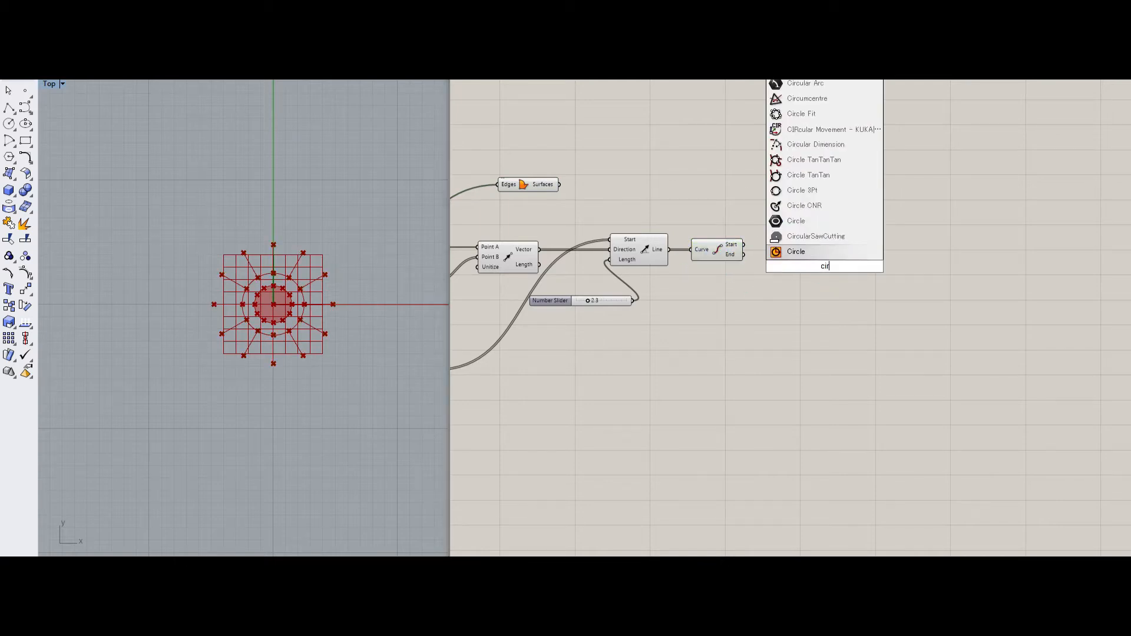
key("Return")
scroll(776, 277, "up", 3)
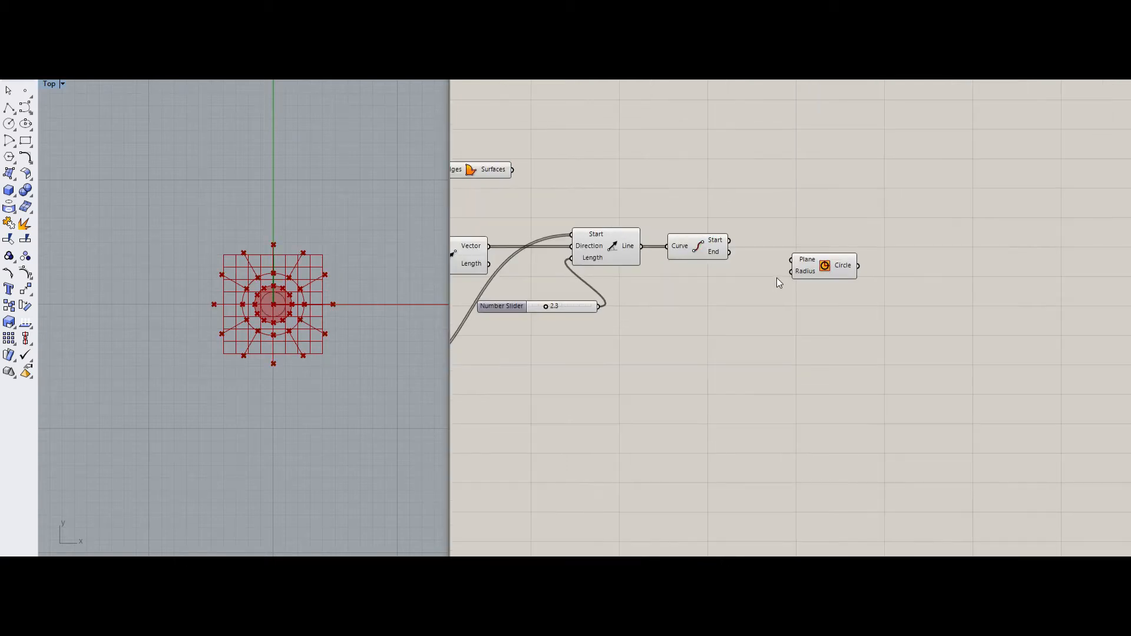
left_click(700, 245)
left_click_drag(719, 245, 856, 267)
Step: Add a number slider, connect it to the new Circle's Radius input, and set it to 0.8
double_click(763, 317)
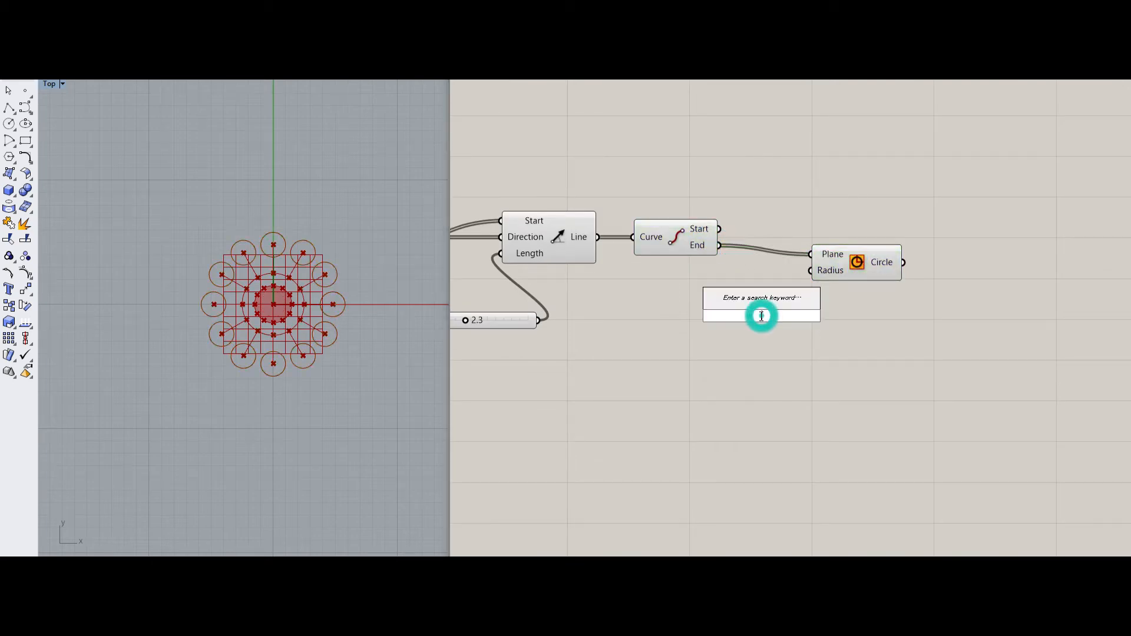
type("1.5")
key("Return")
left_click_drag(811, 271, 847, 315)
left_click_drag(770, 316, 752, 317)
left_click_drag(862, 261, 861, 257)
left_click(878, 298)
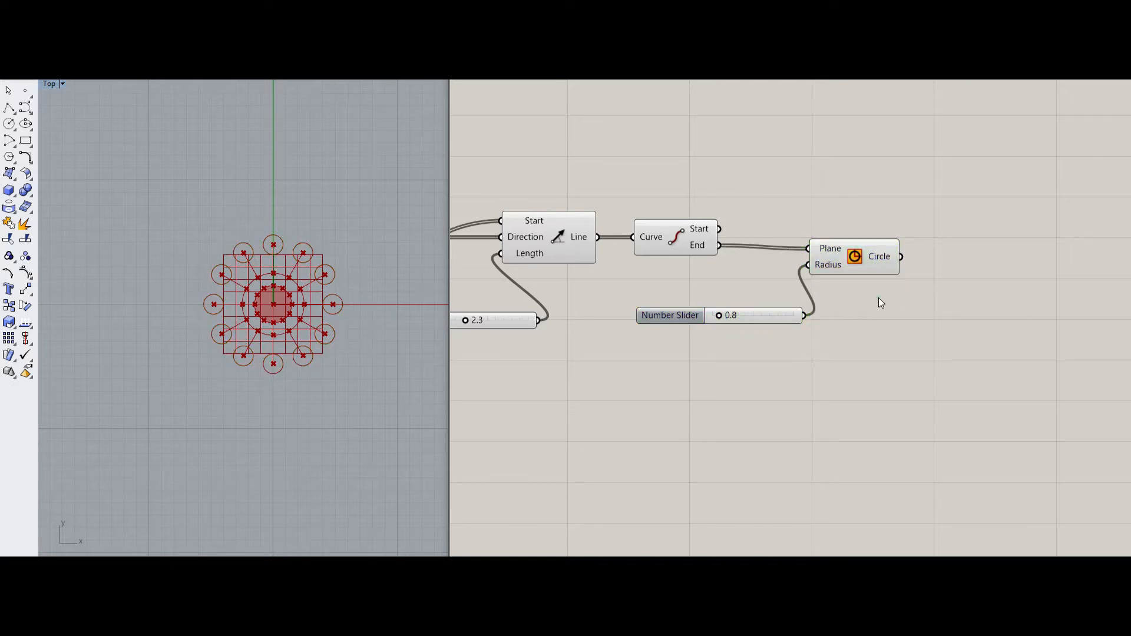
Step: Add a Tangent Lines component with the End Points' Start output as Point and the new Circle as Circle
right_click_drag(878, 298, 761, 344)
double_click(823, 250)
type("tan")
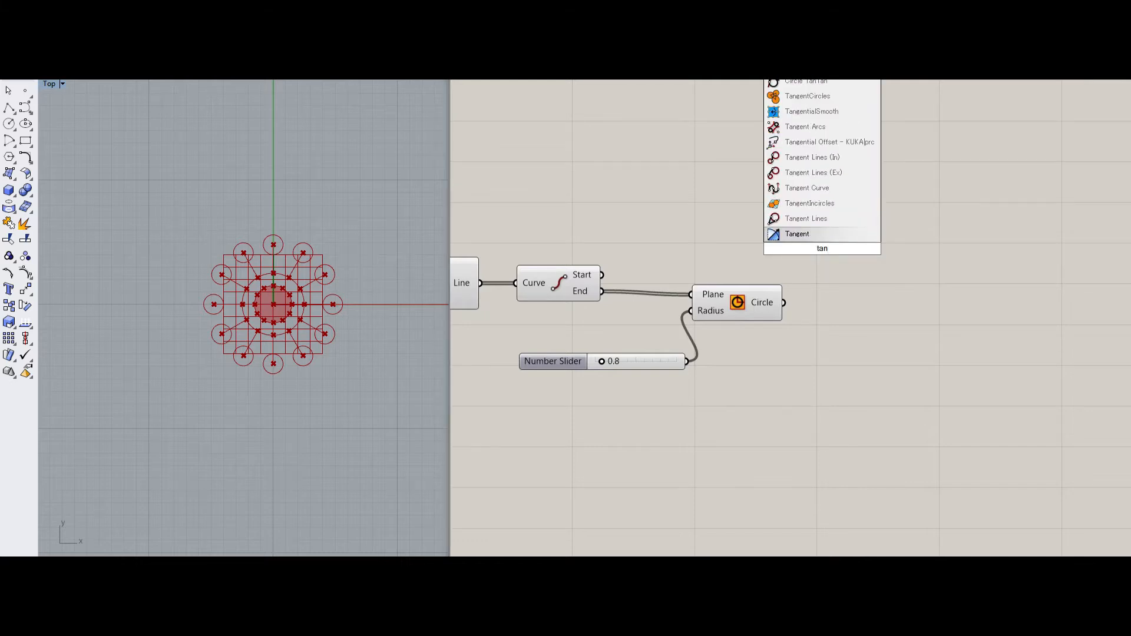
key("Up")
key("Return")
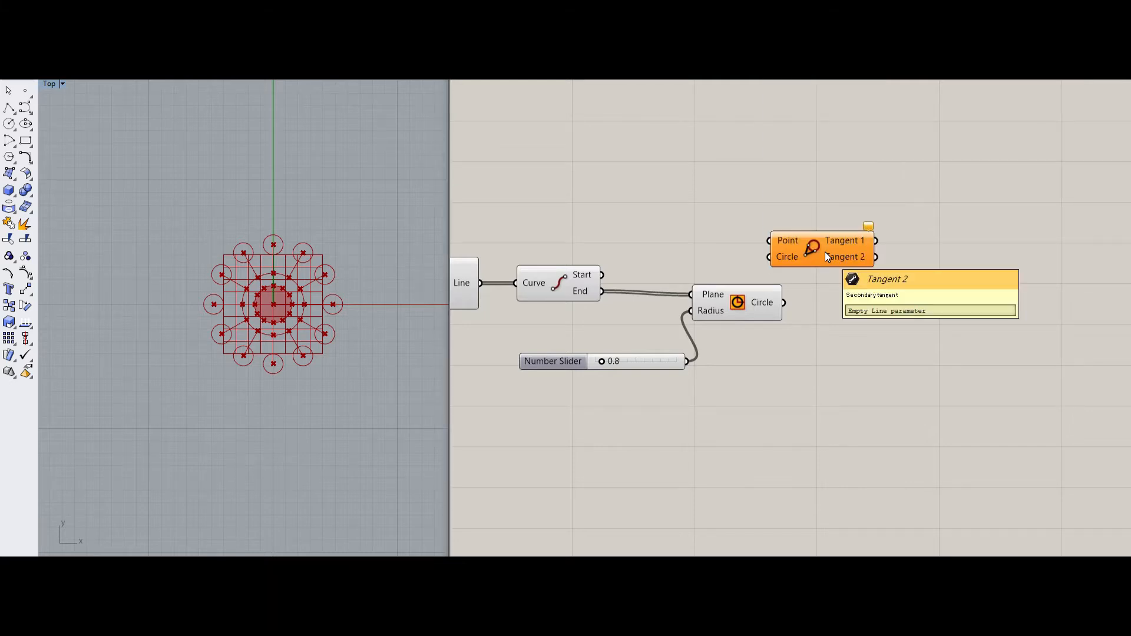
left_click_drag(825, 253, 784, 302)
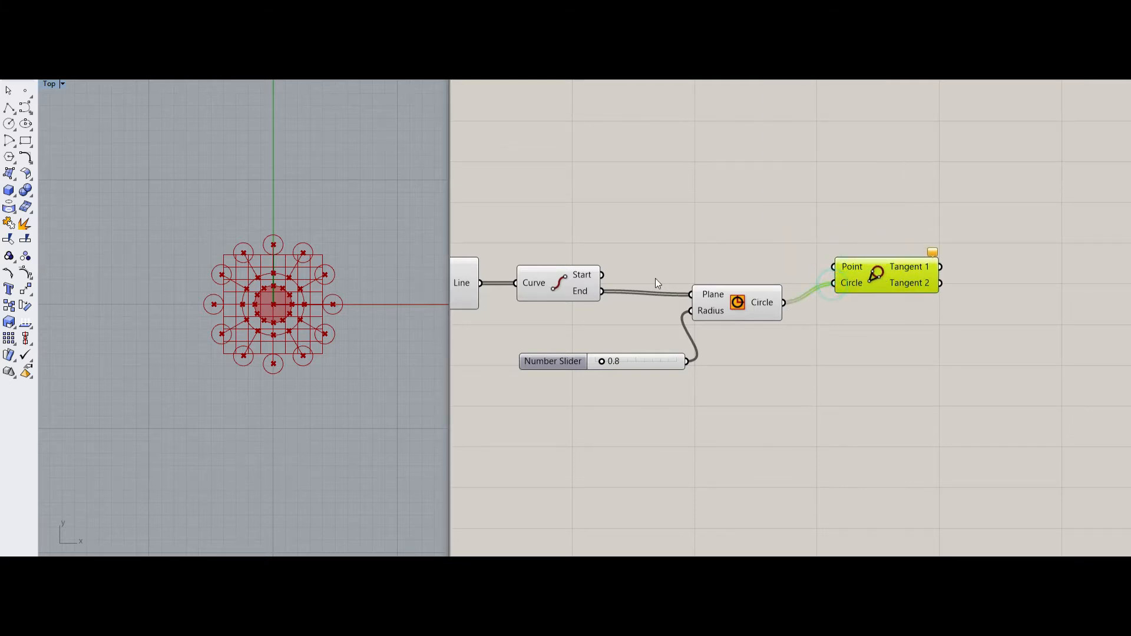
left_click_drag(602, 274, 833, 267)
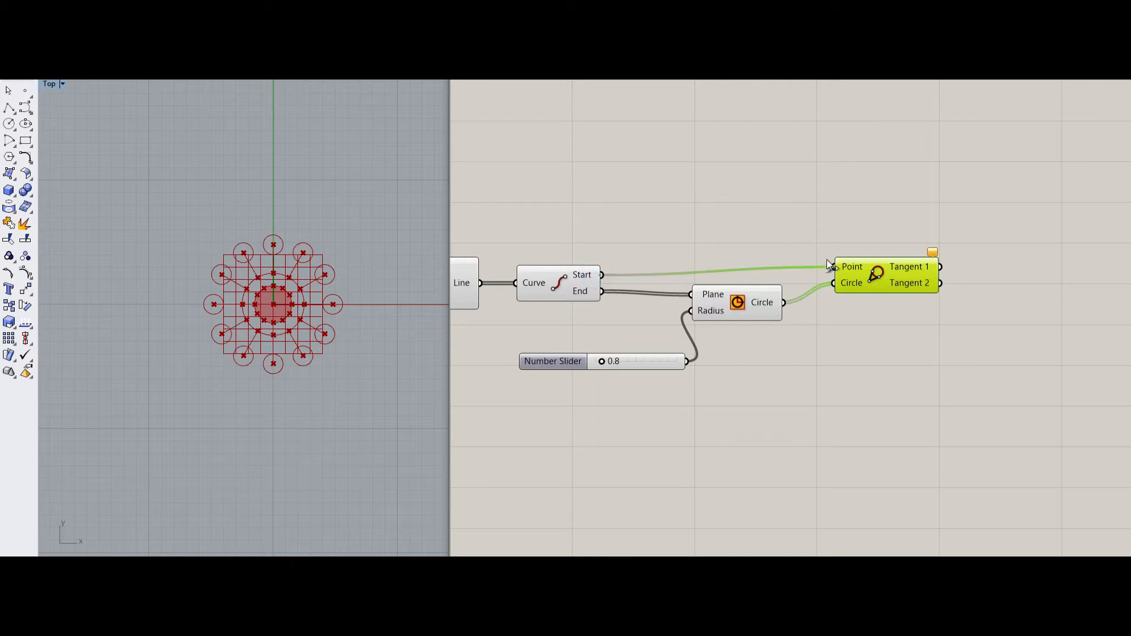
right_click_drag(904, 323, 839, 310)
Step: Examine the tangent lines around the outer circles in the Top view while trying the circles' radius slider
scroll(299, 297, "up", 5)
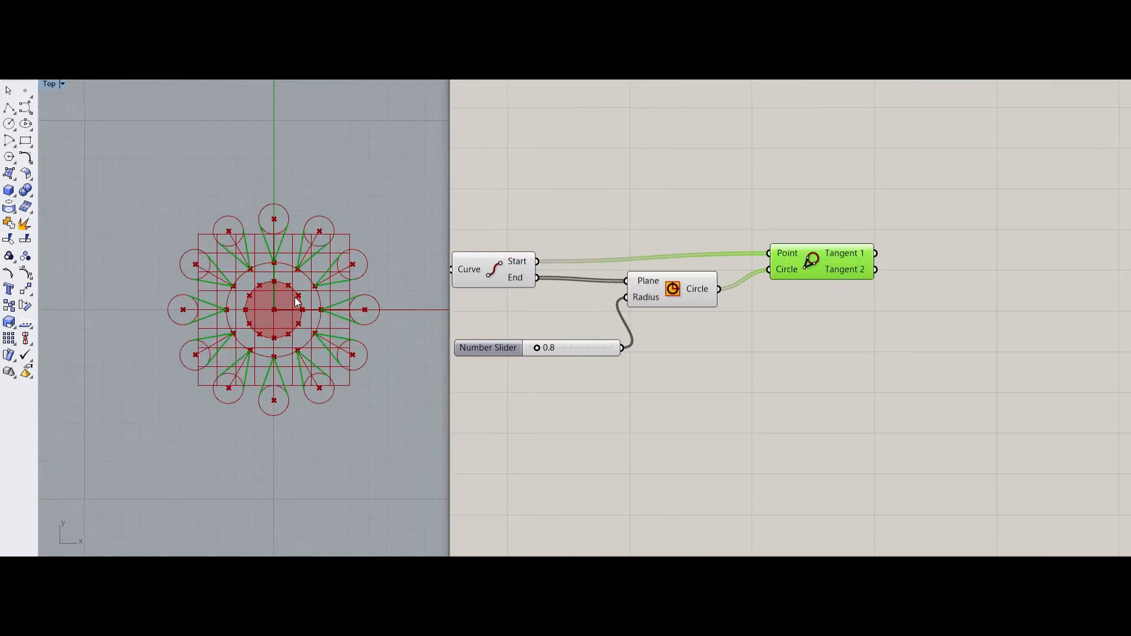
right_click_drag(715, 351, 759, 343)
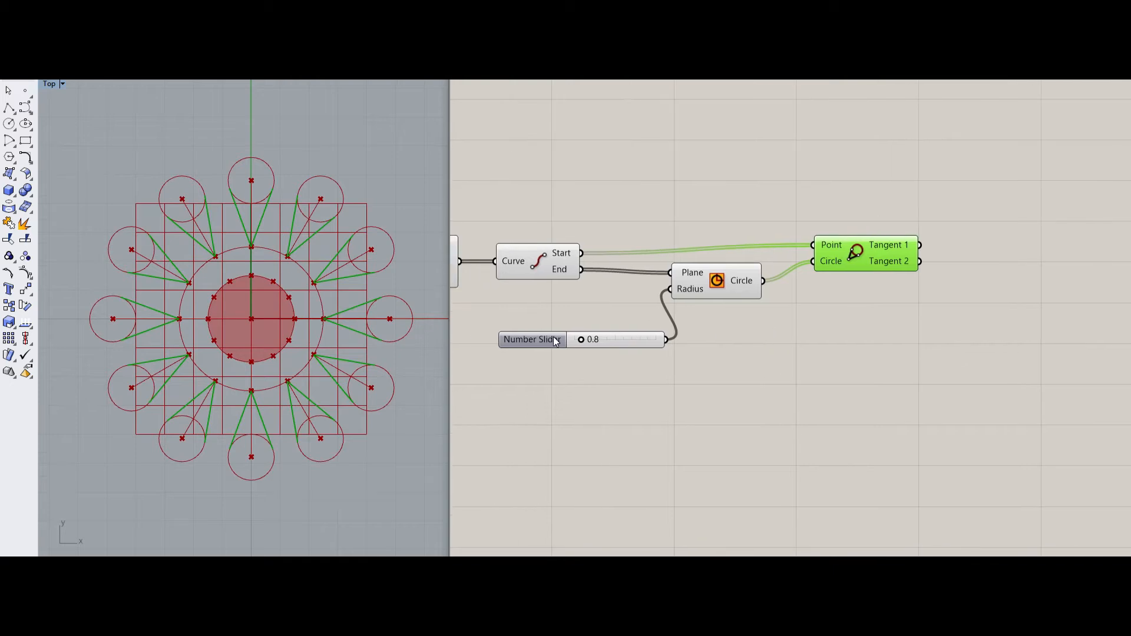
left_click_drag(578, 342, 582, 340)
scroll(591, 353, "down", 2)
scroll(591, 357, "down", 2)
left_click(749, 317)
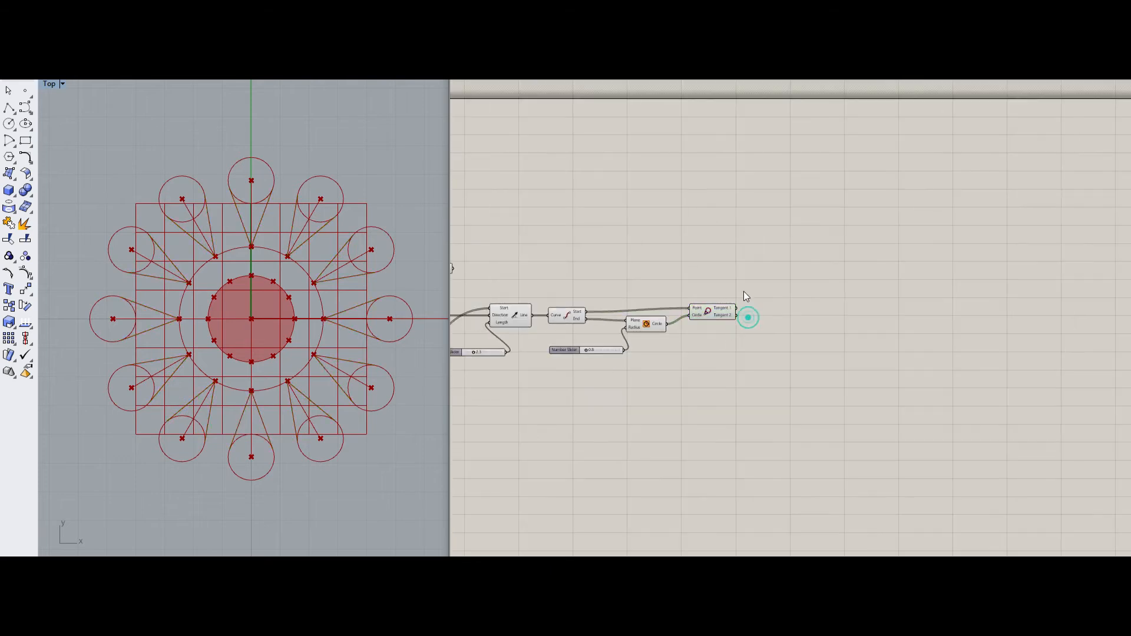
left_click(723, 308)
left_click(779, 302)
Step: Add an End Points component beside Tangent Lines and connect the Tangent 1 output to its Curve input
right_click_drag(779, 302, 807, 277)
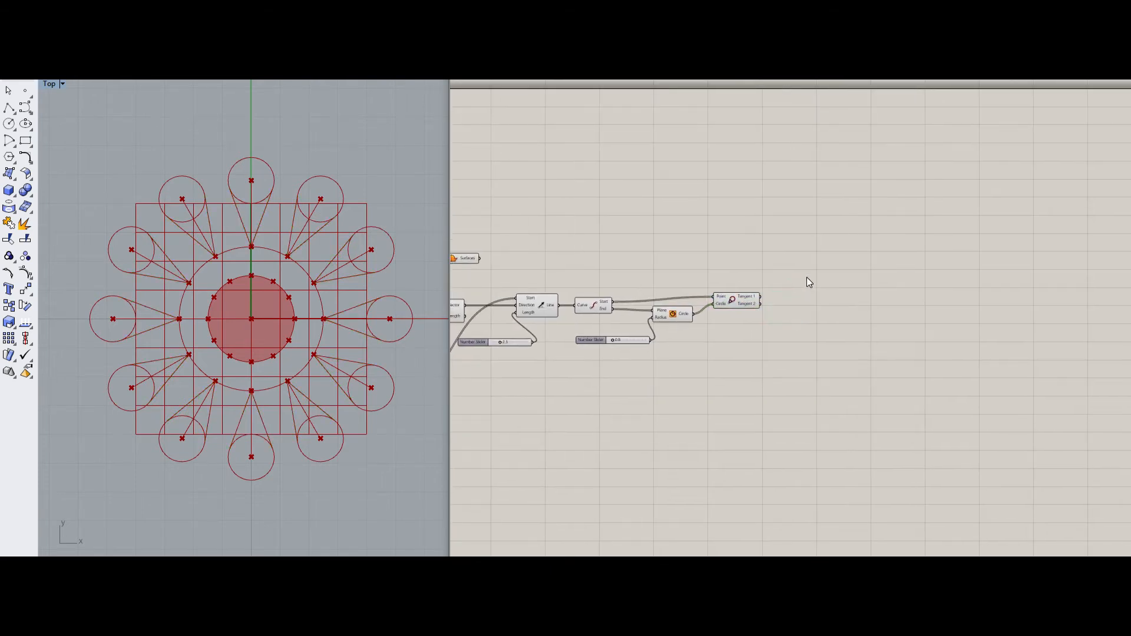
double_click(807, 277)
type("ebn")
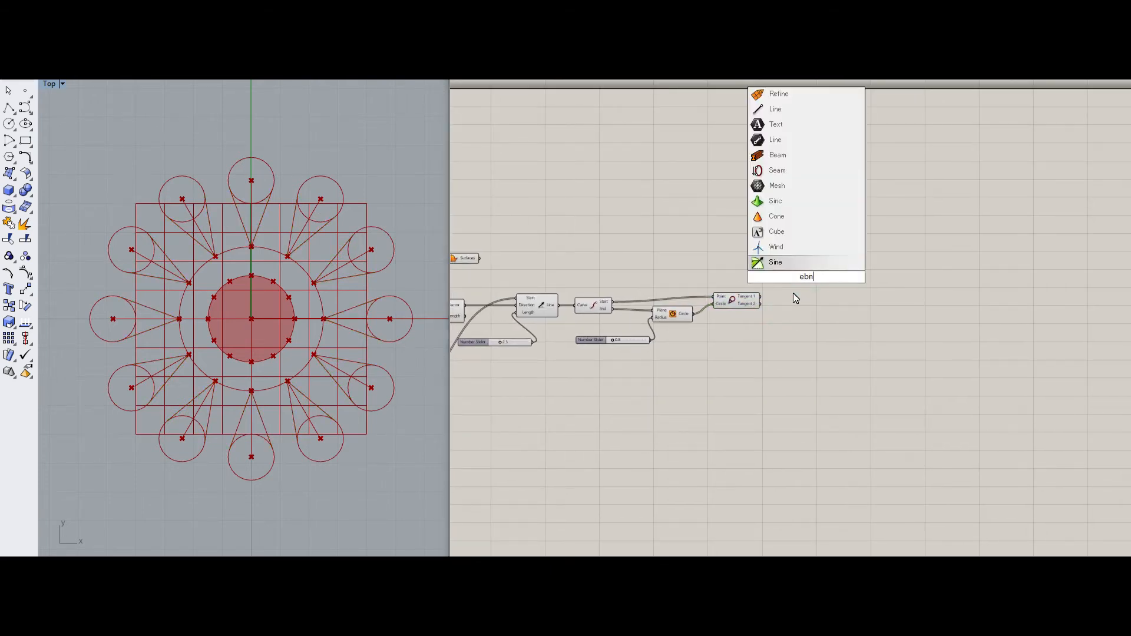
key("BackSpace")
key("BackSpace")
type("nd")
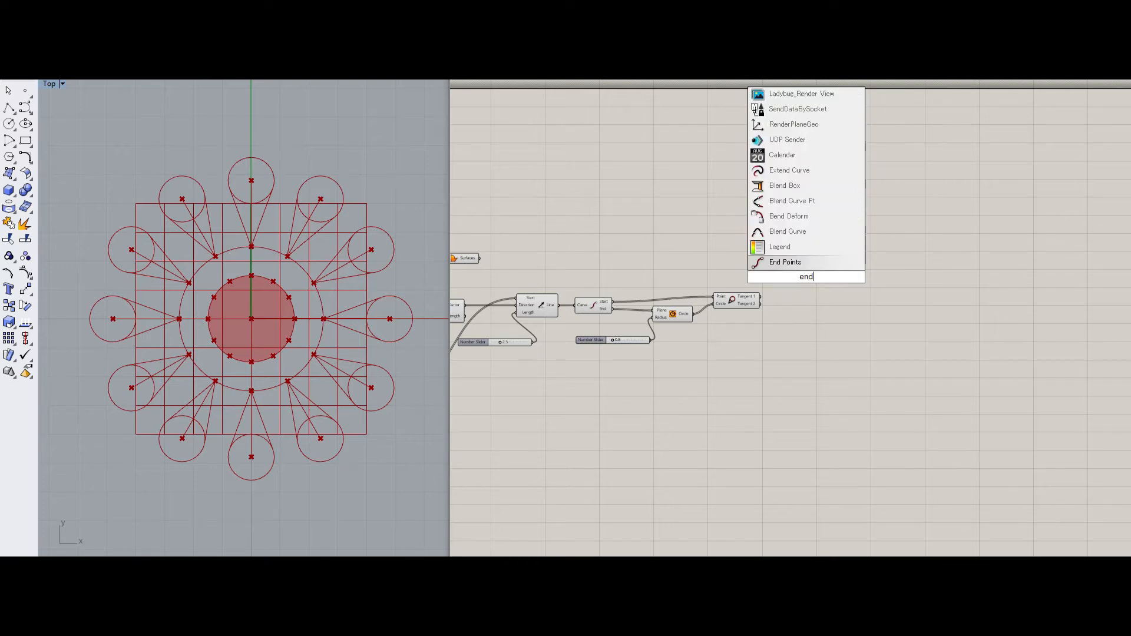
key("Return")
scroll(794, 298, "up", 5)
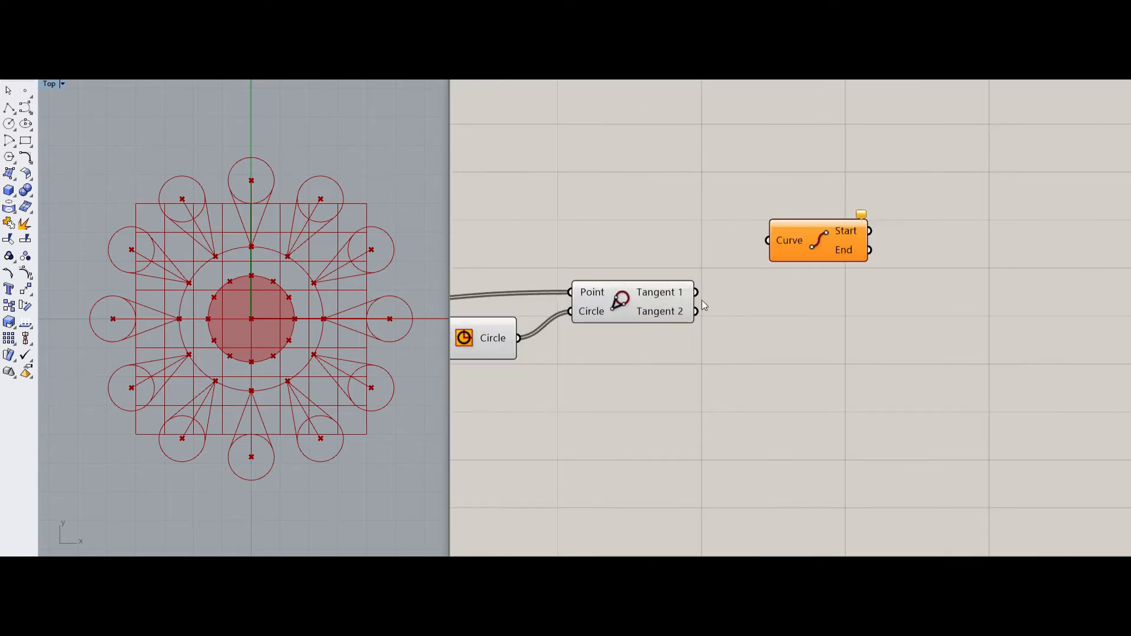
mouse_move(697, 293)
left_mouse_down()
mouse_move(802, 236)
mouse_move(733, 259)
mouse_move(699, 293)
left_mouse_up()
left_click(803, 235)
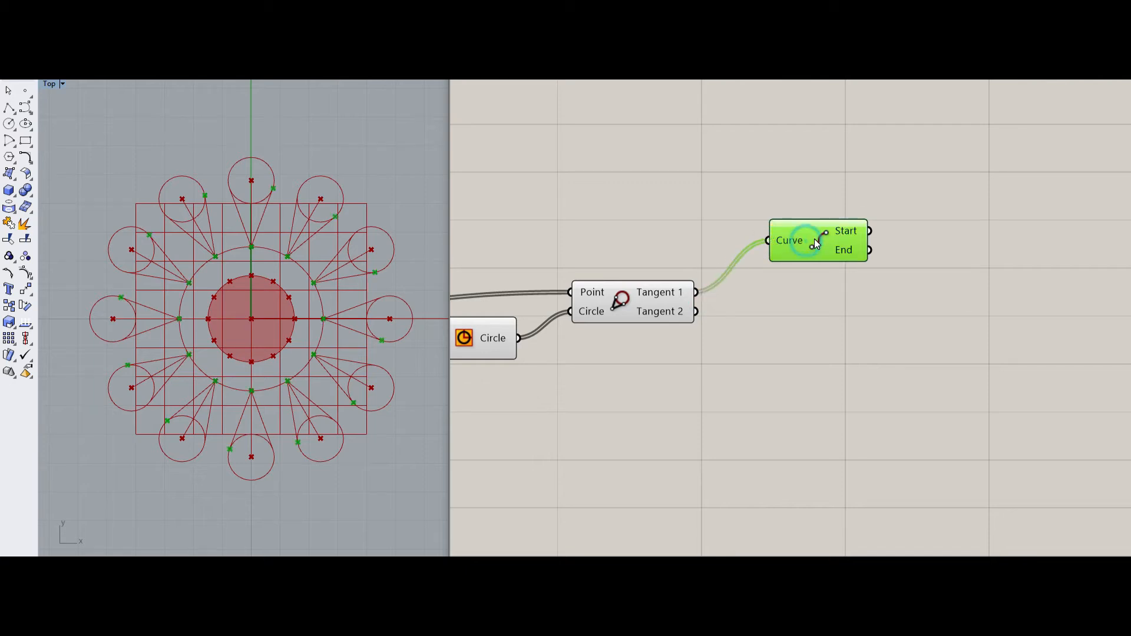
Step: Duplicate the End Points component below the original and connect the Tangent 2 output to the copy's Curve input
left_click_drag(806, 242, 800, 361, "alt")
left_click(850, 309)
left_click_drag(828, 237, 813, 248)
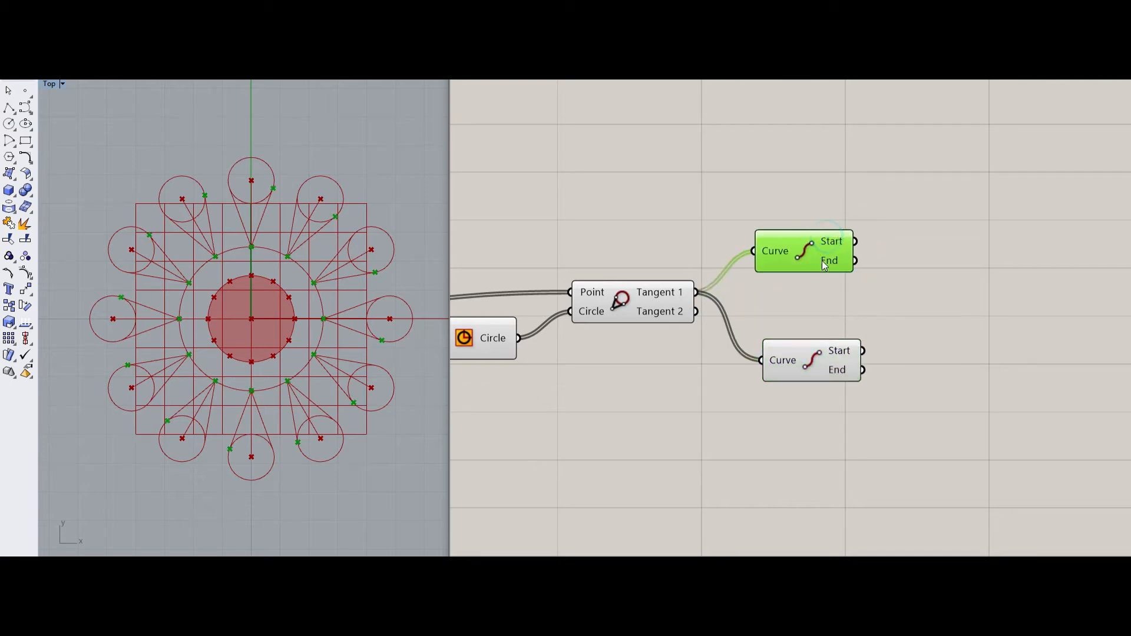
right_click_drag(839, 293, 795, 286)
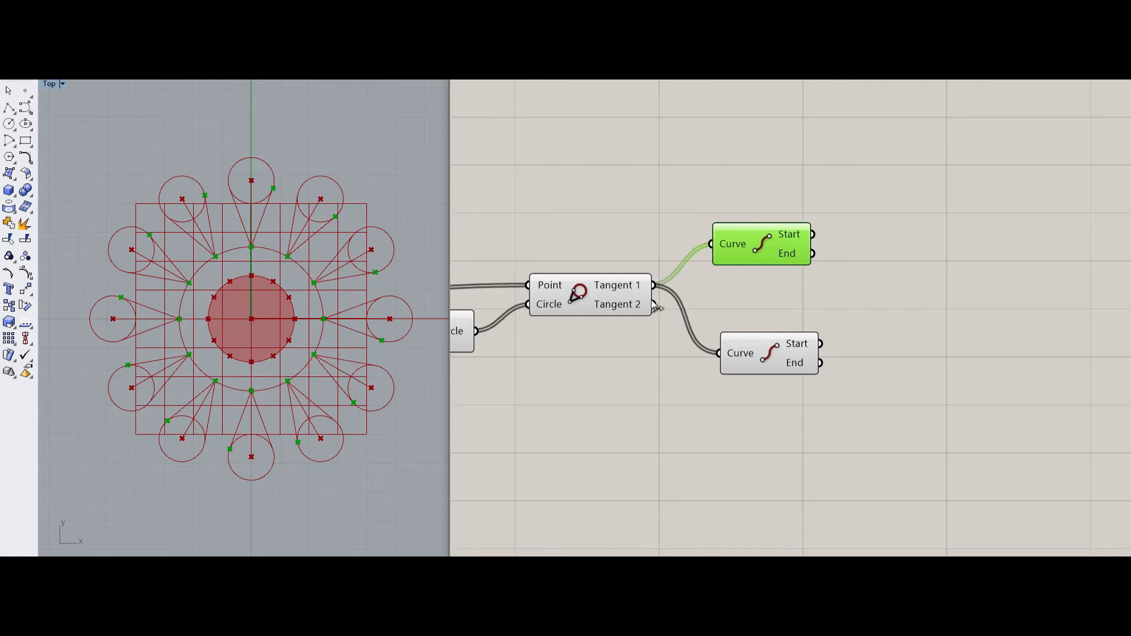
left_click_drag(656, 306, 721, 355)
left_click(766, 352)
left_click(769, 244)
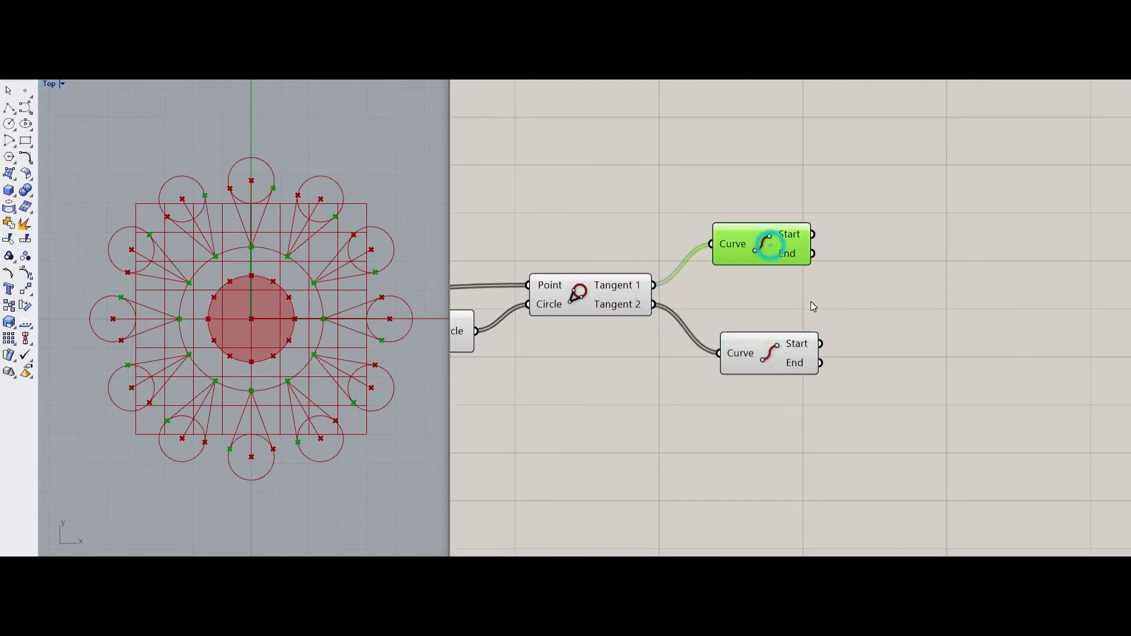
left_click(812, 303)
Step: Add a Line component using the two End Points components' End outputs as Start Point and End Point
right_click_drag(824, 297, 749, 295)
double_click(807, 272)
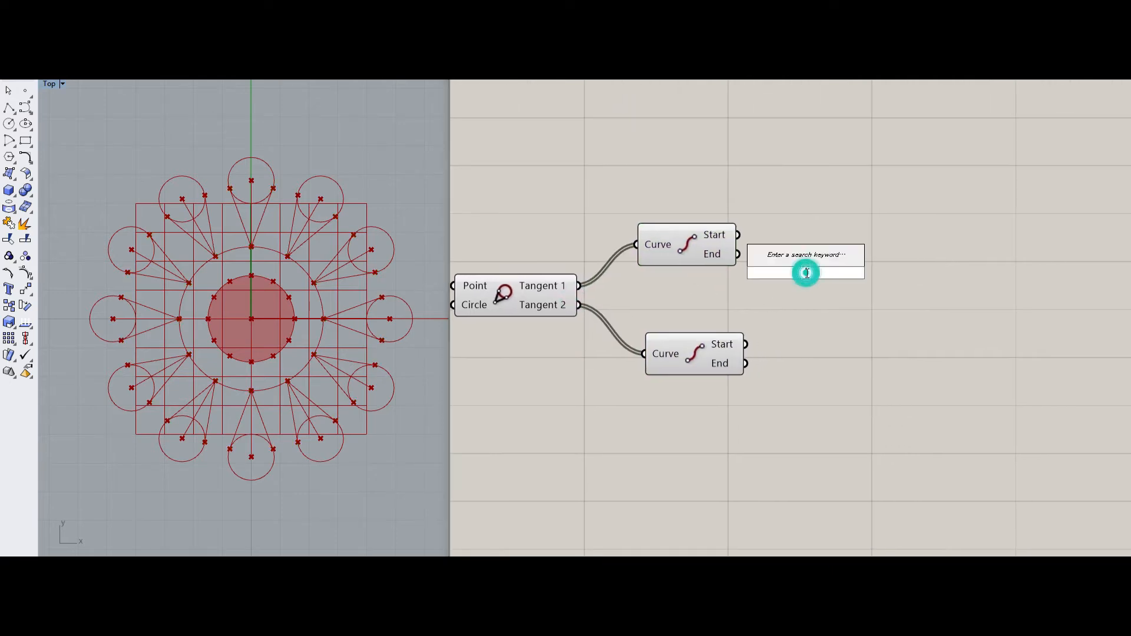
type("line")
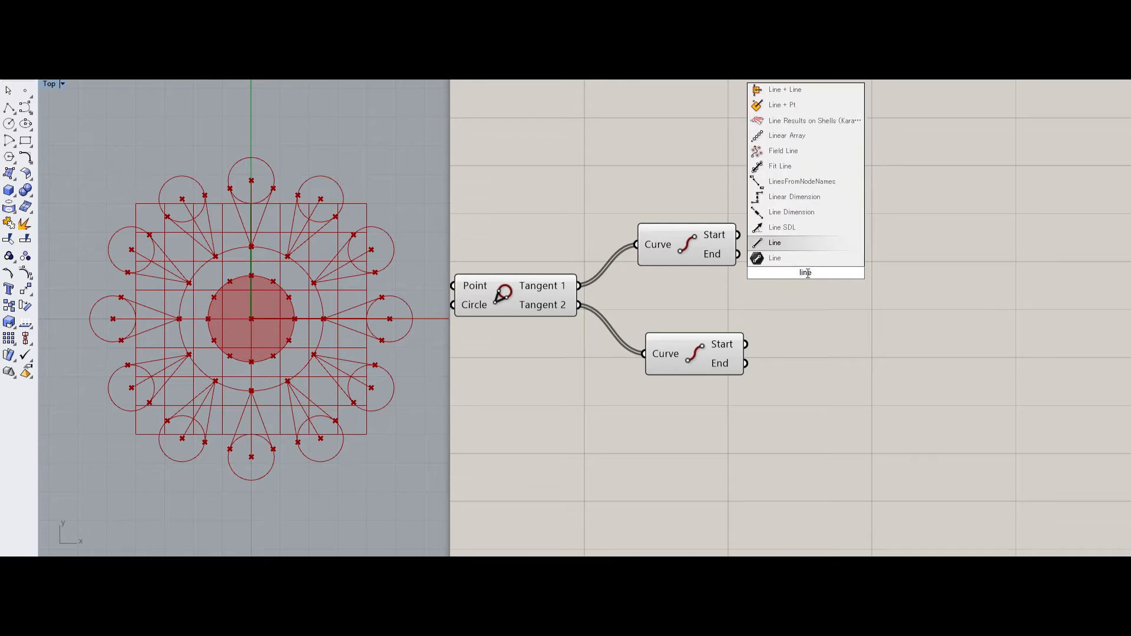
key("Return")
left_click_drag(737, 254, 744, 374)
Step: Add a Merge component and connect Line to D1, Tangent 1 to D2 and Tangent 2 to D3
right_click_drag(866, 326, 732, 331)
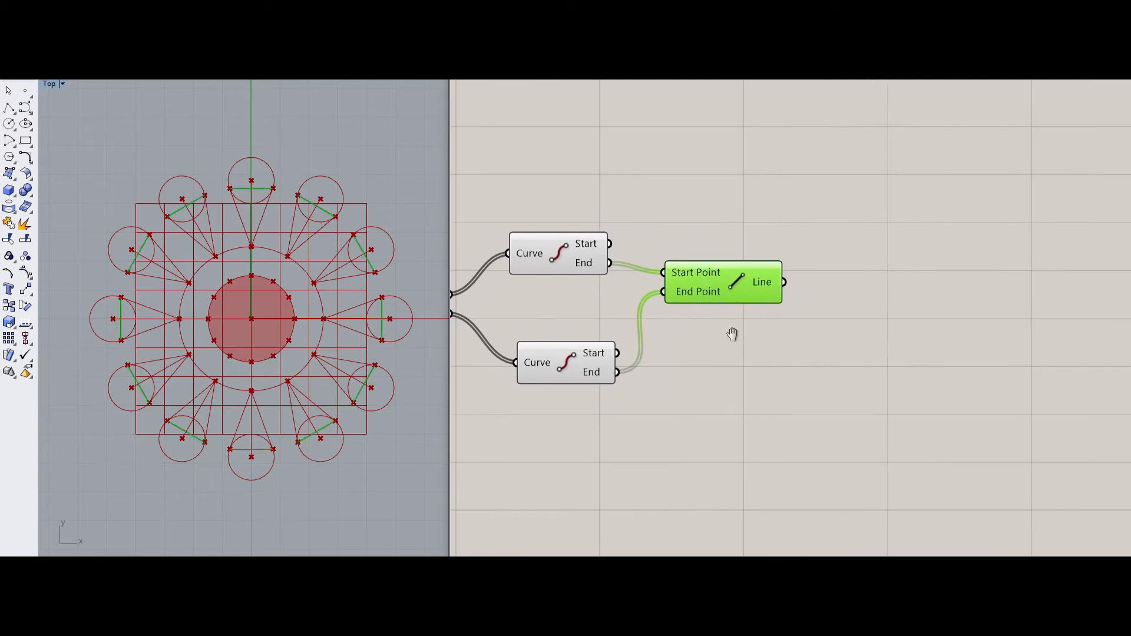
double_click(816, 344)
type("merge")
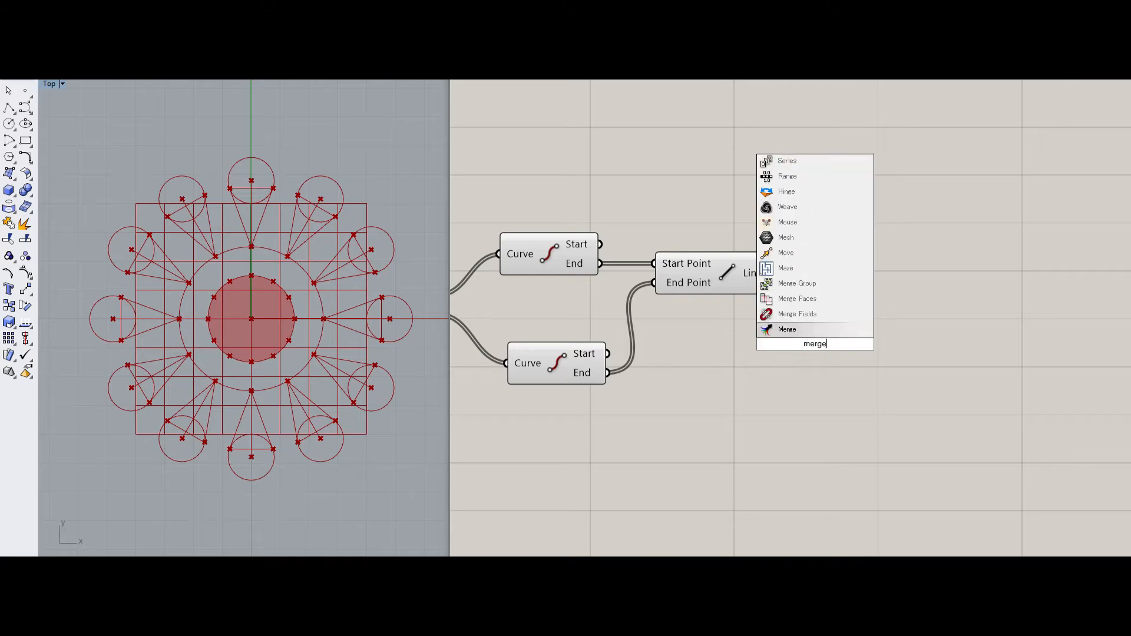
key("Return")
right_click_drag(802, 307, 868, 289)
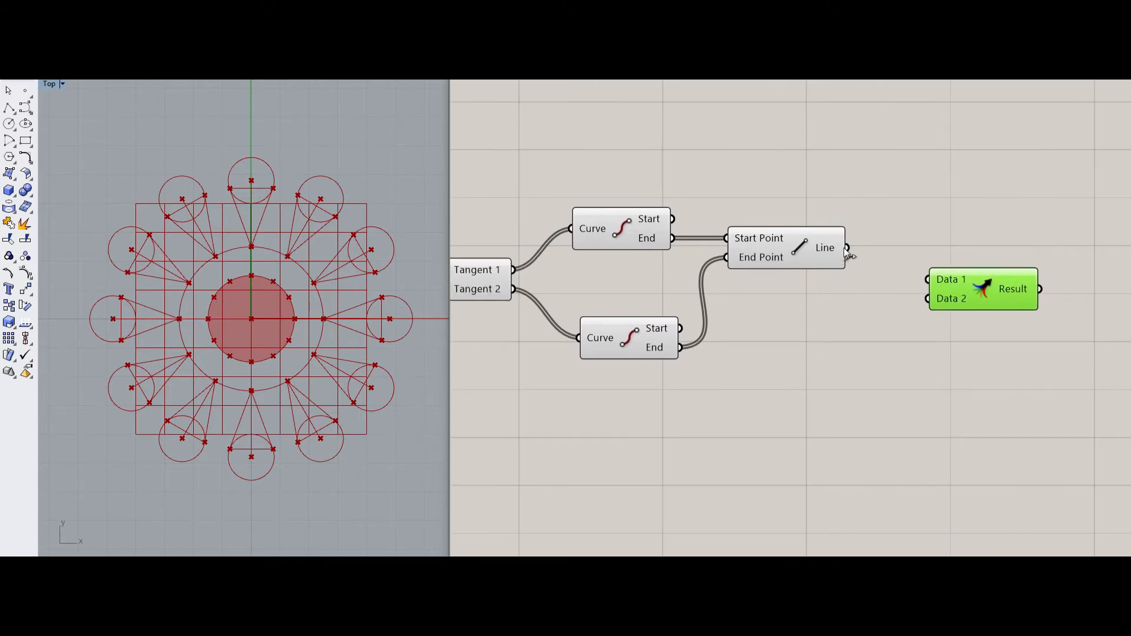
left_click(817, 254)
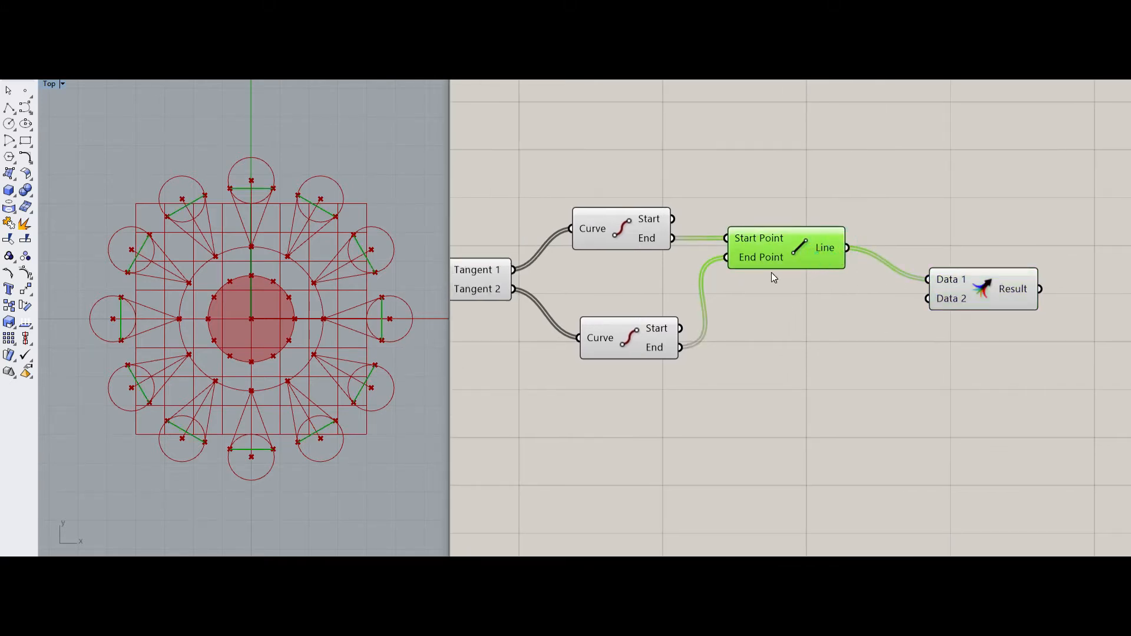
left_click(786, 303)
mouse_move(512, 269)
left_mouse_down()
mouse_move(852, 312)
mouse_move(929, 300)
mouse_move(503, 291)
mouse_move(513, 290)
left_mouse_up()
right_click_drag(858, 316, 902, 324)
left_click(1013, 294)
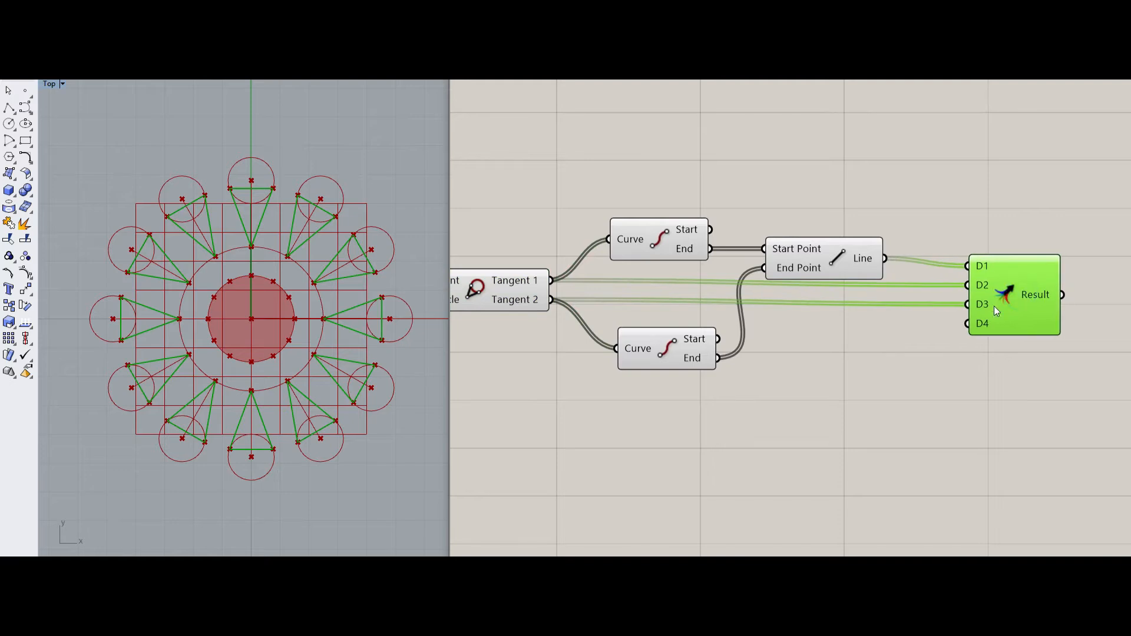
left_click(955, 374)
Step: Add a Join Curves component and connect the Merge Result to its Curves input
right_click_drag(1088, 338, 787, 348)
double_click(856, 327)
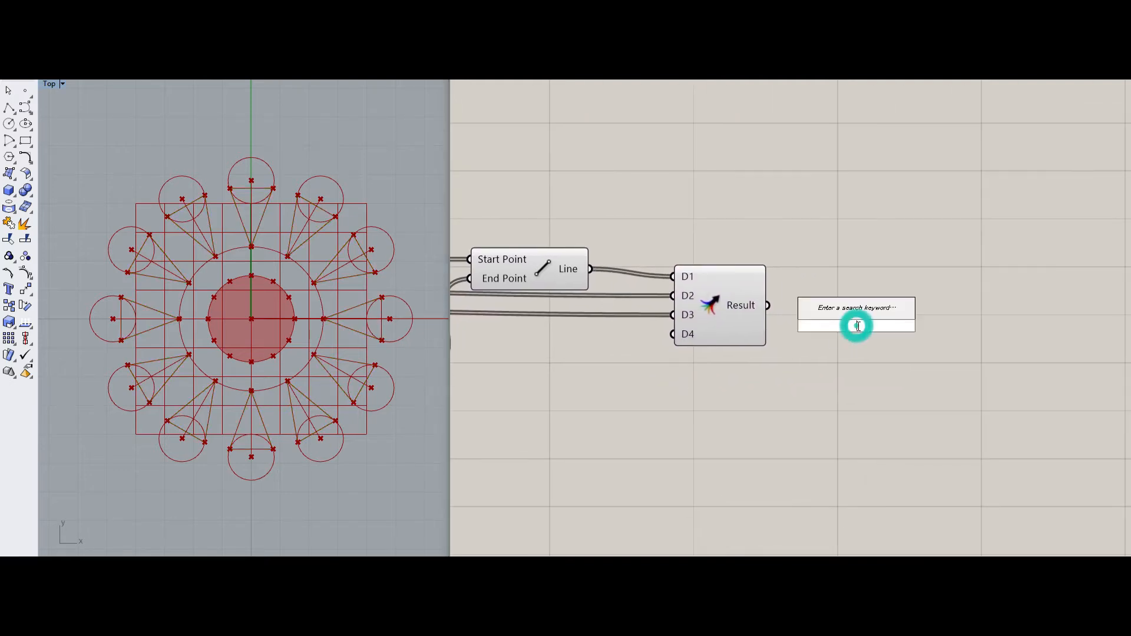
type("joi")
key("Return")
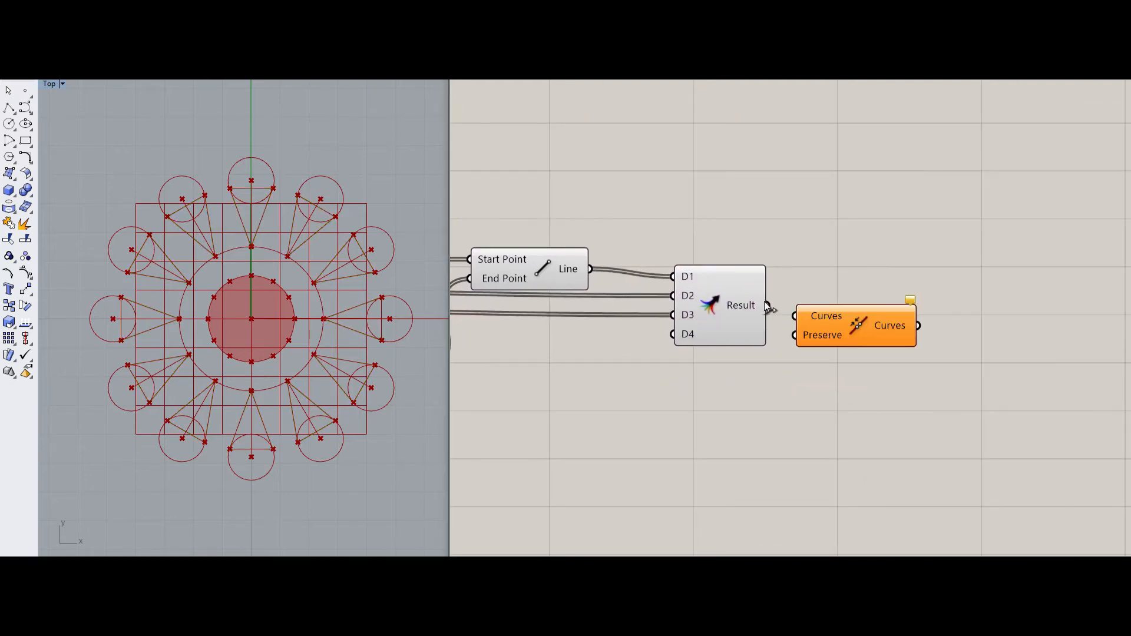
left_click_drag(768, 306, 840, 313)
left_click(839, 405)
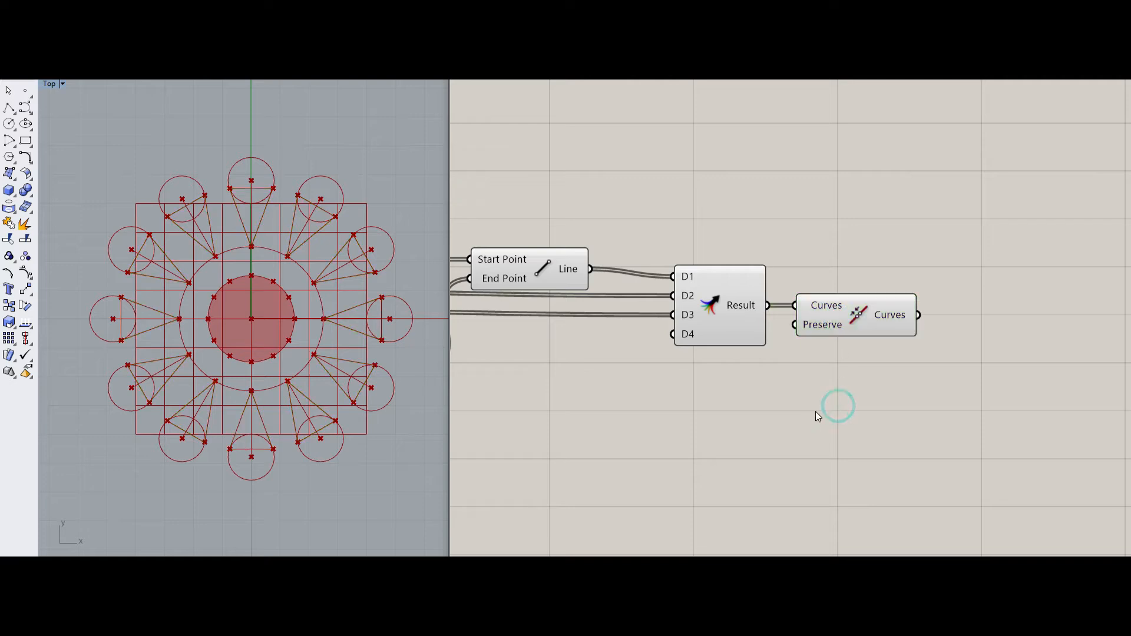
Step: Add a Region Union component below Join Curves and connect the joined Curves output to its Curves input
right_click_drag(816, 411, 795, 386)
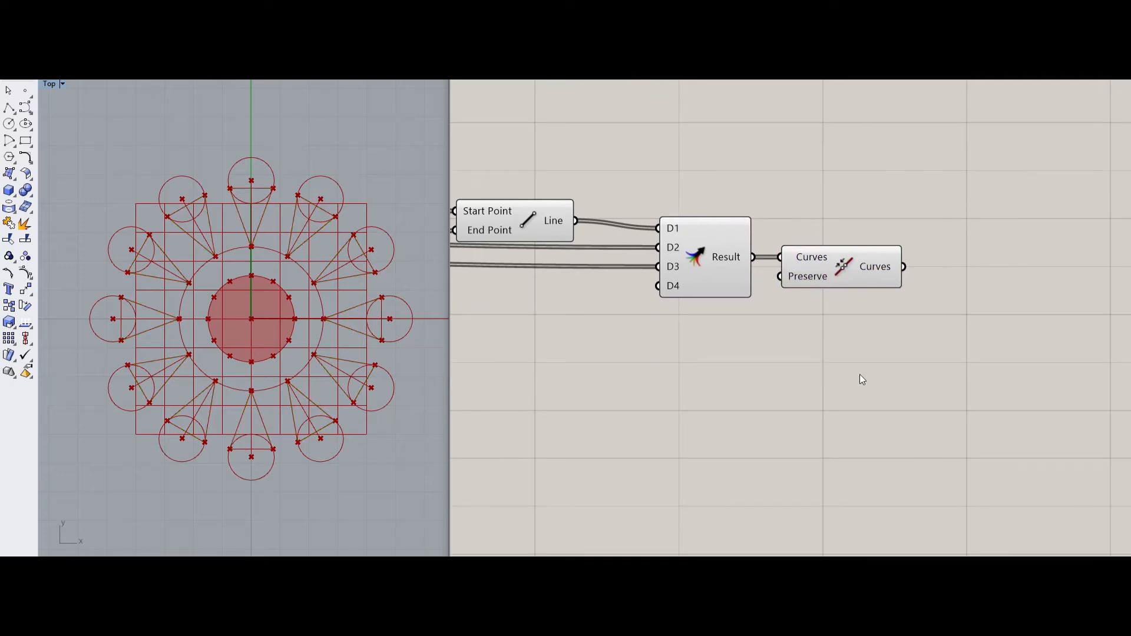
right_click_drag(891, 341, 755, 320)
double_click(766, 322)
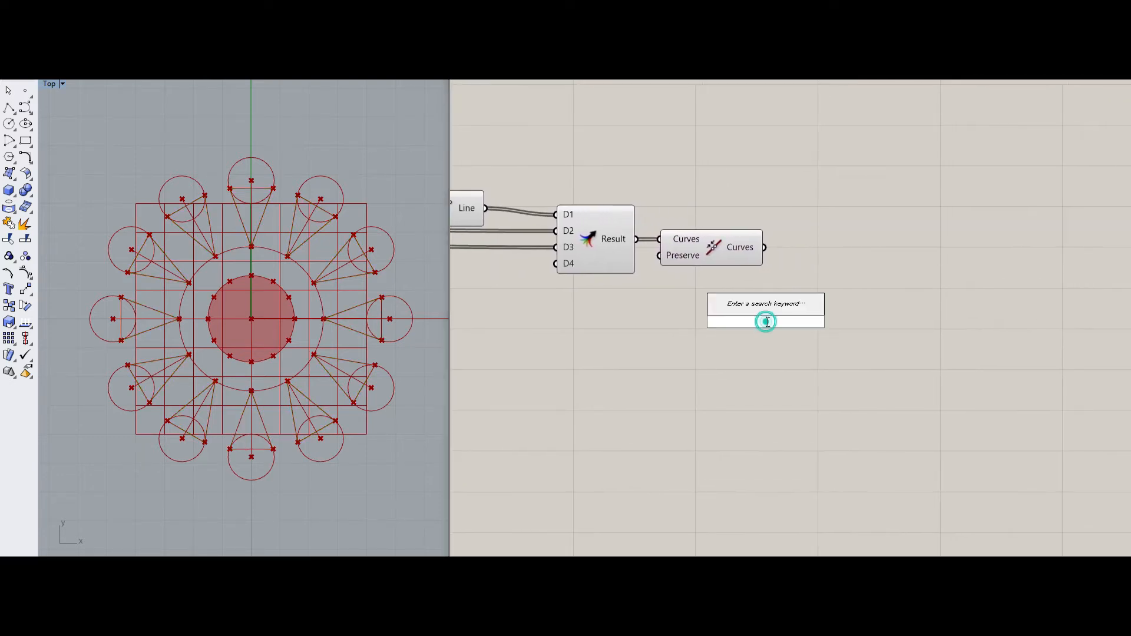
type("regi")
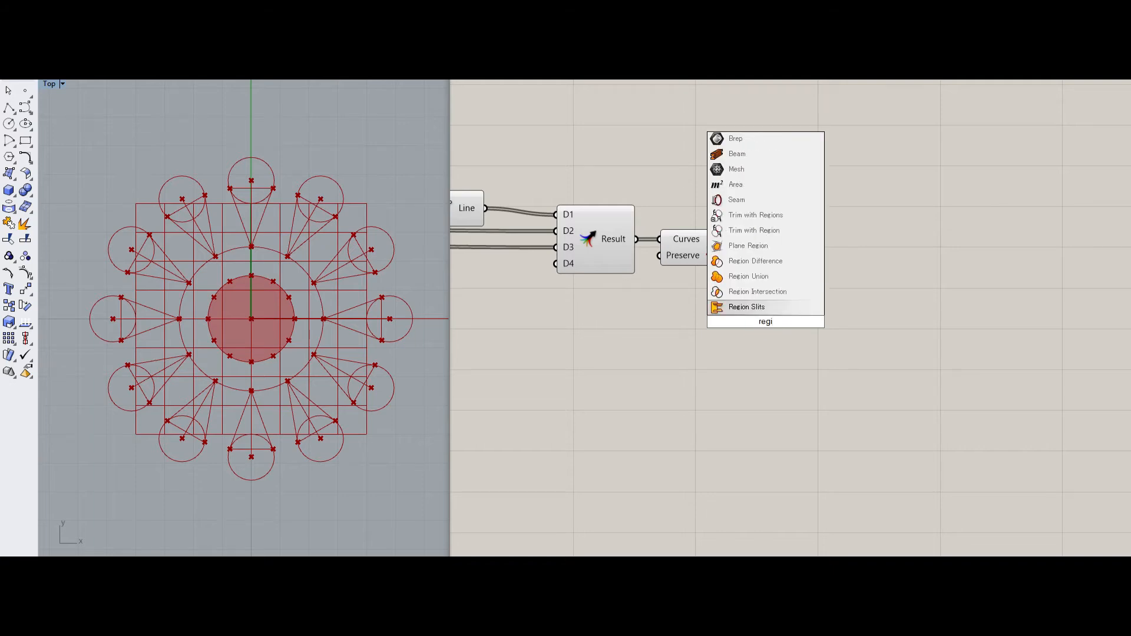
left_click(748, 277)
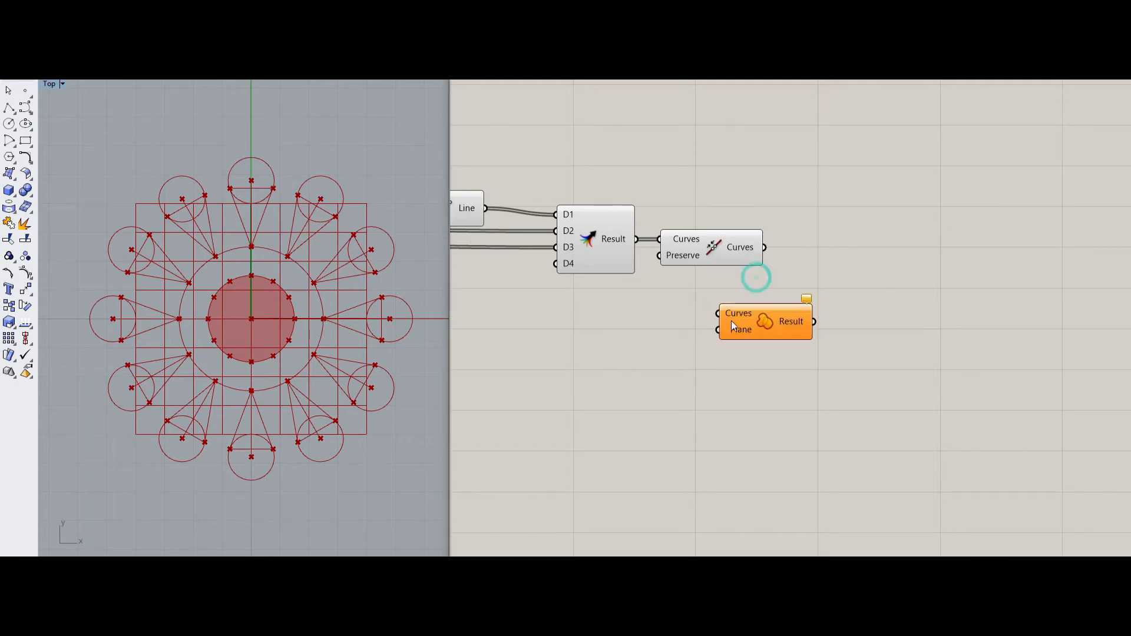
left_click_drag(760, 321, 820, 321)
left_click(753, 250)
left_click_drag(763, 248, 779, 314)
Step: Connect the outer circles' Circle output to Region Union's Curves input in addition to the joined curves
right_click_drag(785, 328, 943, 310)
scroll(941, 310, "down", 2)
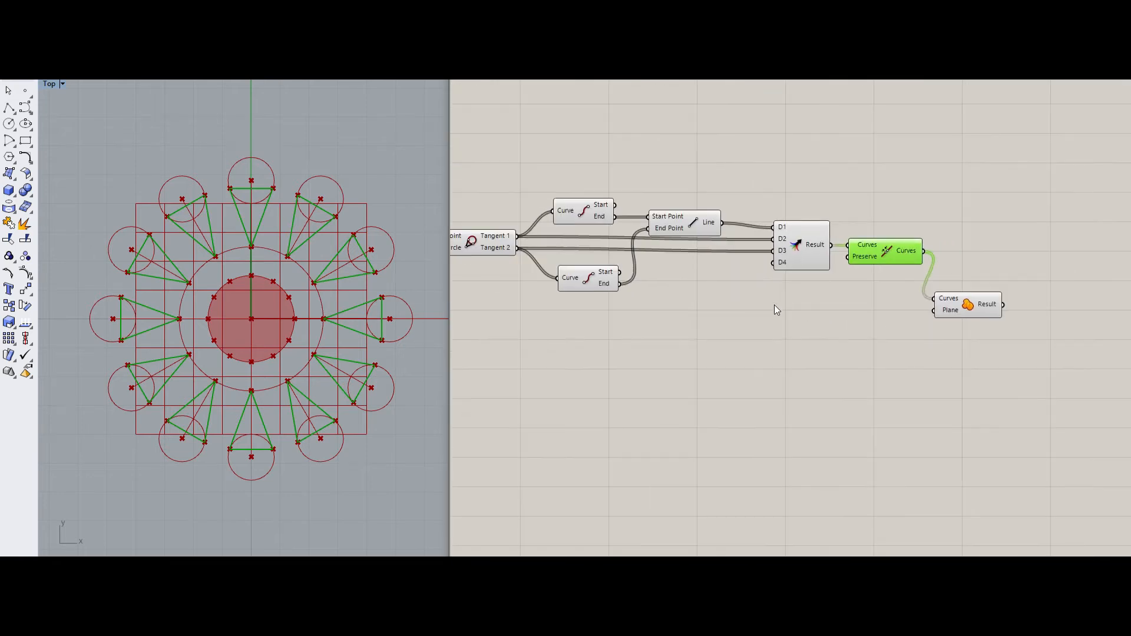
right_click_drag(599, 282, 650, 245)
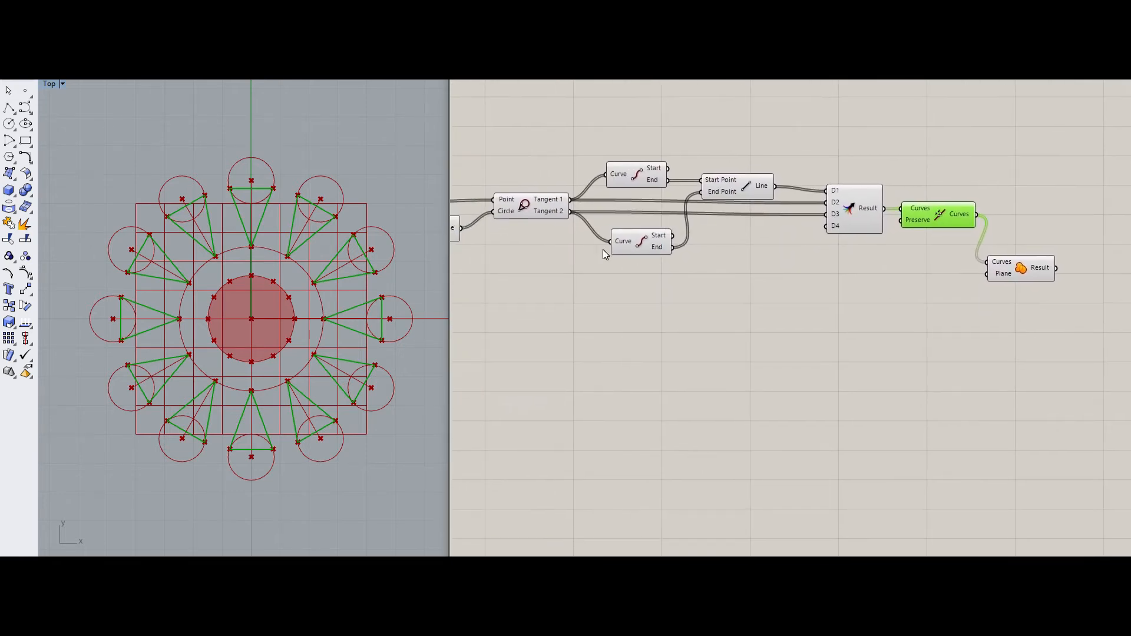
right_click_drag(518, 234, 555, 229)
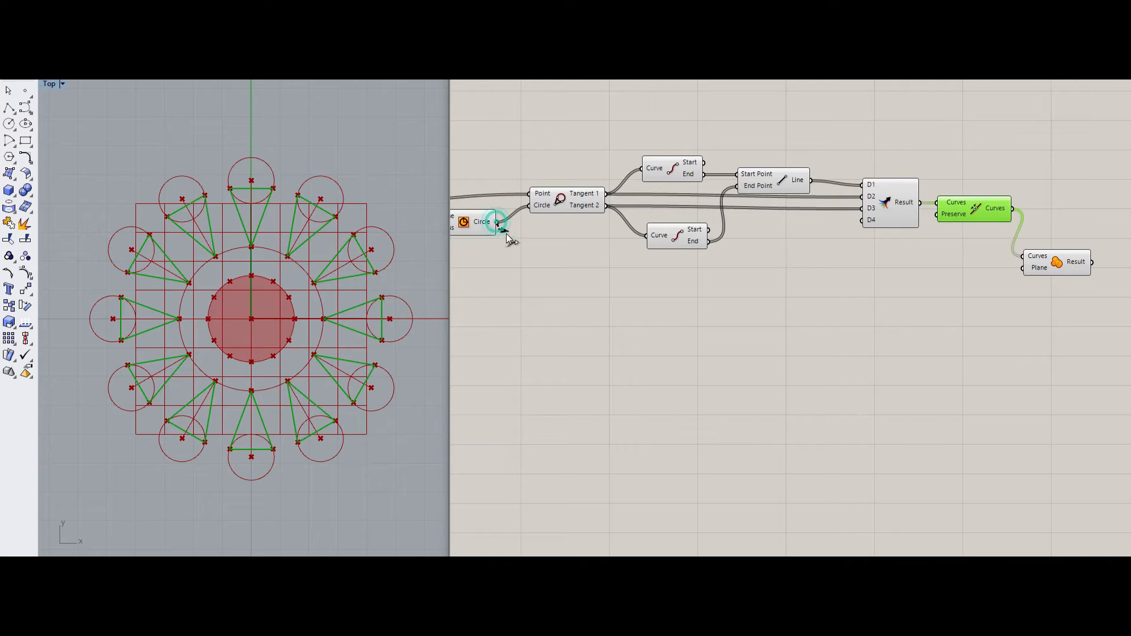
left_click_drag(510, 239, 1037, 259, "shift")
left_click(1053, 265)
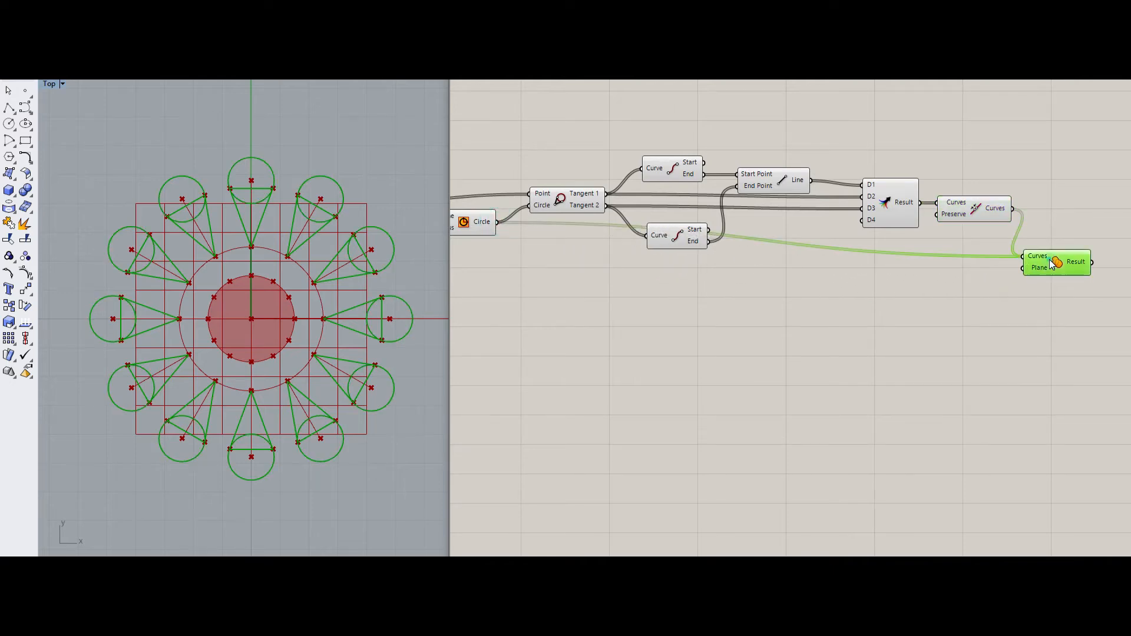
Step: Lower the Region Union component slightly and add a Boundary Surfaces component with the Region Union Result as Edges
right_click_drag(1044, 236, 641, 258)
left_click(648, 257)
left_click_drag(669, 284, 671, 297)
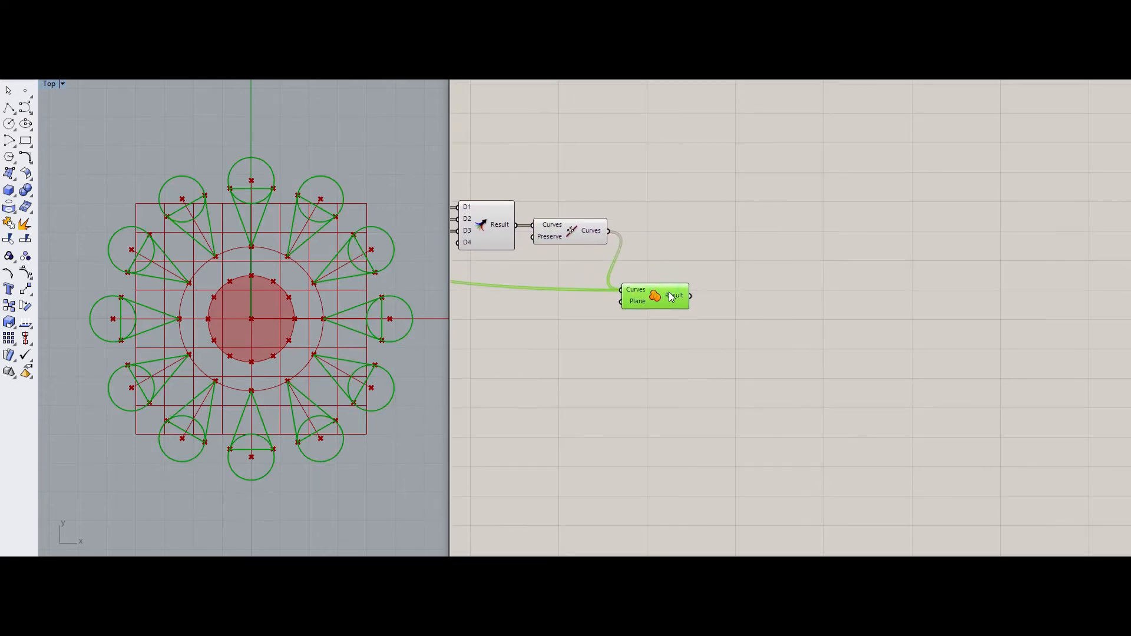
left_click(788, 255)
double_click(755, 289)
type("boun")
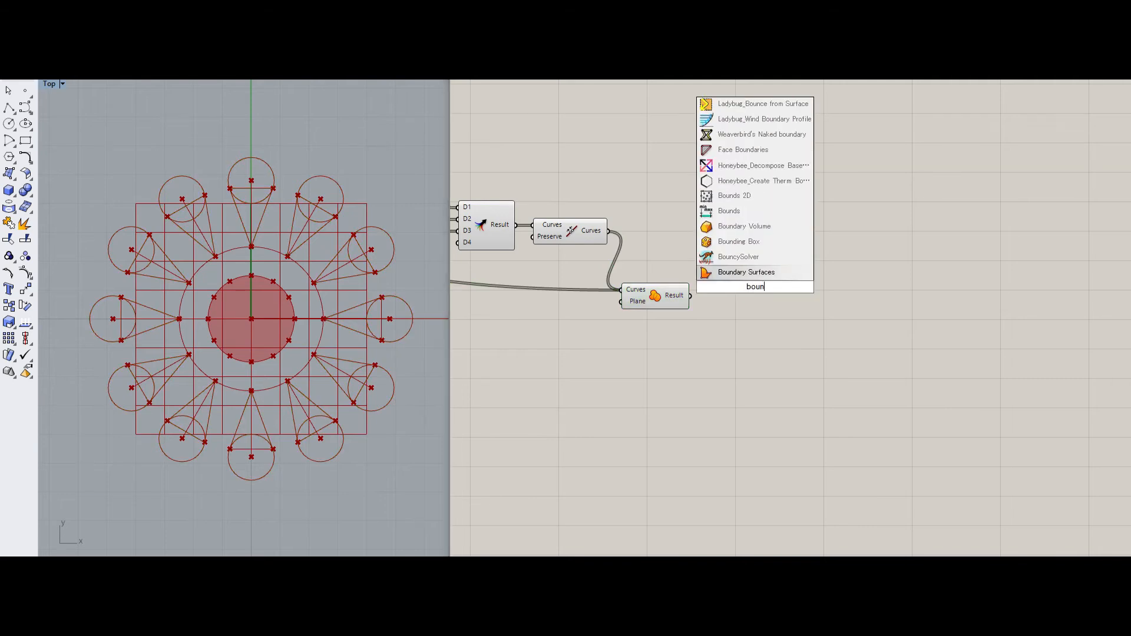
key("Return")
left_click_drag(719, 287, 752, 302)
left_click(743, 271)
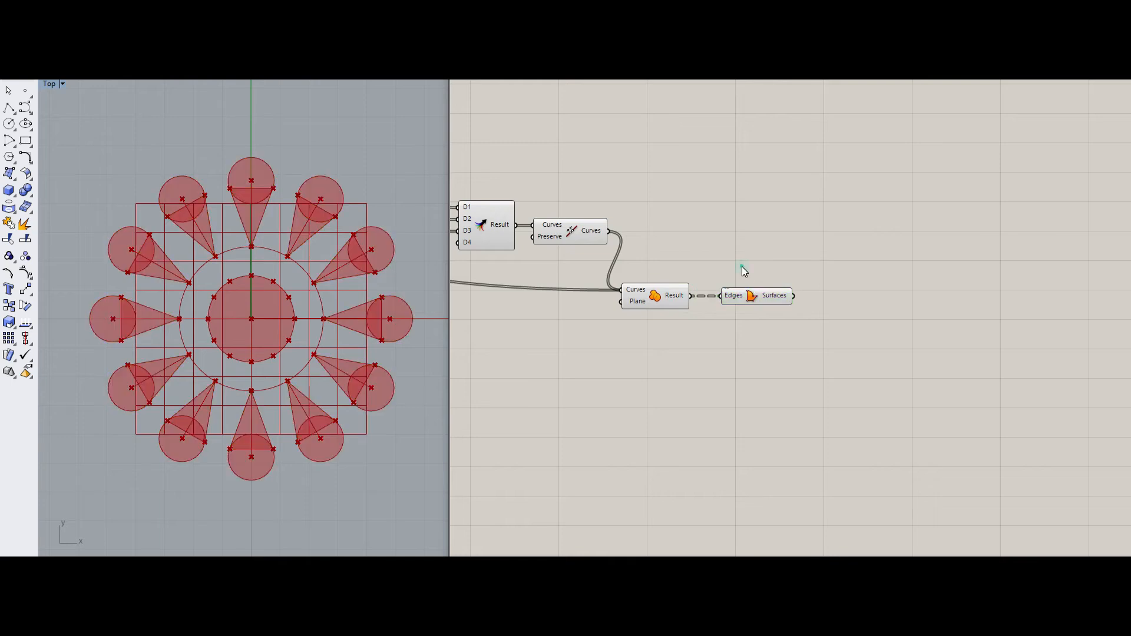
Step: Add a Surface parameter fed by the central circle's Boundary Surfaces output and place it above the petals' Boundary Surfaces component
scroll(745, 235, "down", 5)
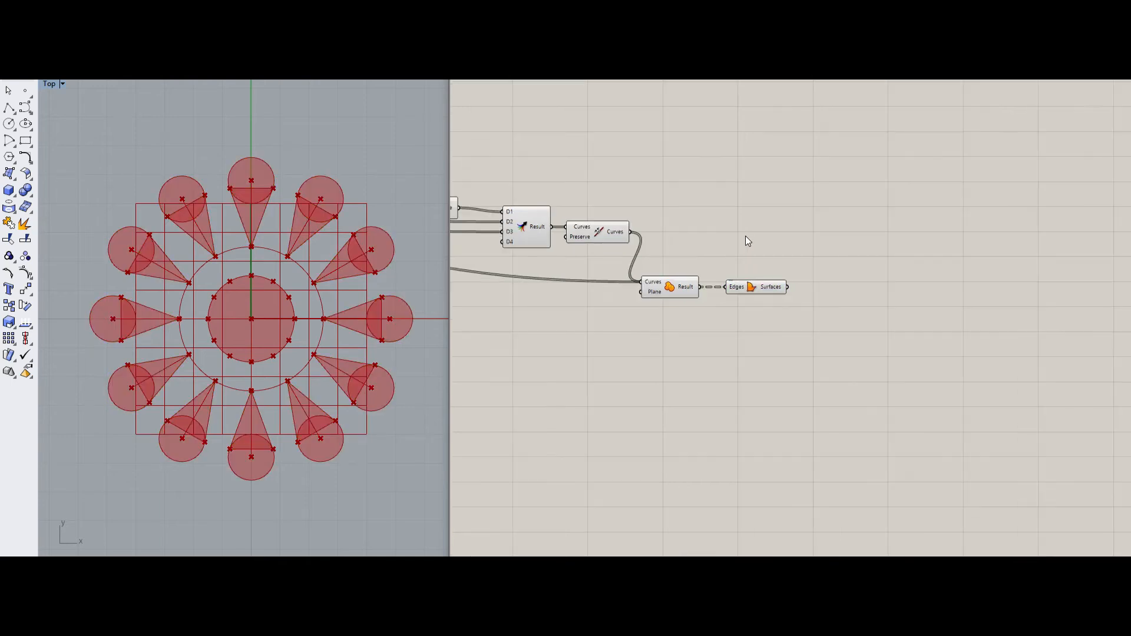
scroll(608, 211, "up", 5)
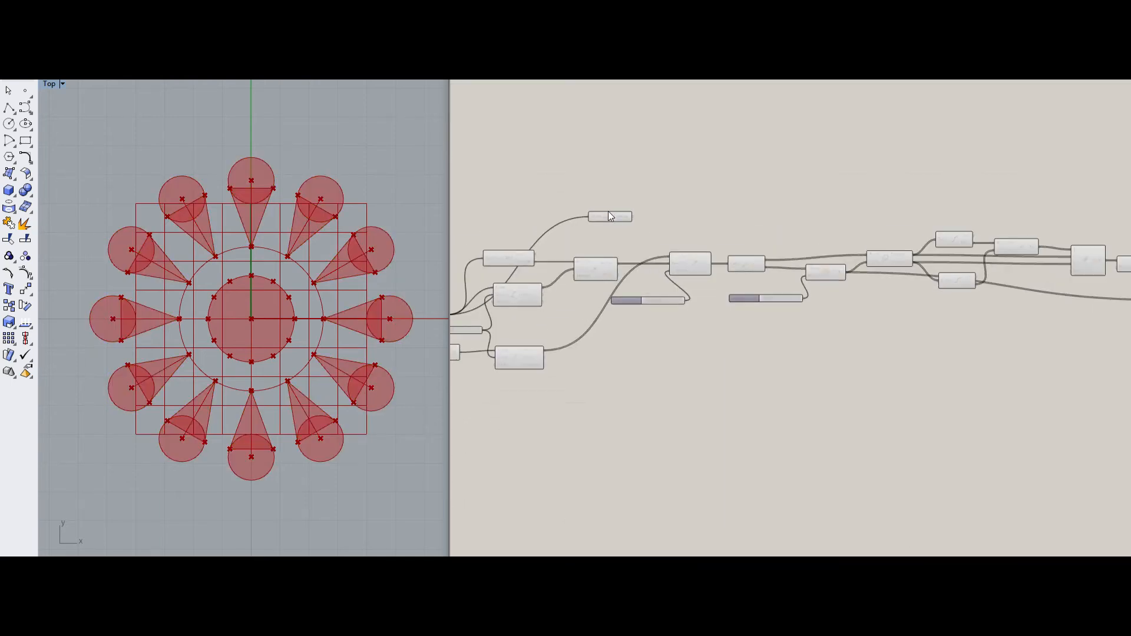
double_click(751, 200)
type("su")
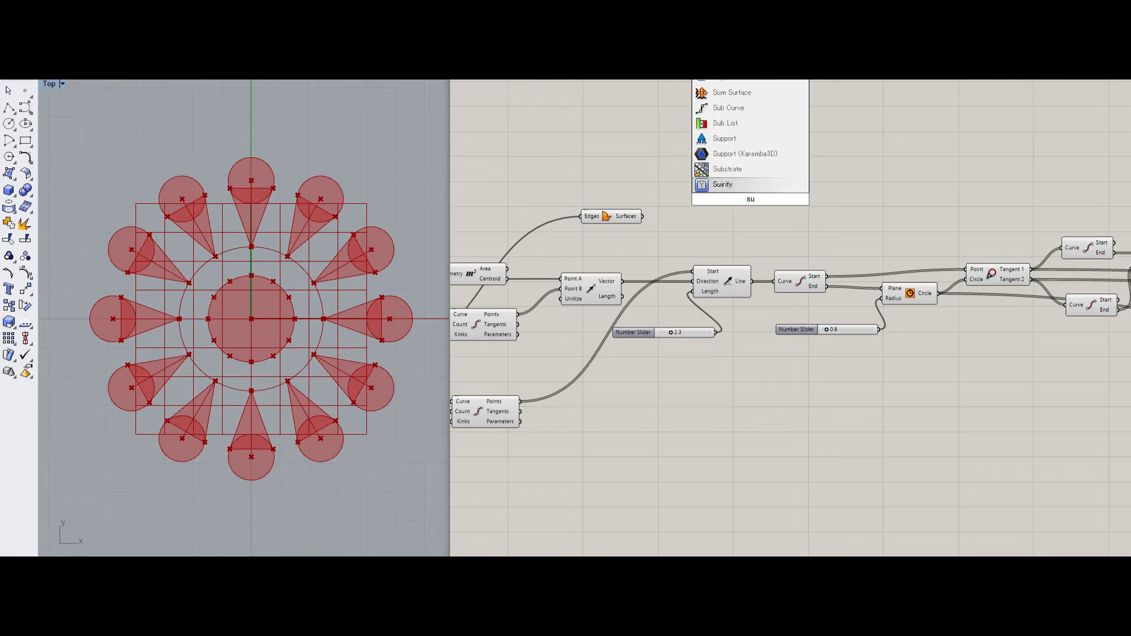
type("rf")
key("Return")
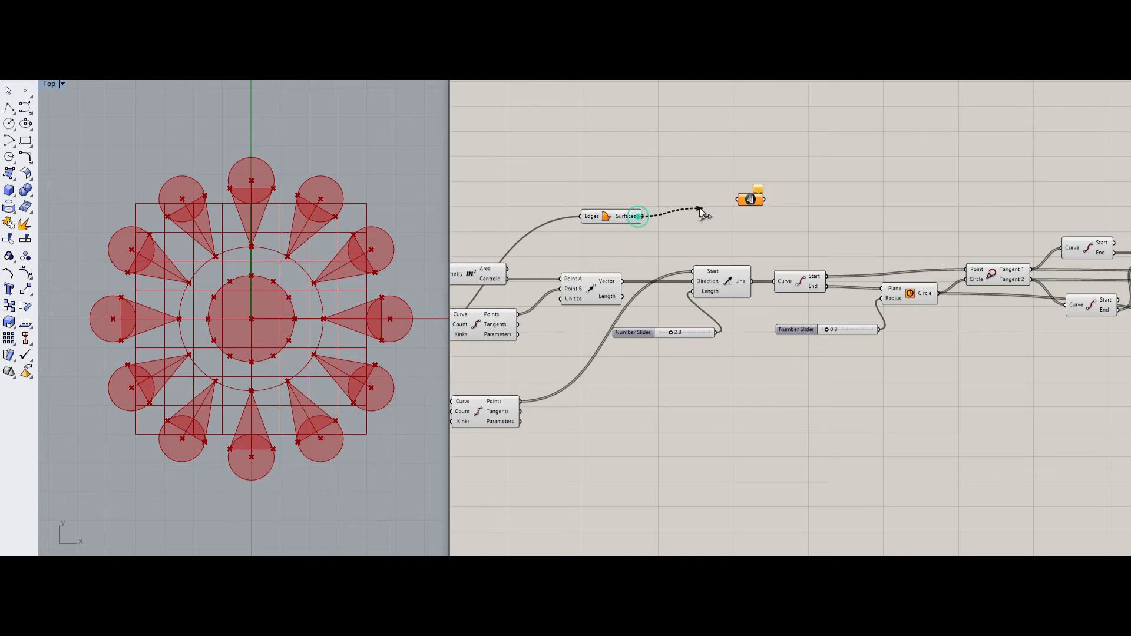
left_click_drag(700, 209, 1026, 214)
right_click_drag(1026, 214, 576, 218)
left_click_drag(576, 217, 1050, 227)
right_click_drag(1068, 257, 822, 259)
left_click(839, 266)
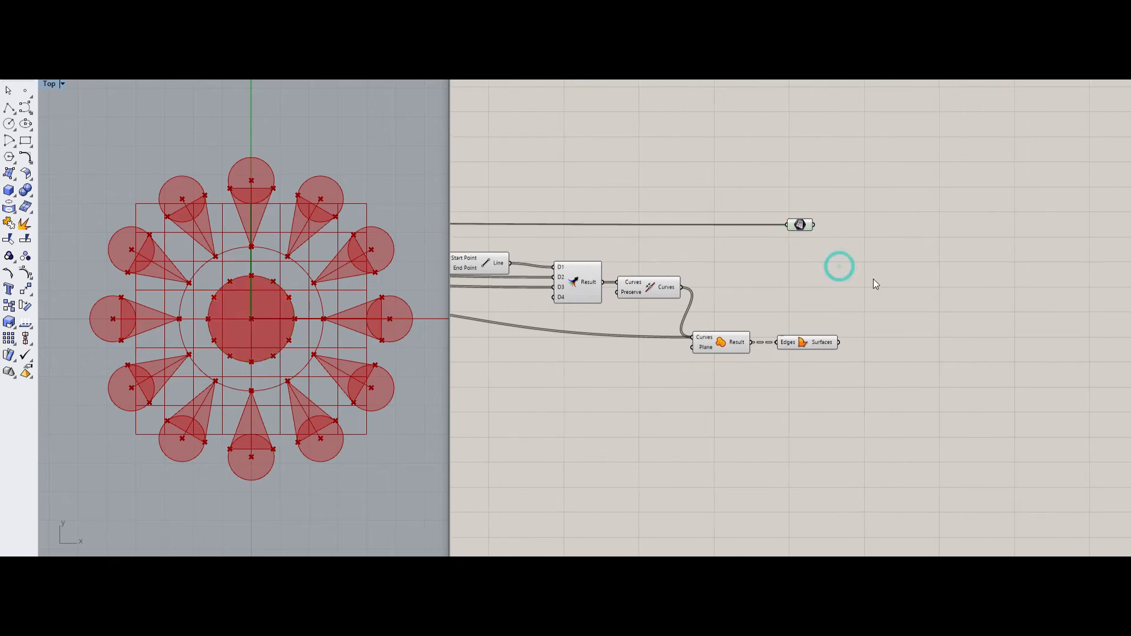
Step: Add a Merge component with the Surface parameter as D1 and the petals' Boundary Surfaces output as D2
scroll(876, 284, "up", 2)
right_click_drag(823, 301, 705, 320)
double_click(688, 316)
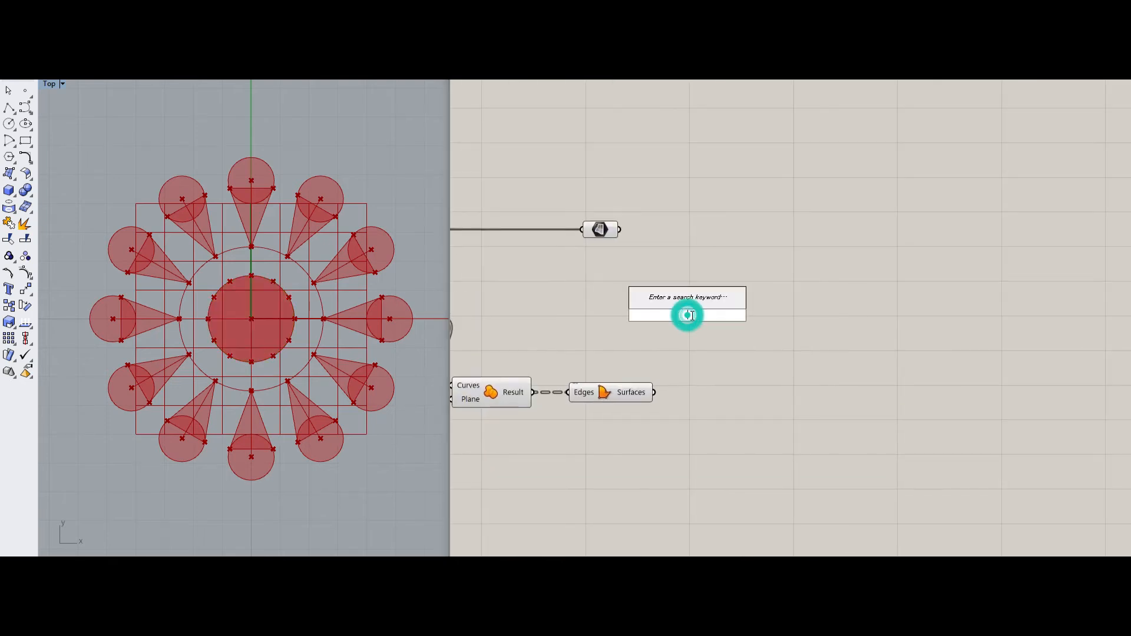
type("merge")
key("Return")
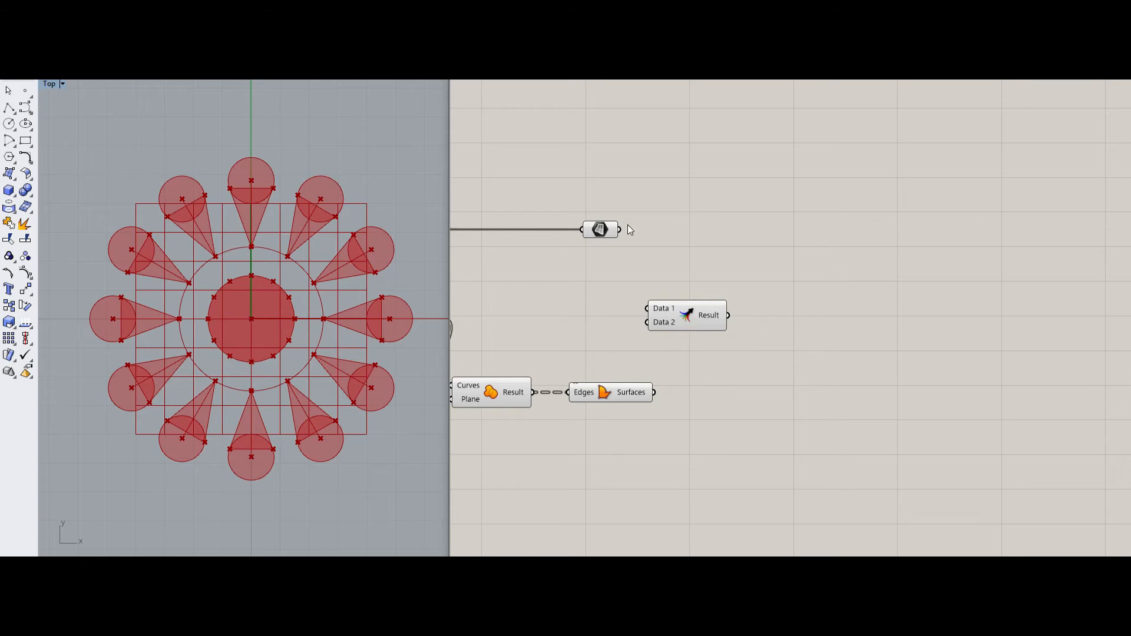
left_click_drag(619, 230, 654, 392)
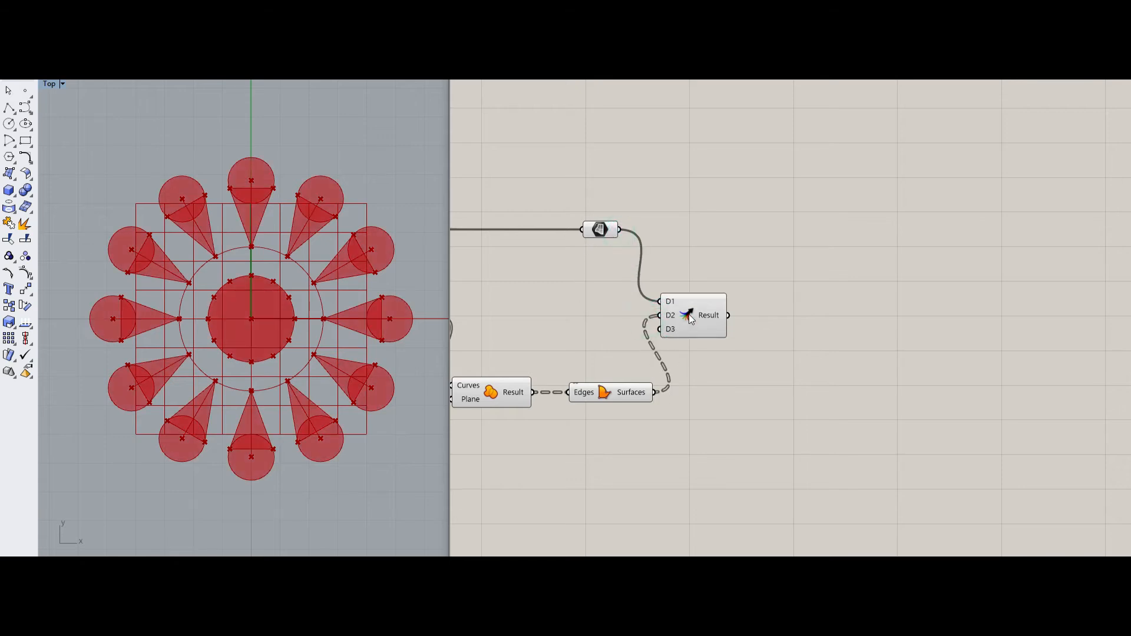
left_click_drag(690, 313, 730, 317)
left_click(727, 370)
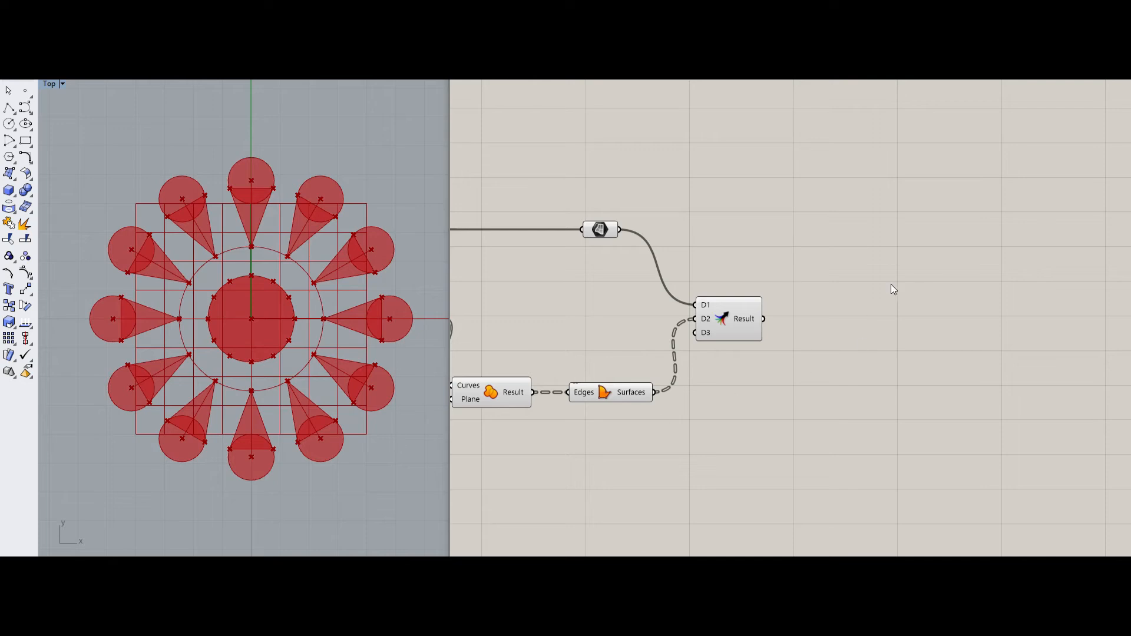
Step: Add a Group component and connect the Merge Result to its Objects input
double_click(818, 316)
type("group")
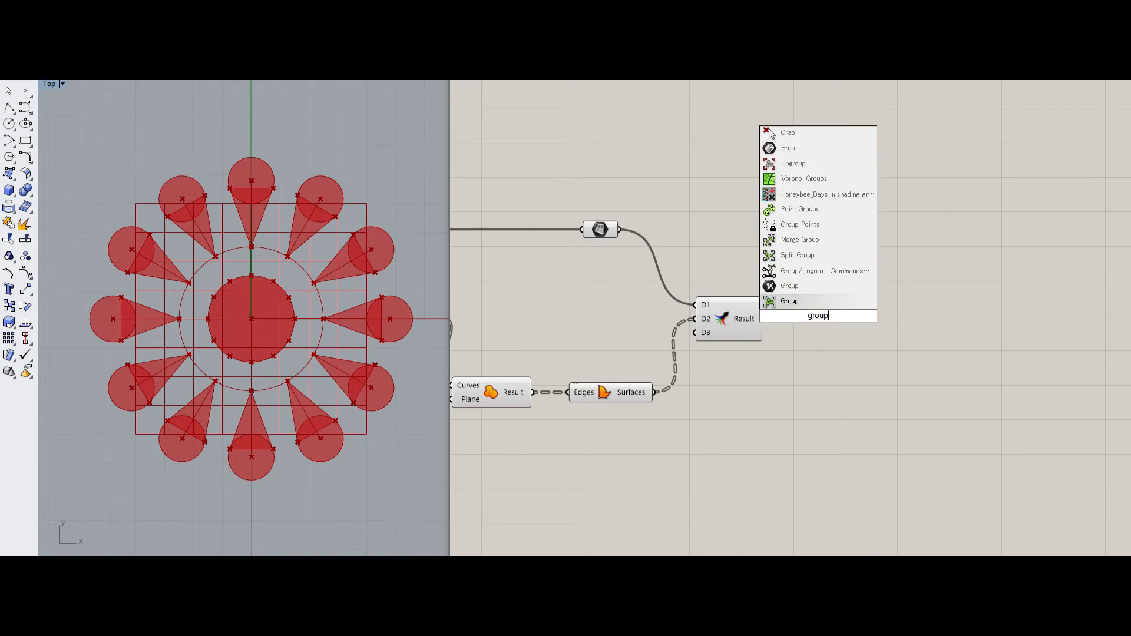
key("Return")
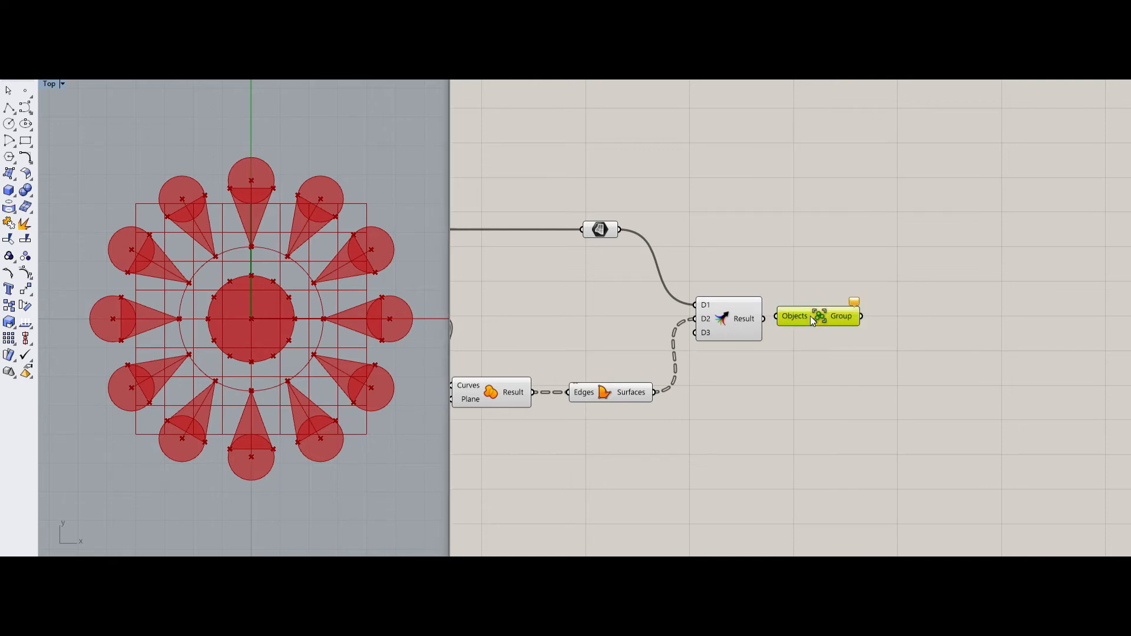
left_click_drag(766, 322, 810, 325)
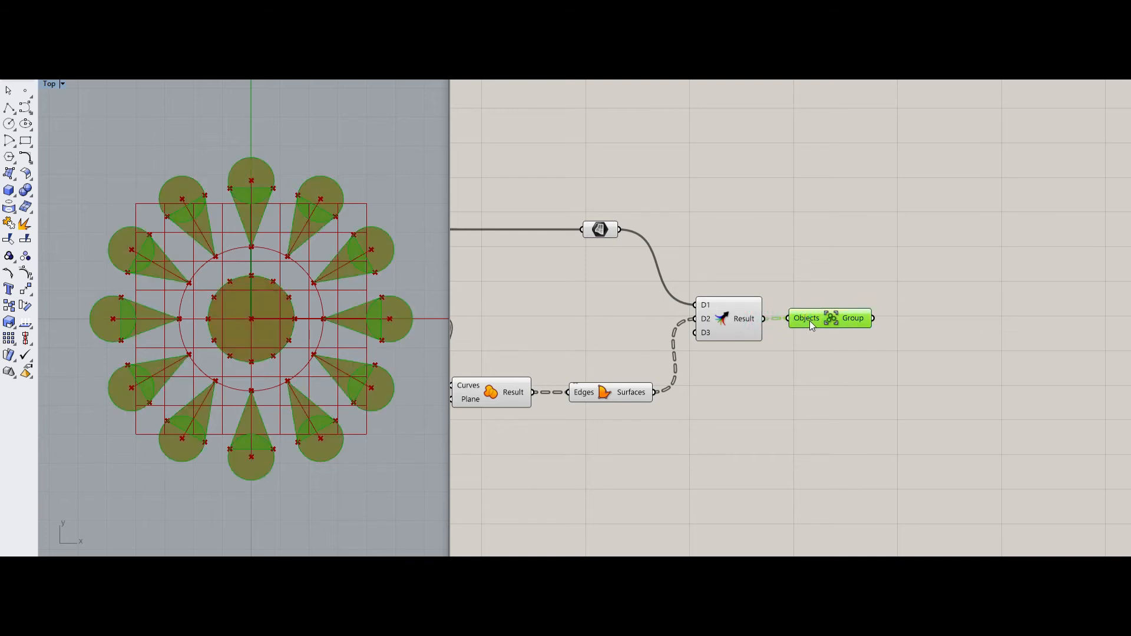
left_click(811, 369)
scroll(224, 409, "down", 2)
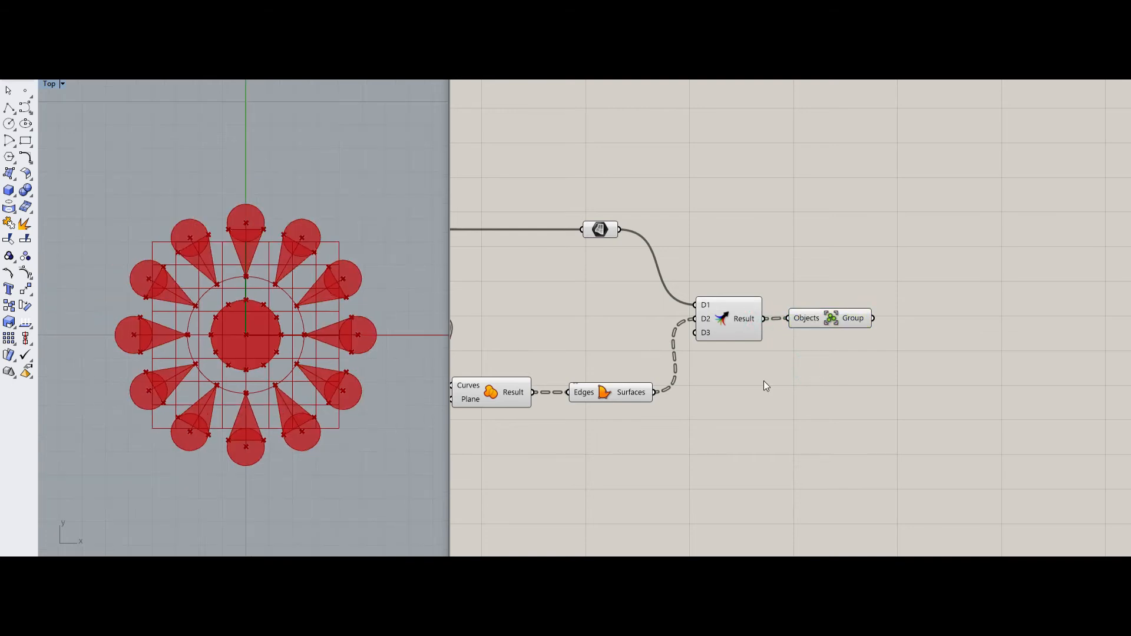
Step: Turn off the preview of the components upstream of the Group component
scroll(765, 383, "down", 3)
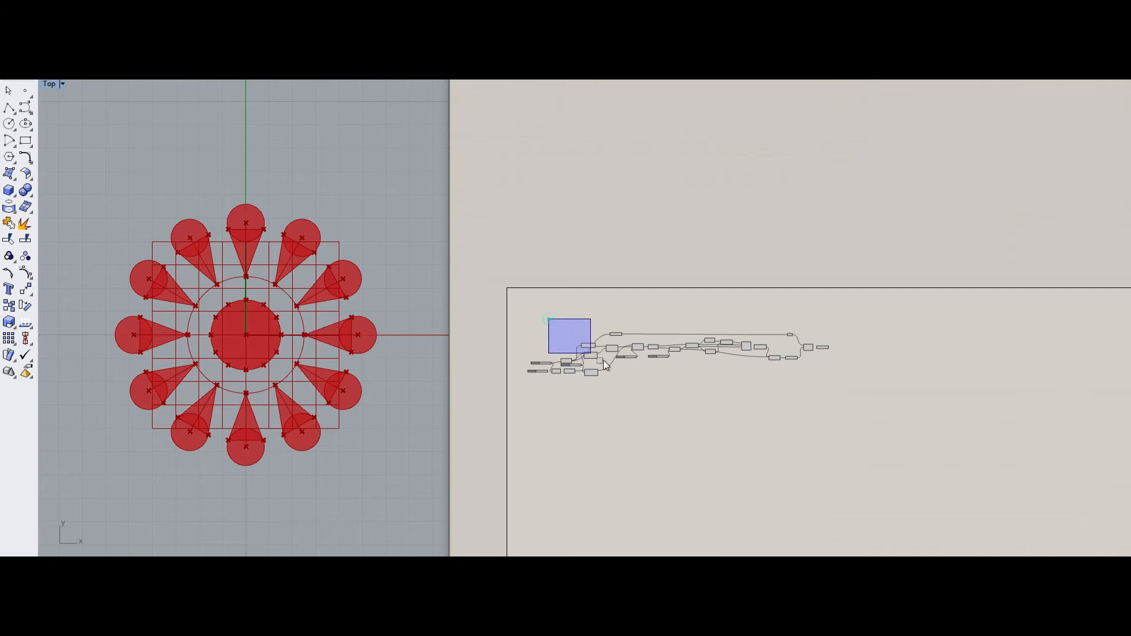
left_click_drag(603, 359, 813, 411)
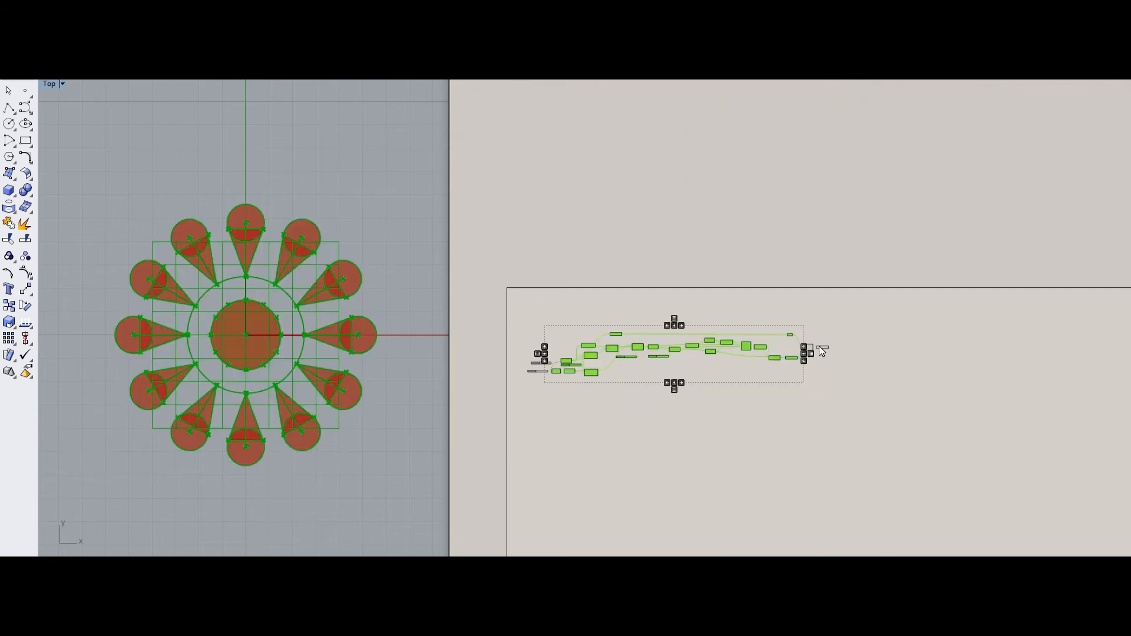
scroll(822, 351, "up", 5)
middle_click(755, 348)
left_click(799, 309)
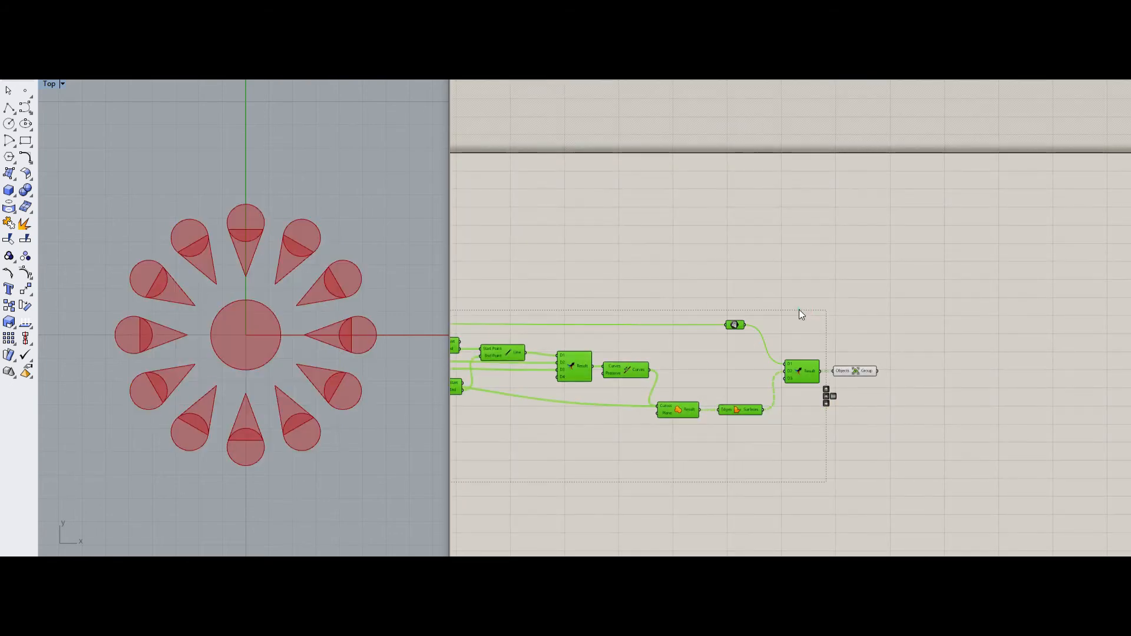
scroll(854, 371, "up", 4)
left_click(878, 377)
left_click(859, 440)
Step: Add a Move component beyond the Group component and connect the Group output to its Geometry input
right_click_drag(859, 440, 765, 417)
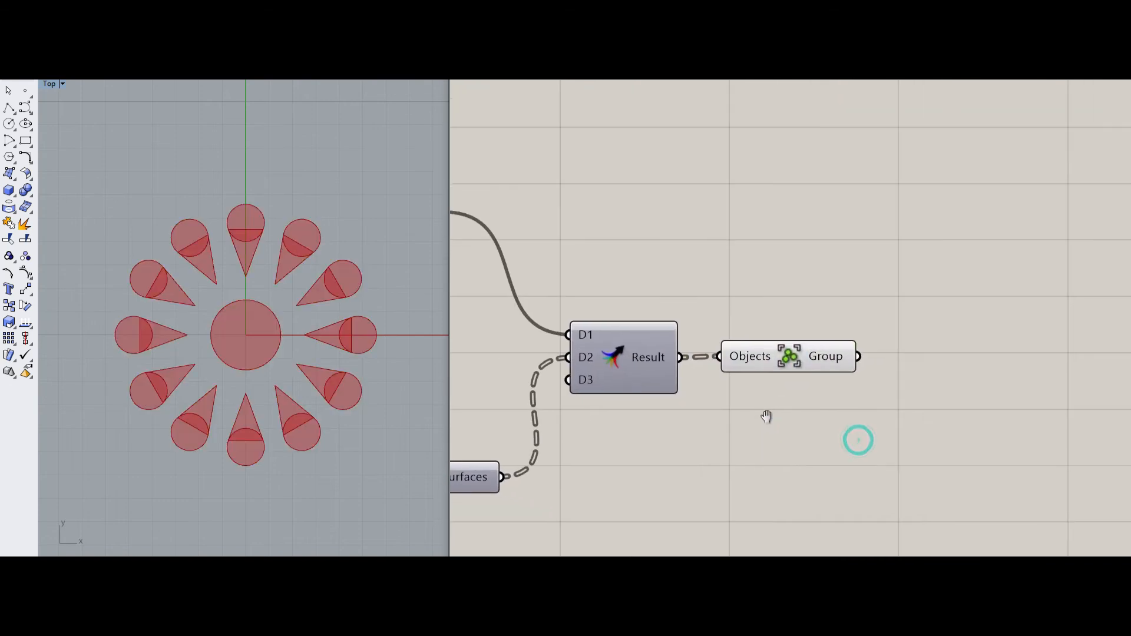
double_click(785, 395)
type("m")
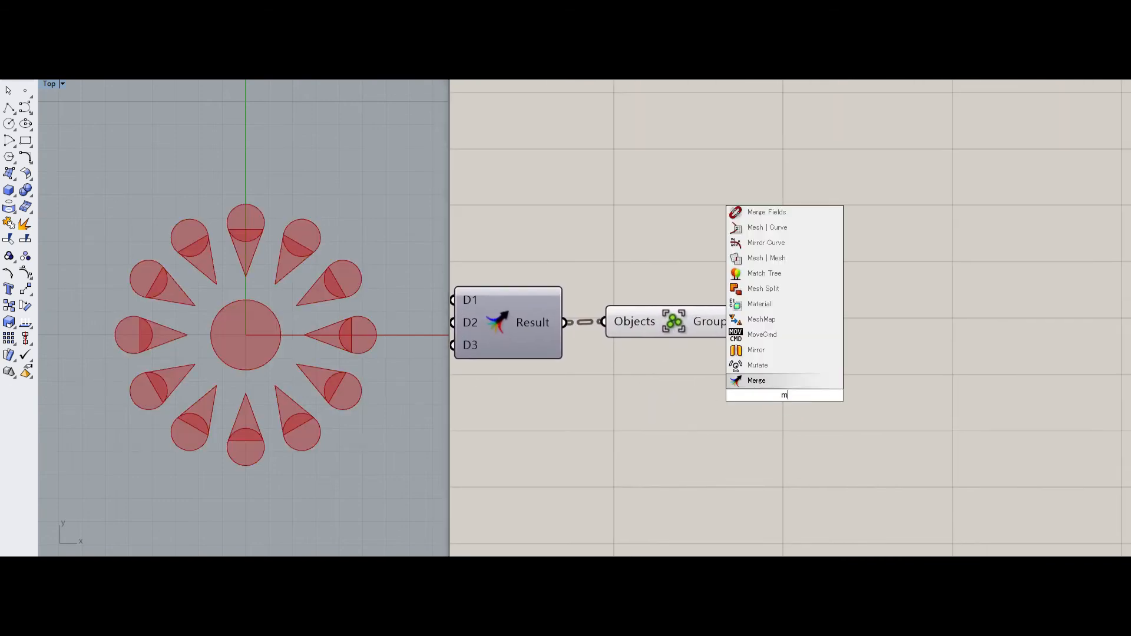
type("ove")
key("Return")
left_click_drag(784, 395, 917, 384)
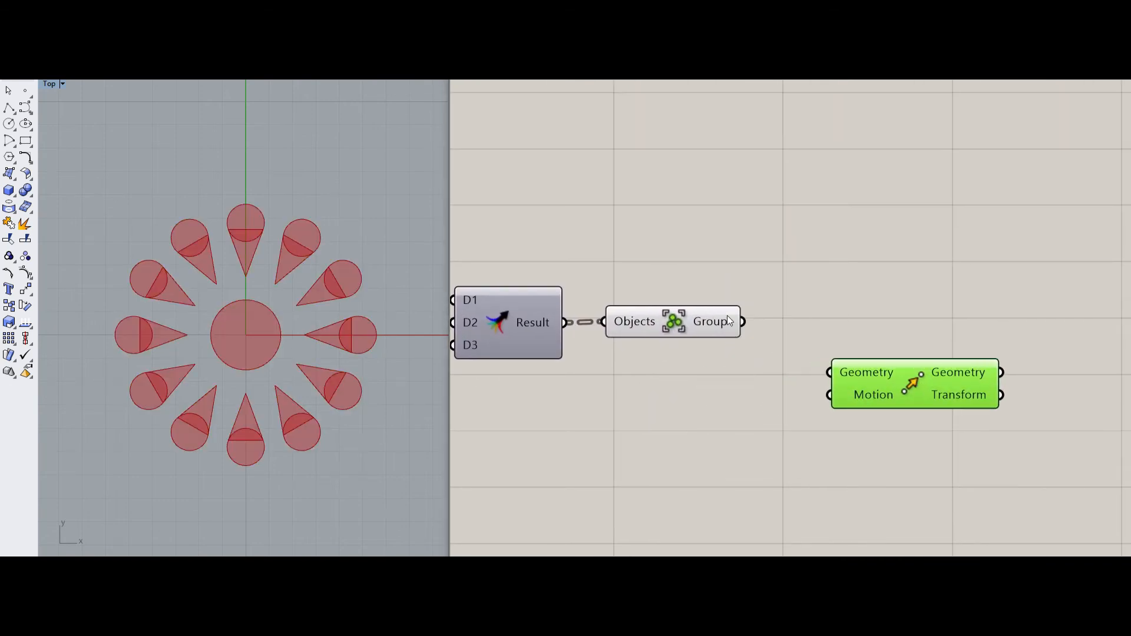
left_click_drag(790, 360, 830, 373)
left_click(710, 476)
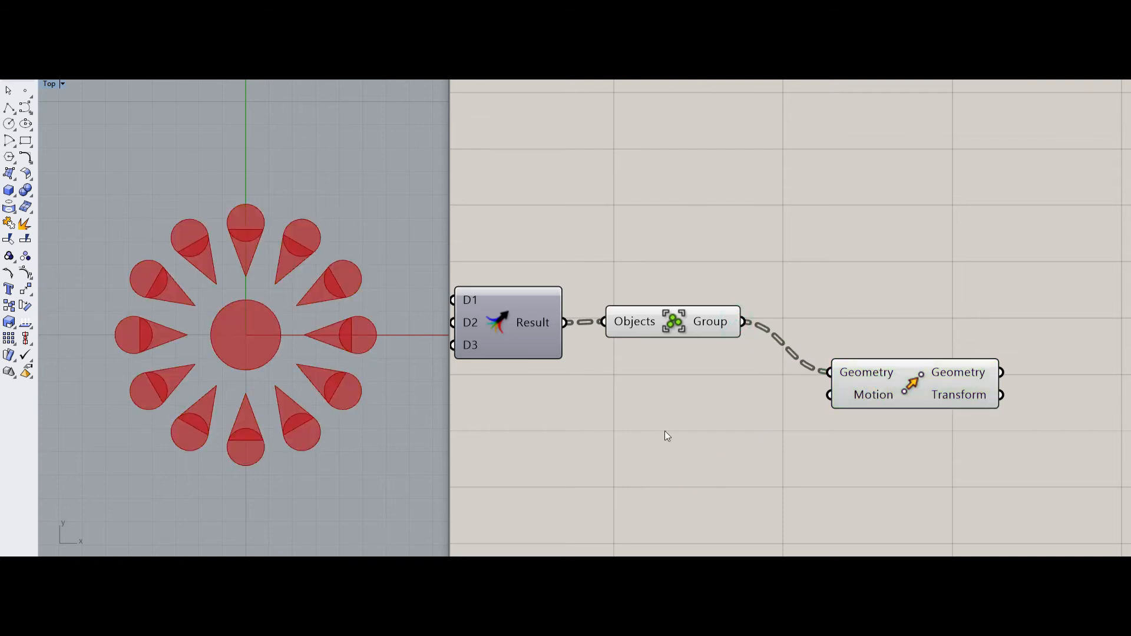
Step: Add a Rectangular grid component below the Merge and Group components
right_click_drag(665, 430, 772, 295)
double_click(711, 362)
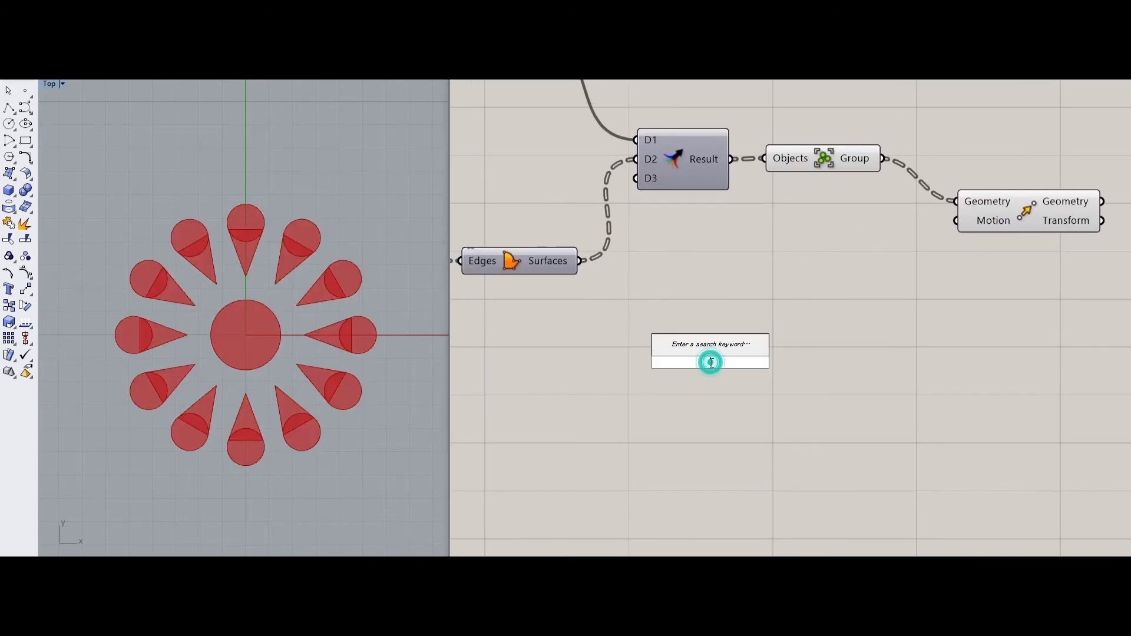
type("re")
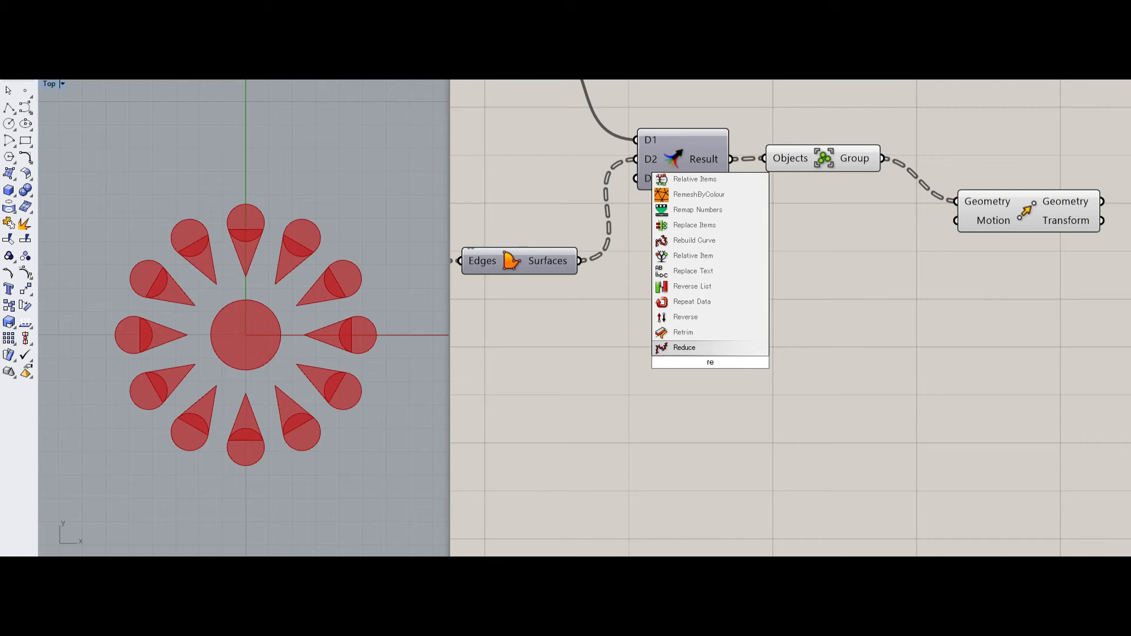
type("c")
key("Up")
key("Up")
key("Return")
left_click_drag(711, 362, 763, 445)
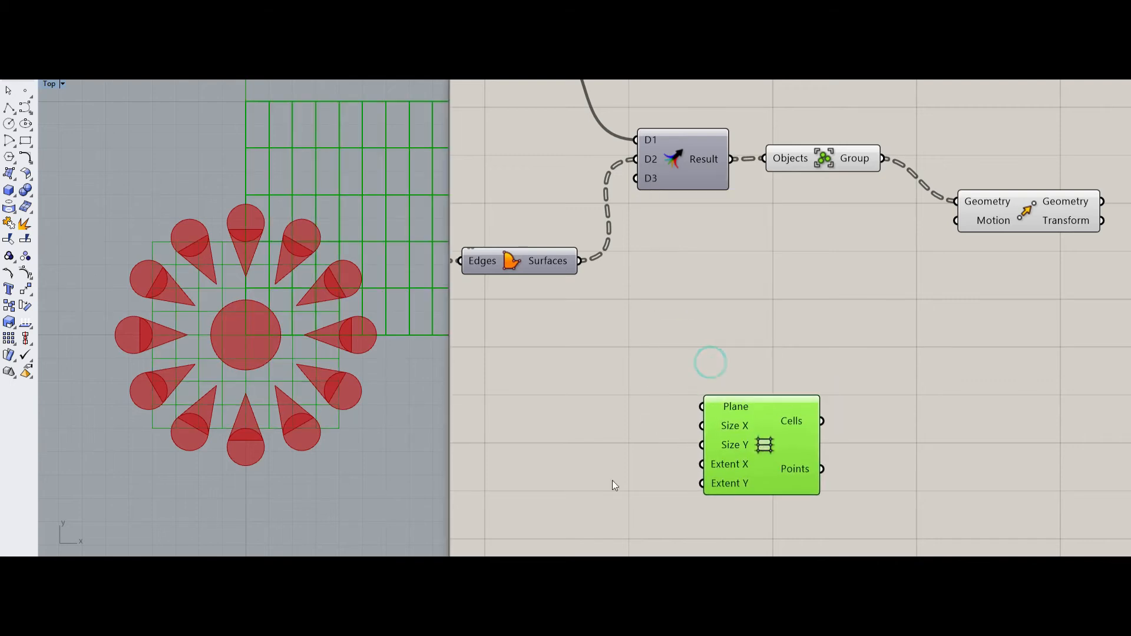
Step: Add two Number parameters, one feeding the grid's Size X and Size Y, the other feeding Extent X and Extent Y
right_click_drag(593, 463, 642, 387)
double_click(642, 378)
type("num")
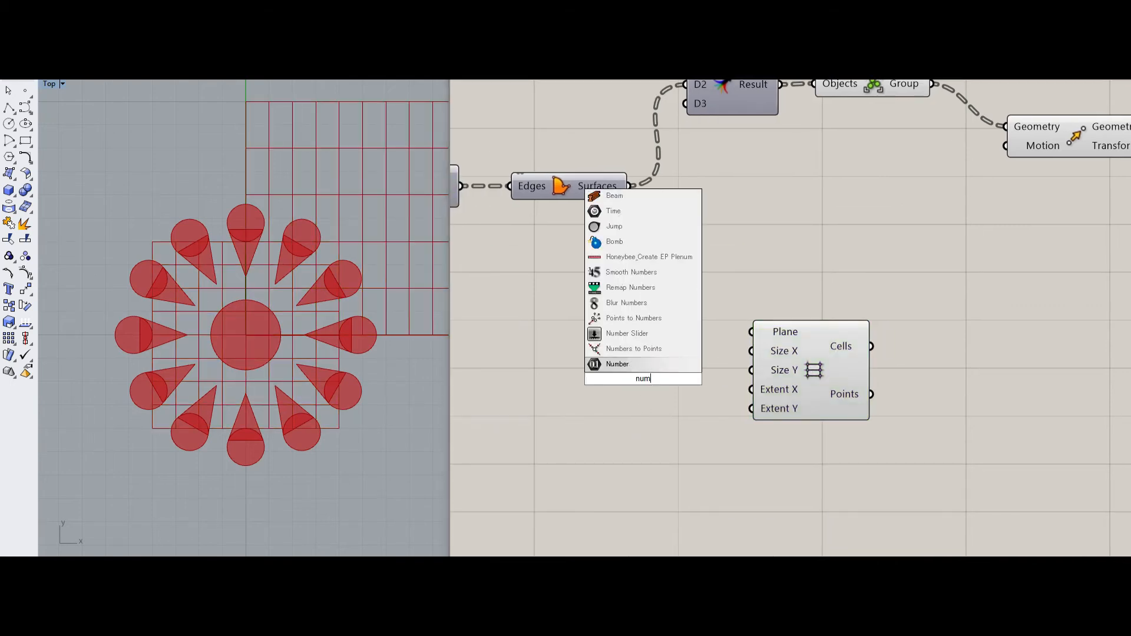
key("Return")
left_click_drag(646, 380, 686, 417)
key("ctrl+c")
key("ctrl+v")
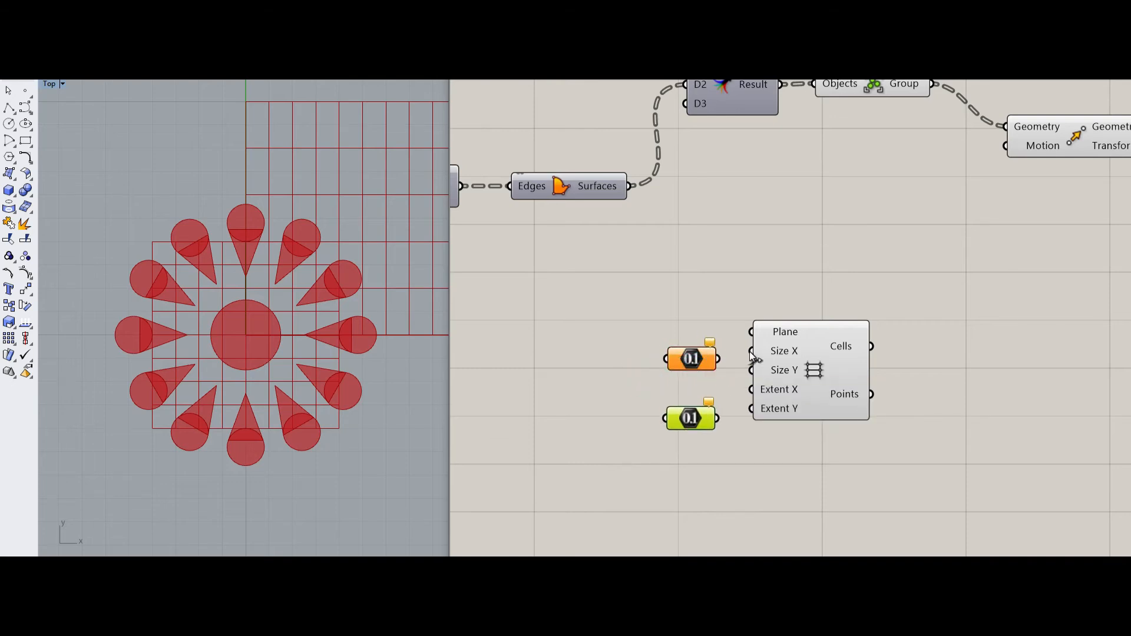
left_click_drag(752, 352, 718, 359)
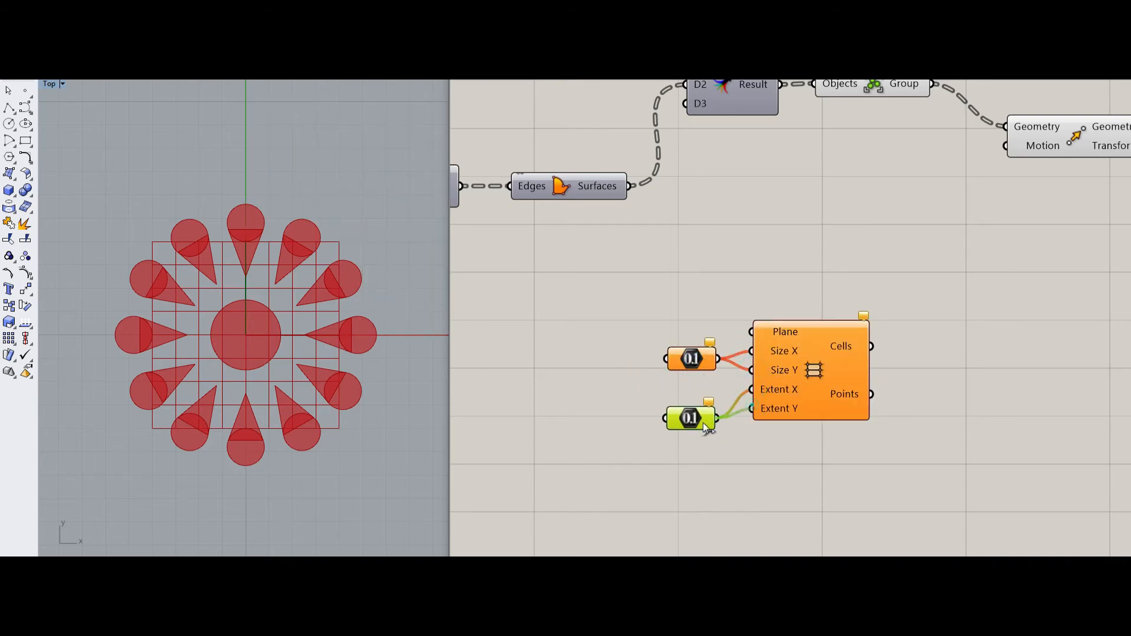
Step: Add a Number Slider set to 10 and connect it to the Number parameter driving the grid sizes
double_click(592, 379)
type("10")
key("Return")
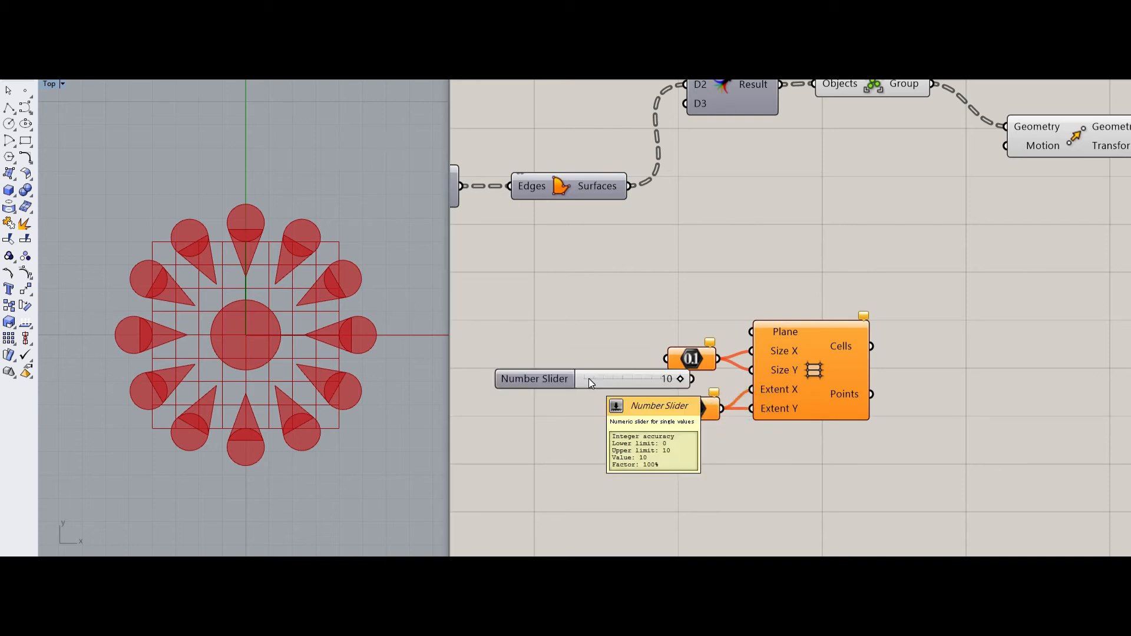
left_click_drag(590, 379, 522, 363)
left_click_drag(666, 359, 583, 411)
Step: Duplicate the size slider, set the copy to 1 and connect it to the Number parameter driving the grid extents
left_click(575, 360)
key("ctrl+c")
key("ctrl+v")
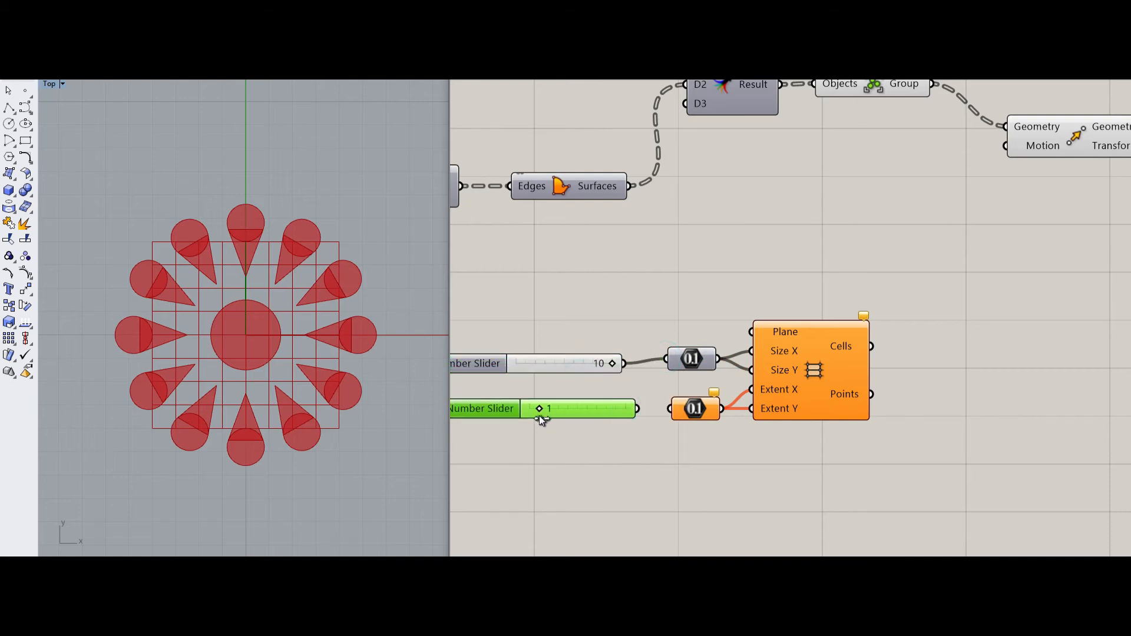
left_click_drag(650, 411, 670, 408)
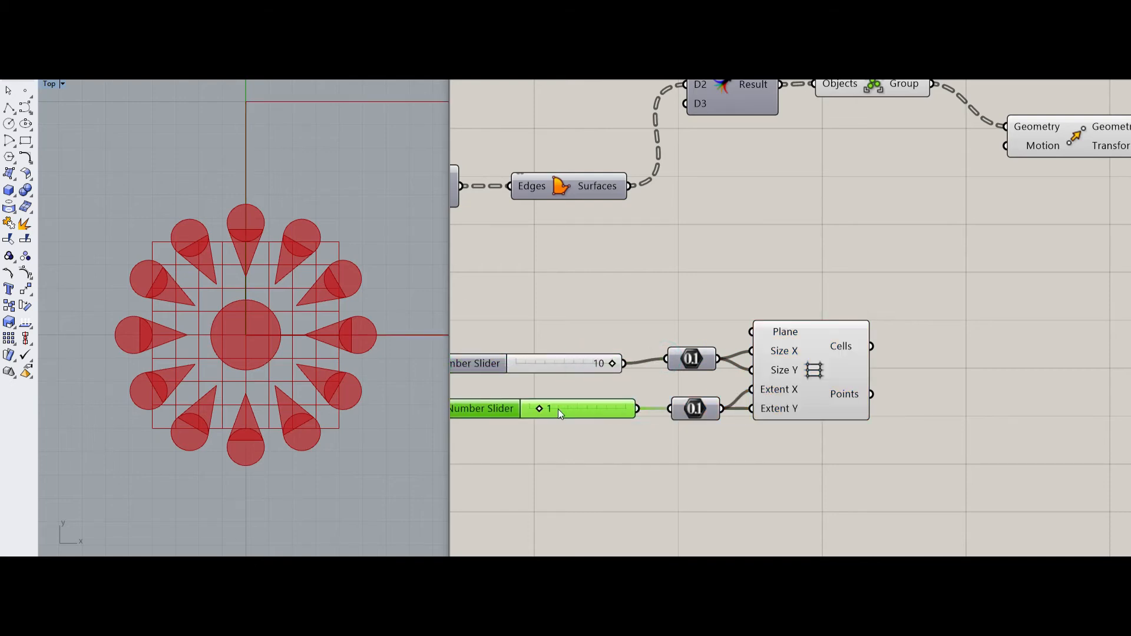
left_click(540, 409)
Step: Add an Area component beside the rectangular grid and connect the grid's Cells output to its Geometry input
right_click_drag(748, 367, 566, 392)
left_click(658, 378)
double_click(751, 352)
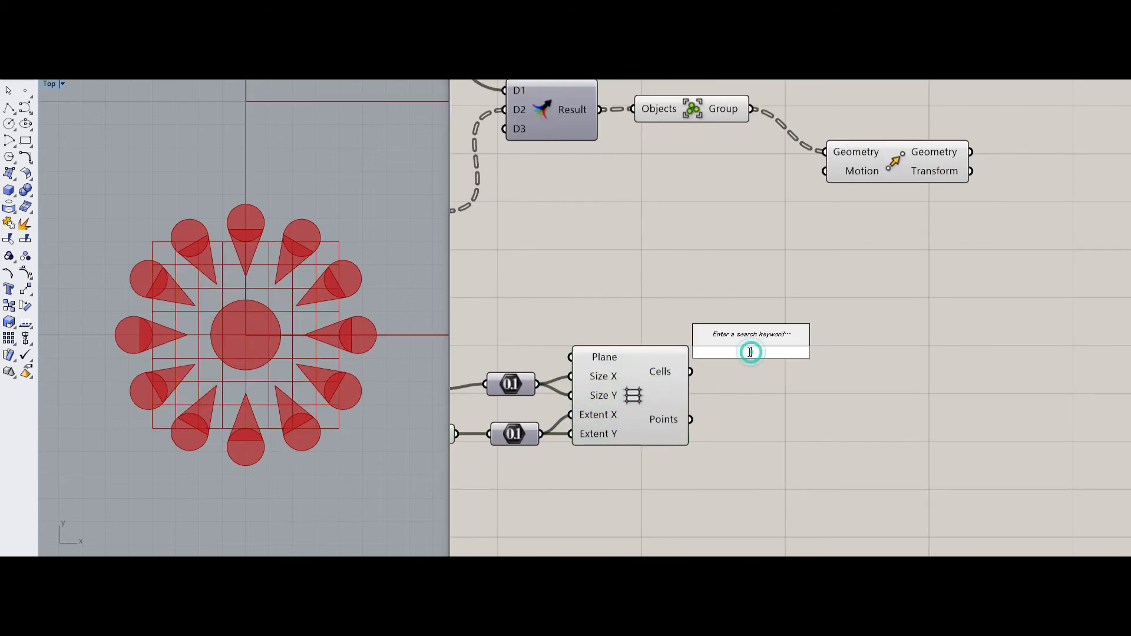
type("are")
key("Return")
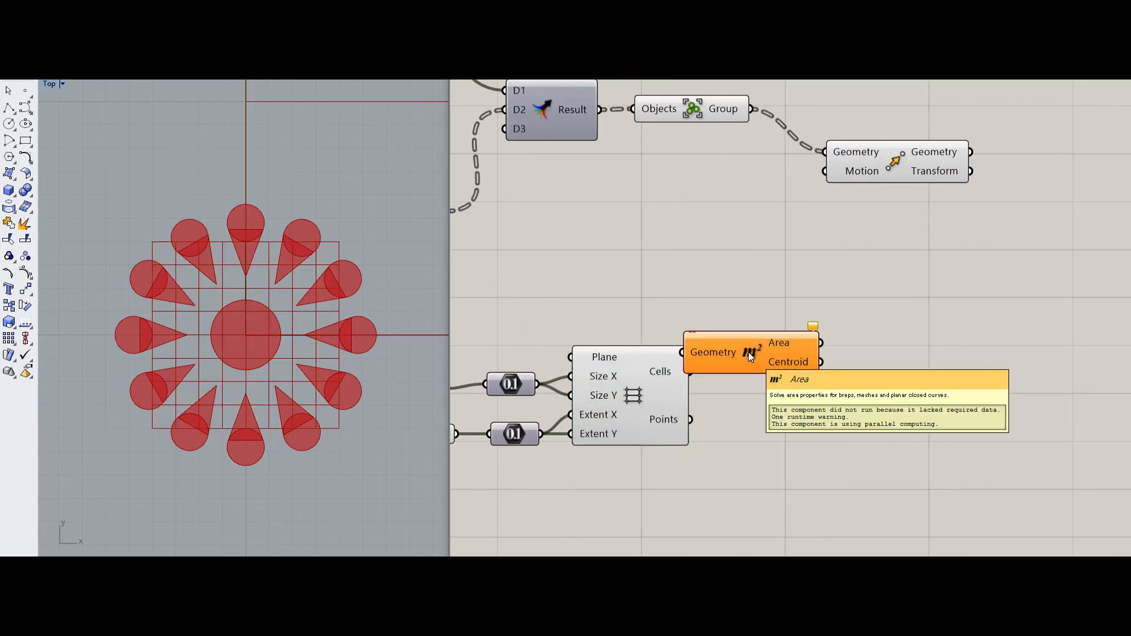
left_click(766, 353)
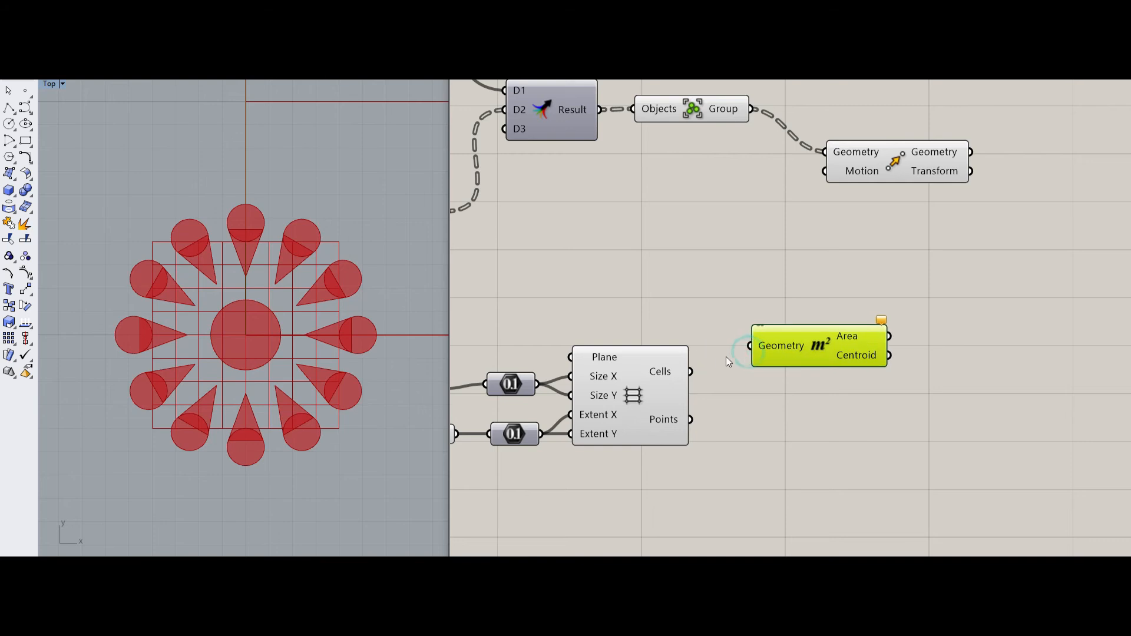
Step: Flatten the Area component's Centroid output and connect it to the Move component's Motion input
right_click(870, 357)
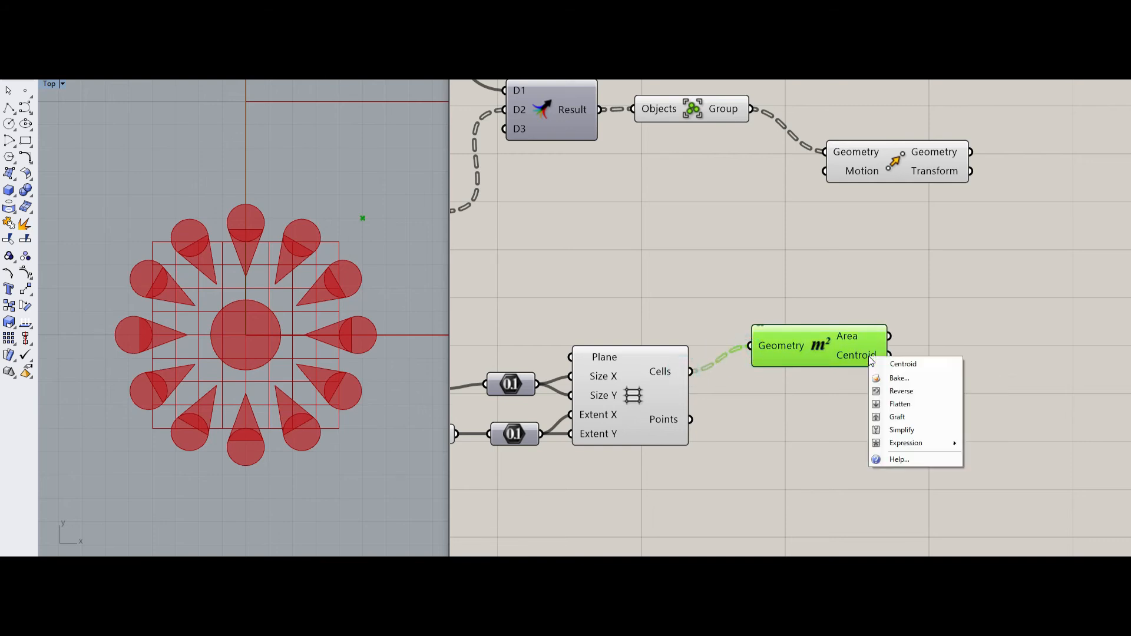
left_click(903, 407)
right_click_drag(975, 317, 776, 379)
left_click_drag(682, 231, 715, 416)
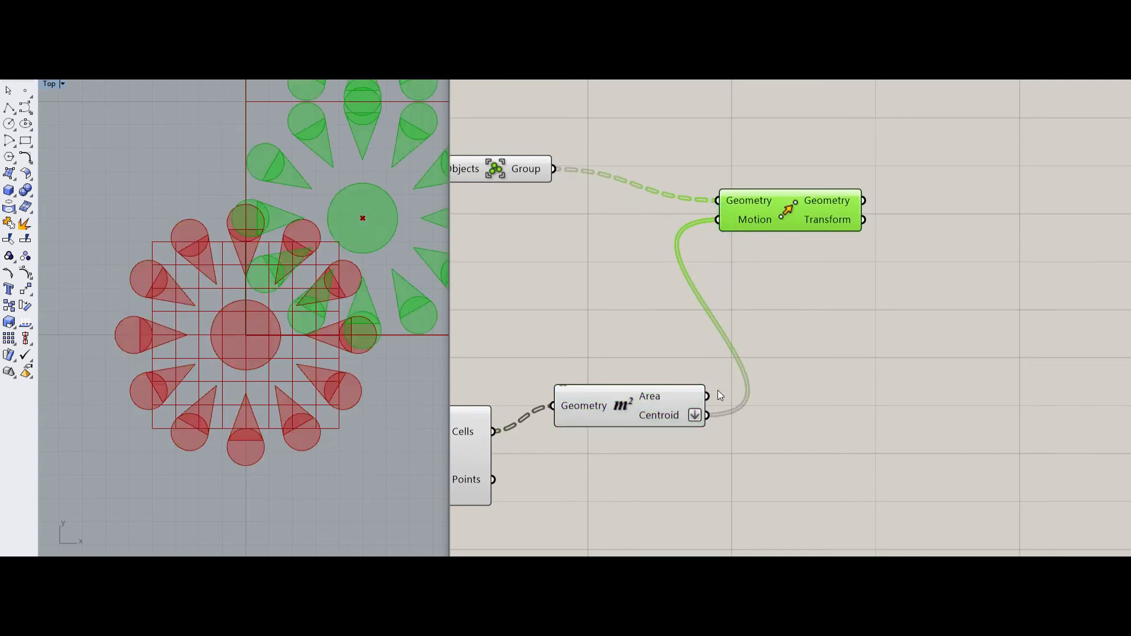
Step: Set the grid extent slider to 3
scroll(323, 245, "down", 6)
scroll(358, 224, "up", 4)
right_click_drag(570, 318, 795, 228)
right_click_drag(718, 303, 858, 274)
left_click_drag(539, 376, 553, 377)
right_click_drag(361, 356, 277, 412)
scroll(318, 285, "up", 2)
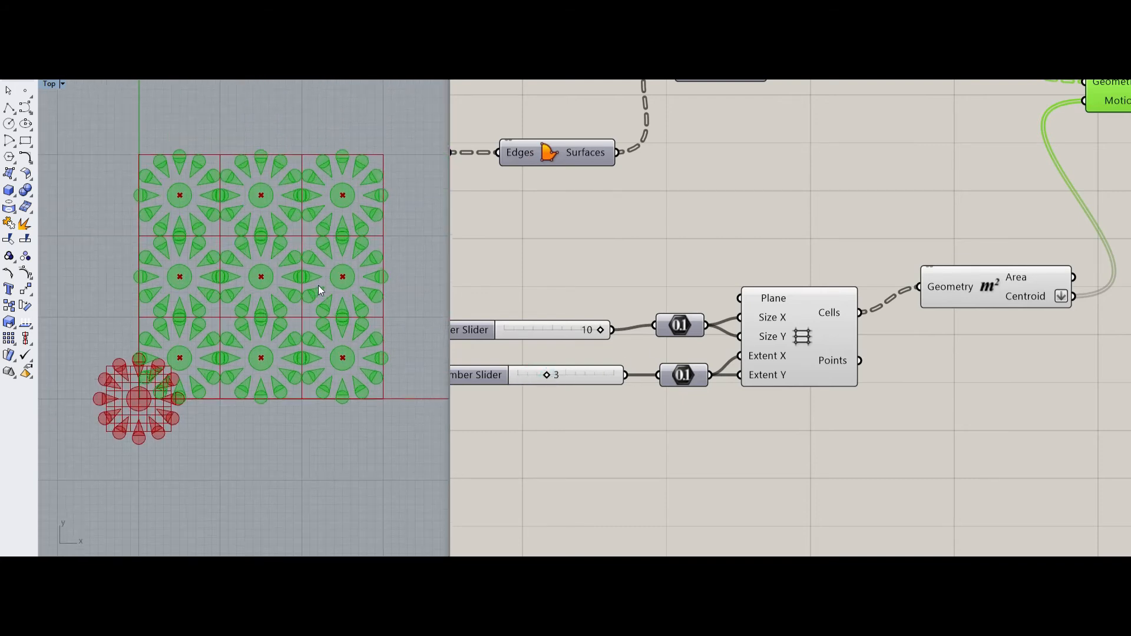
right_click_drag(319, 285, 319, 330)
left_click(569, 215)
Step: Add a Custom Preview component and connect the Move component's Geometry output to its Geometry input
scroll(653, 252, "down", 3)
scroll(894, 167, "up", 4)
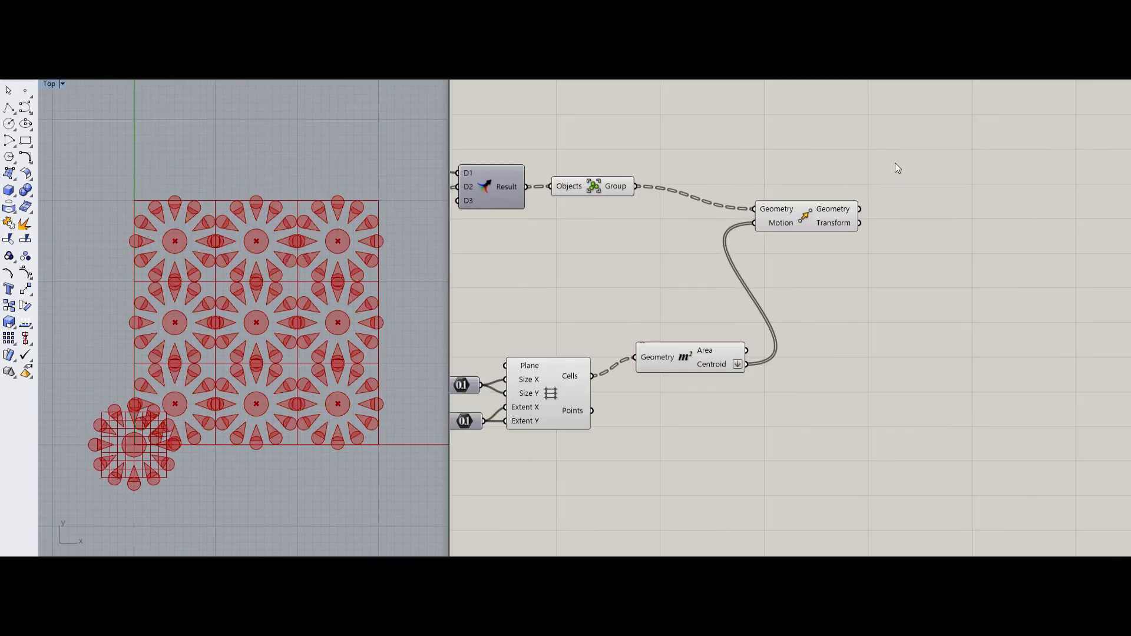
double_click(867, 278)
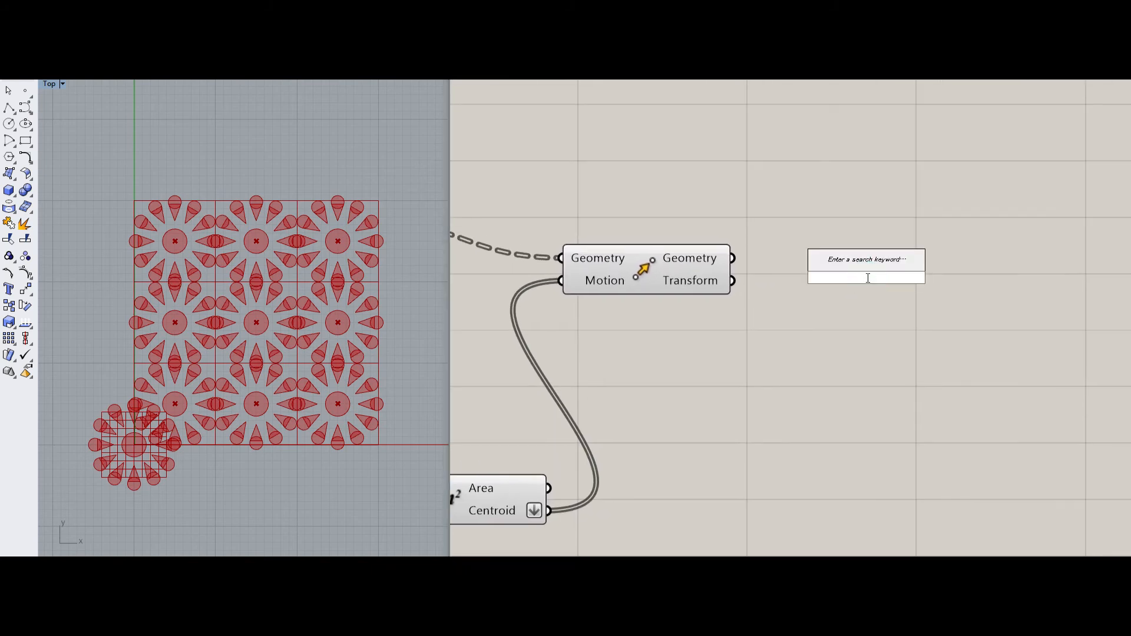
type("pre")
key("Up")
key("Up")
key("Return")
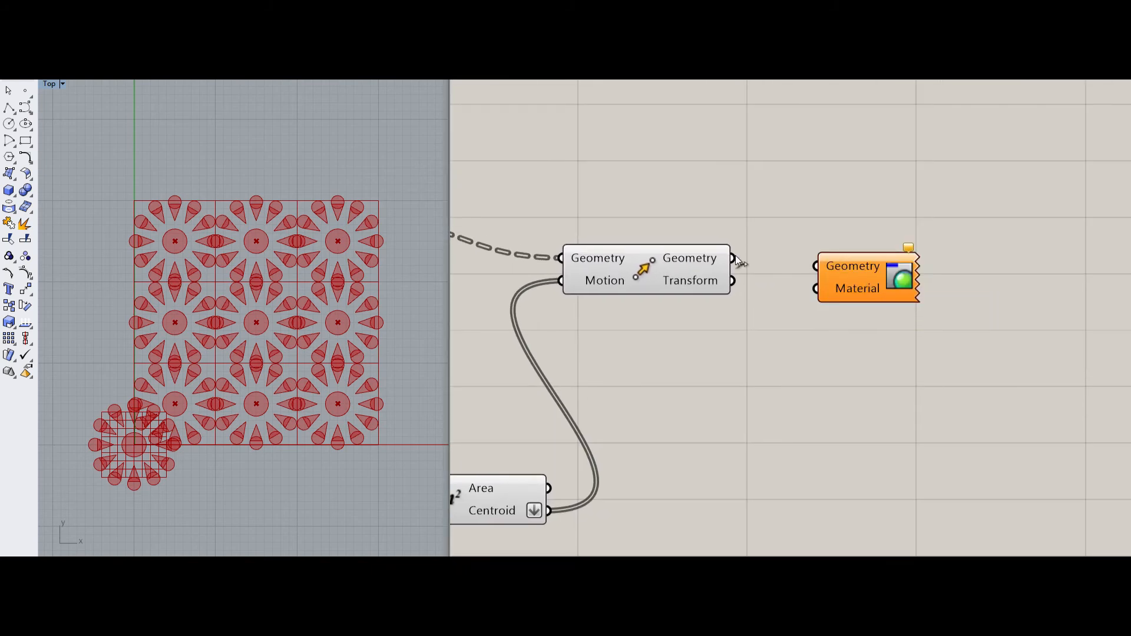
left_click_drag(825, 271, 826, 271)
Step: Add a Colour Swatch below the Custom Preview component and connect it to the Material input
double_click(787, 345)
type("col")
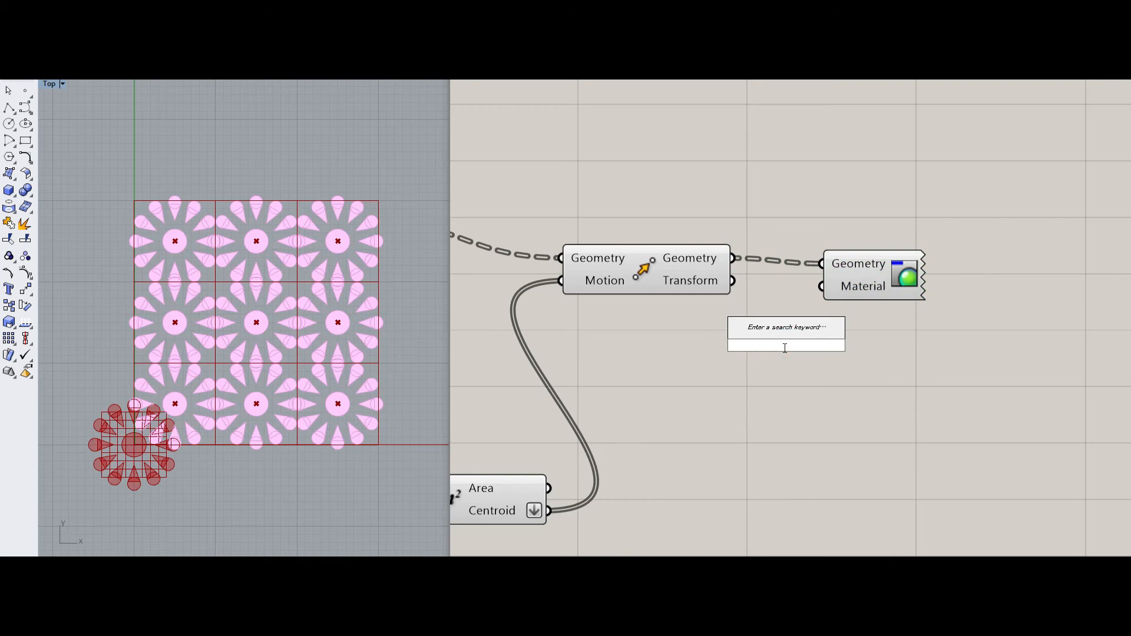
type("our")
key("Up")
key("Up")
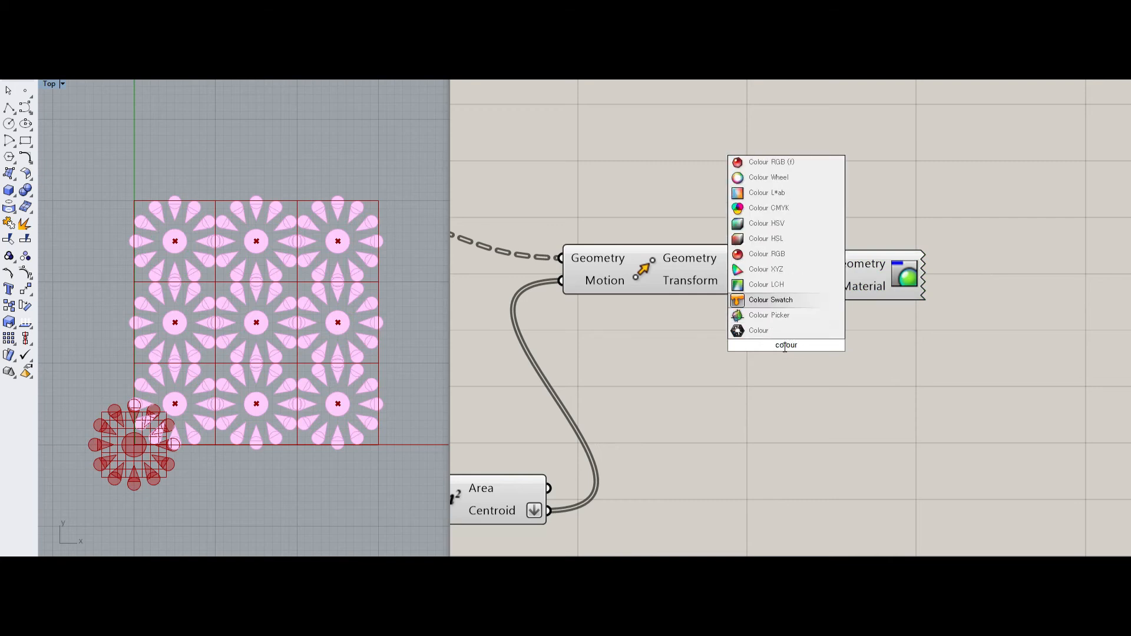
key("Return")
left_click_drag(786, 350, 734, 357)
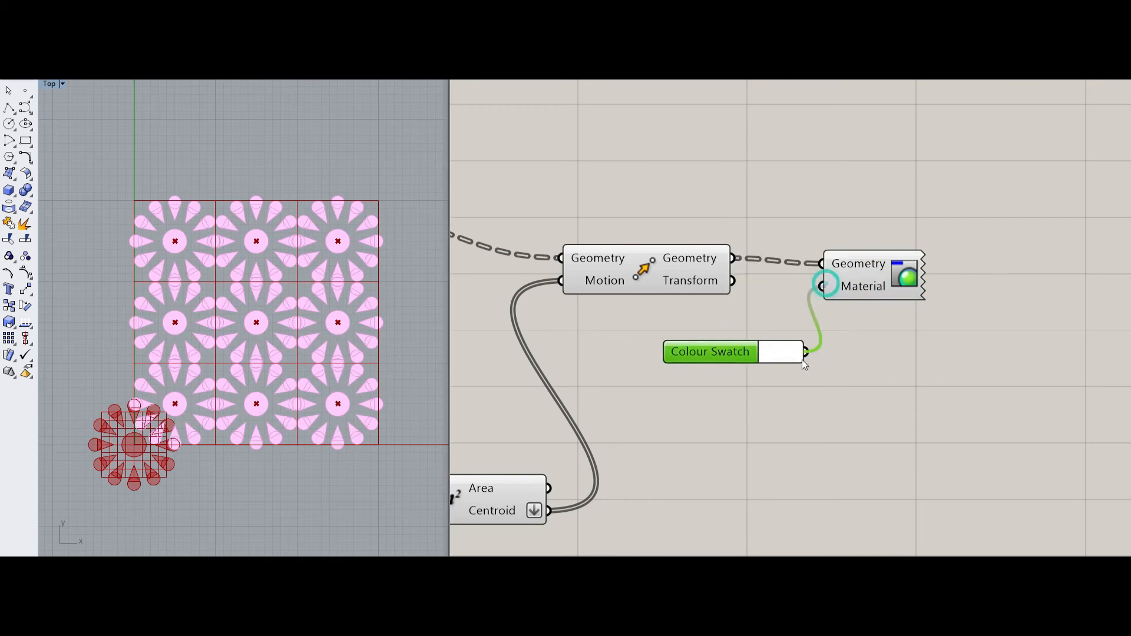
left_click_drag(802, 360, 803, 360)
Step: Change the Colour Swatch to bright blue with hue 200°, saturation 100 and value 100
left_click(786, 352)
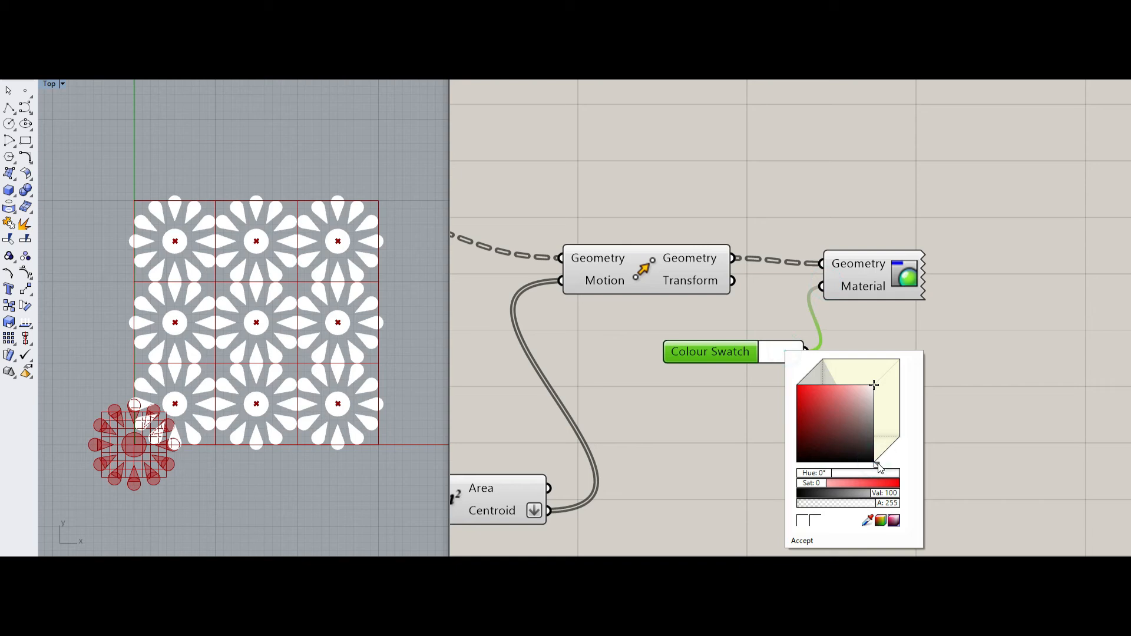
left_click_drag(878, 466, 891, 442)
left_click(888, 370)
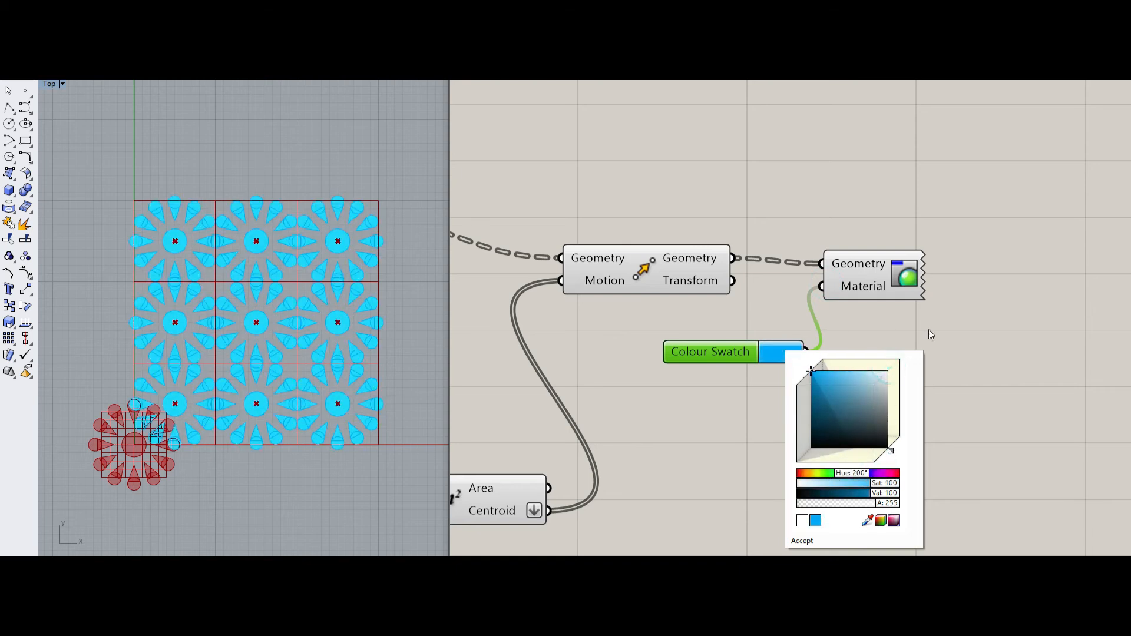
left_click(936, 327)
scroll(499, 299, "down", 5)
right_click_drag(508, 309, 882, 266)
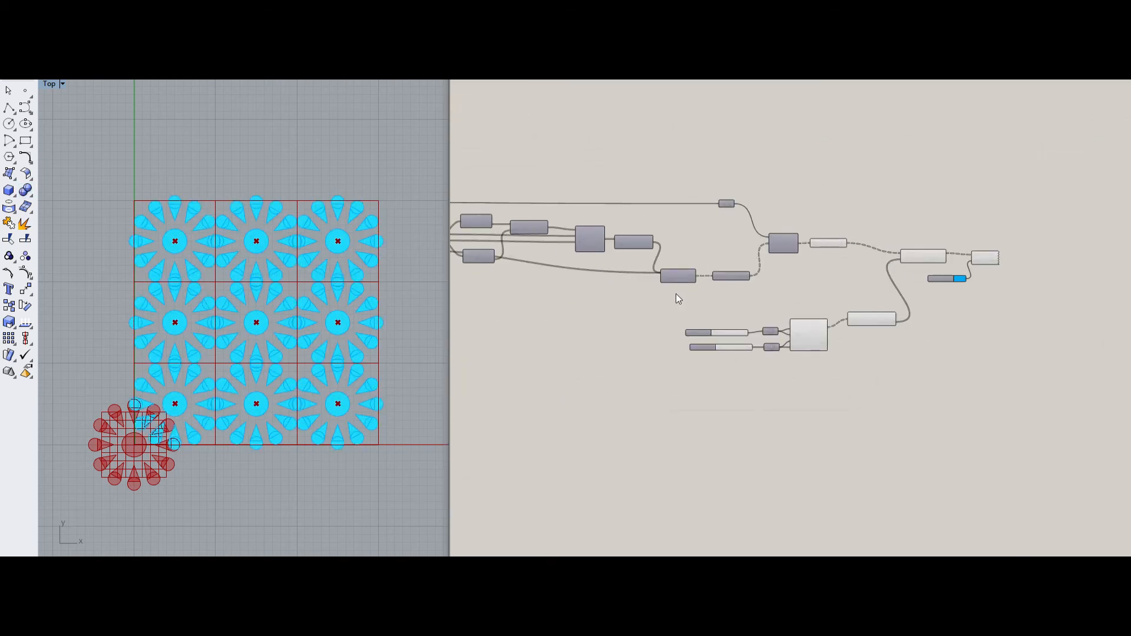
Step: Set the radius slider of the petal tip circles to 0.5
right_click_drag(575, 301, 928, 324)
right_click_drag(615, 284, 615, 284)
scroll(615, 284, "up", 5)
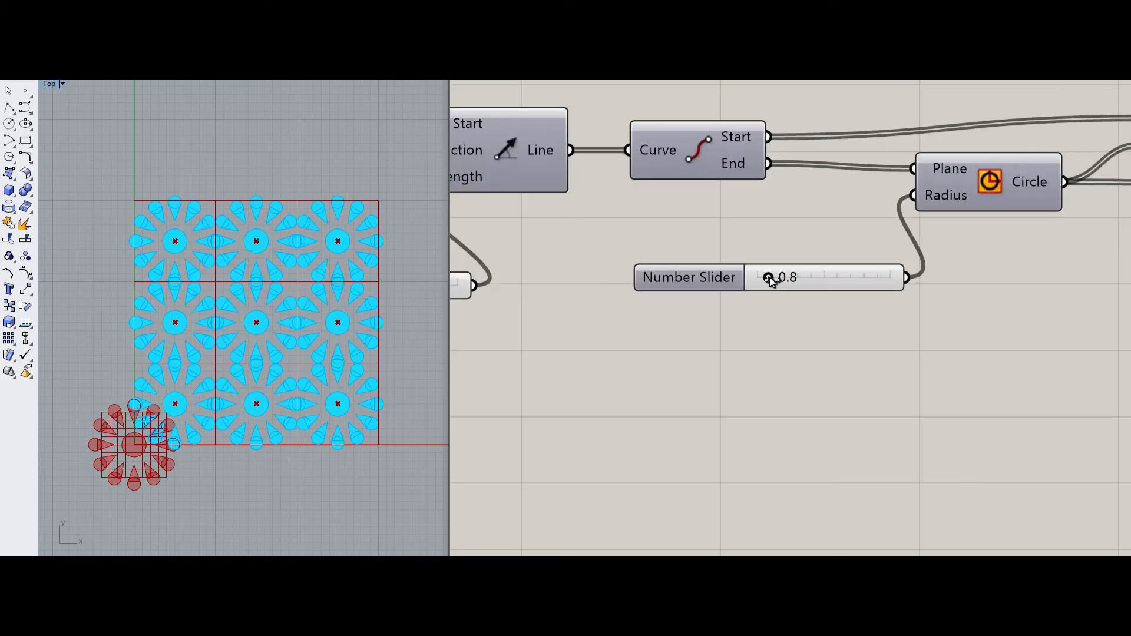
left_click_drag(770, 277, 765, 282)
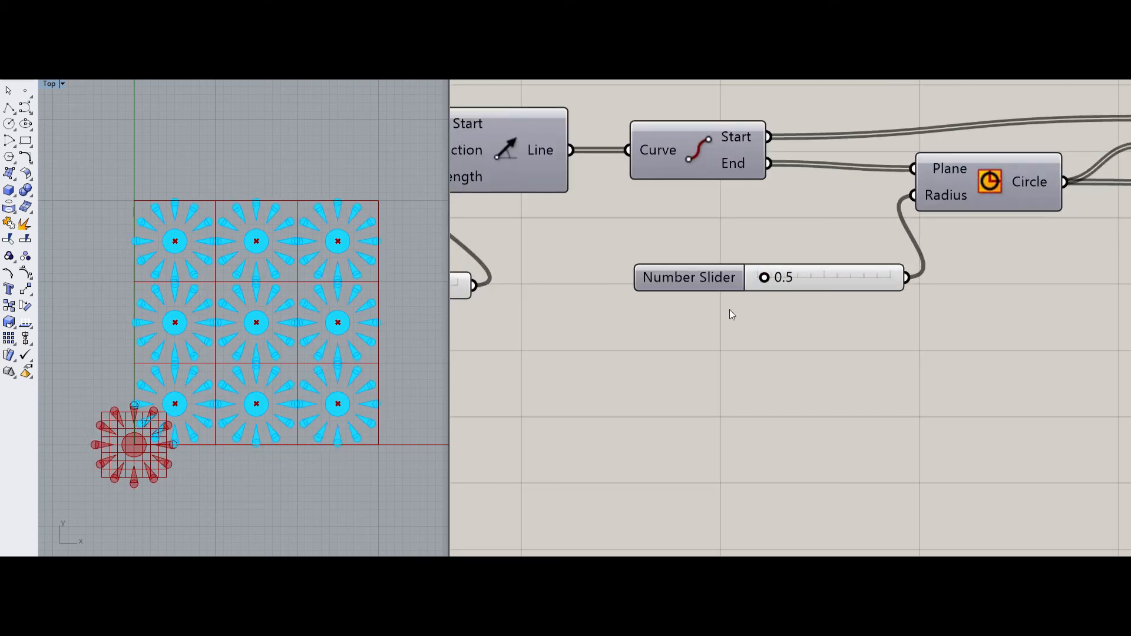
Step: Set the slider feeding the petal line's Length input to 1.4
right_click_drag(730, 310, 854, 309)
scroll(854, 308, "down", 2)
left_click_drag(681, 293, 676, 295)
Step: Set the radius slider of the flower's central circle to 1.2
right_click_drag(670, 353, 855, 328)
scroll(736, 348, "down", 3)
scroll(597, 352, "up", 3)
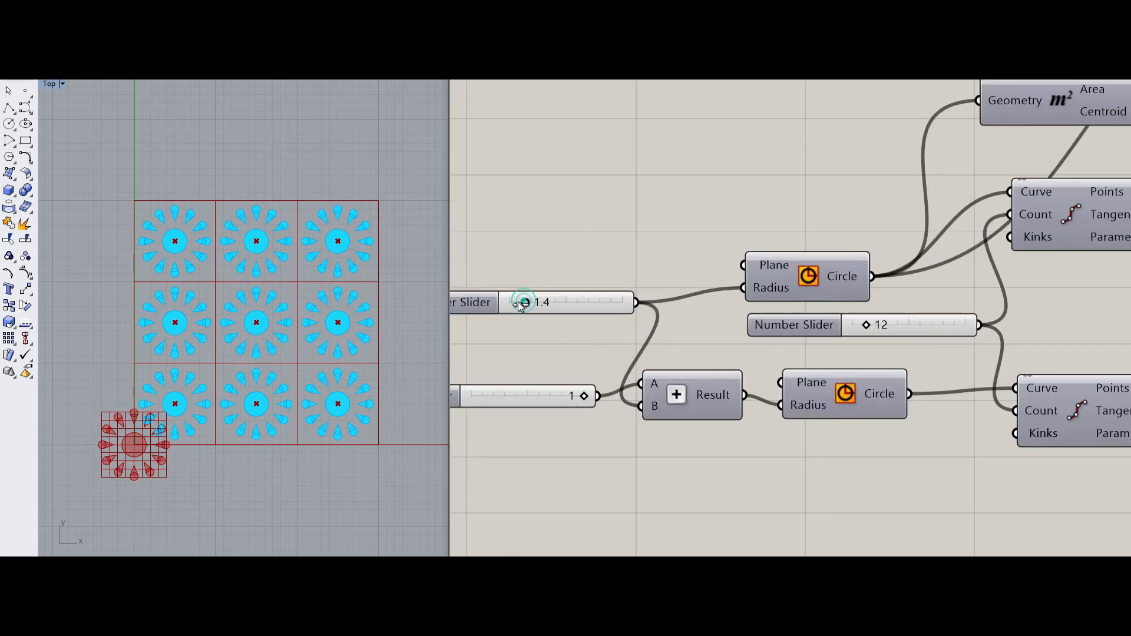
left_click_drag(521, 306, 526, 307)
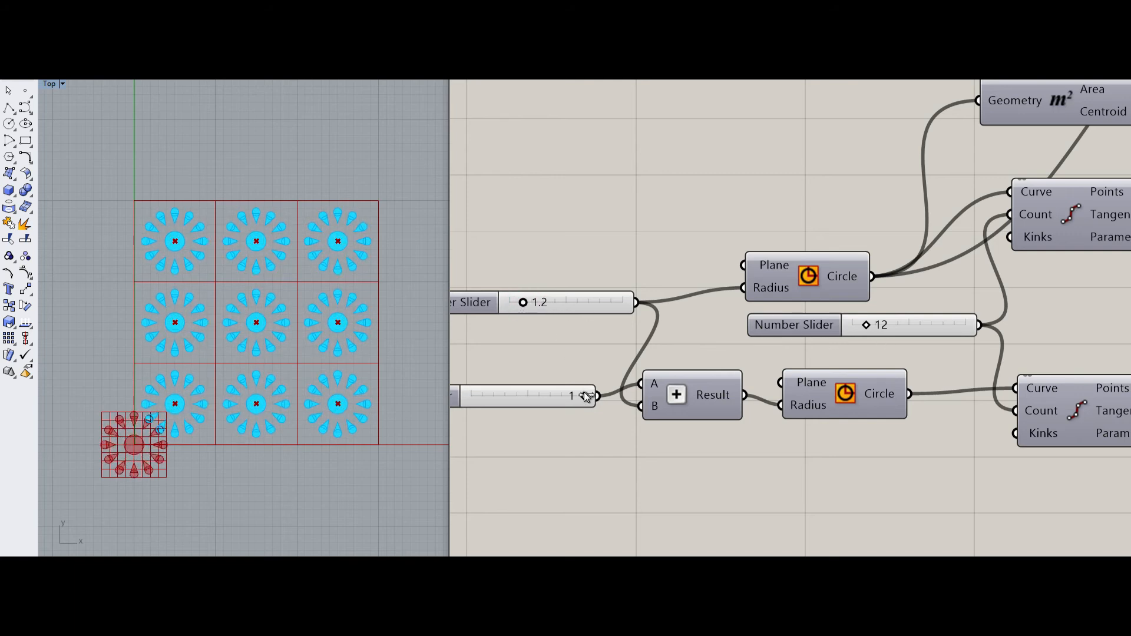
Step: Add a decimal Number Slider with value 1.5 below the slider that feeds the Addition component
right_click_drag(561, 362, 663, 322)
double_click(617, 374)
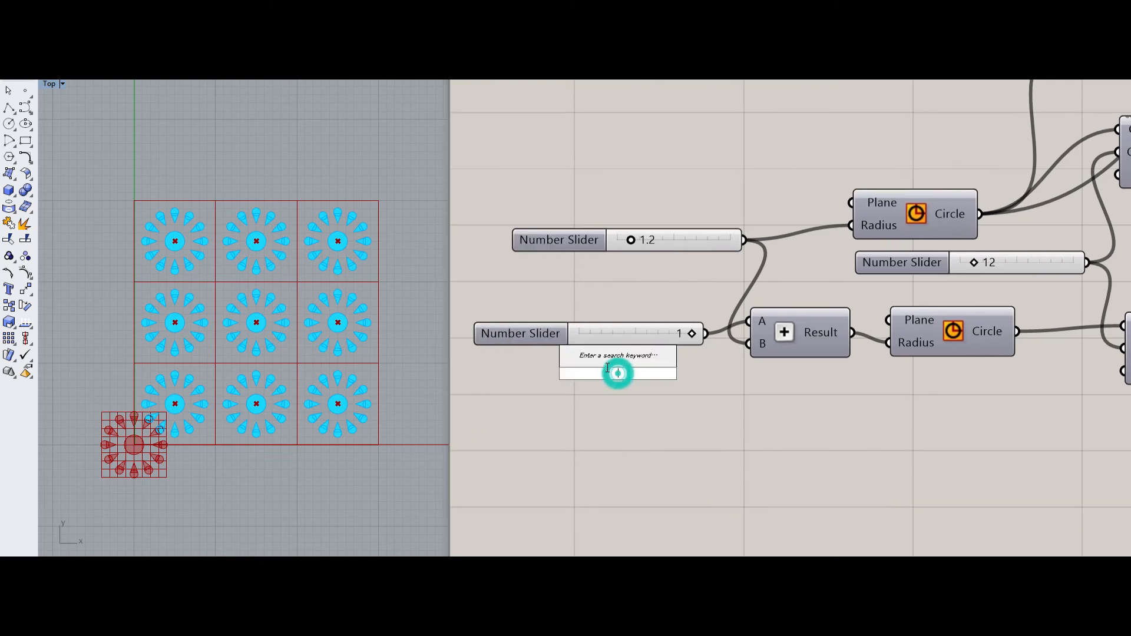
type("1.5")
key("Return")
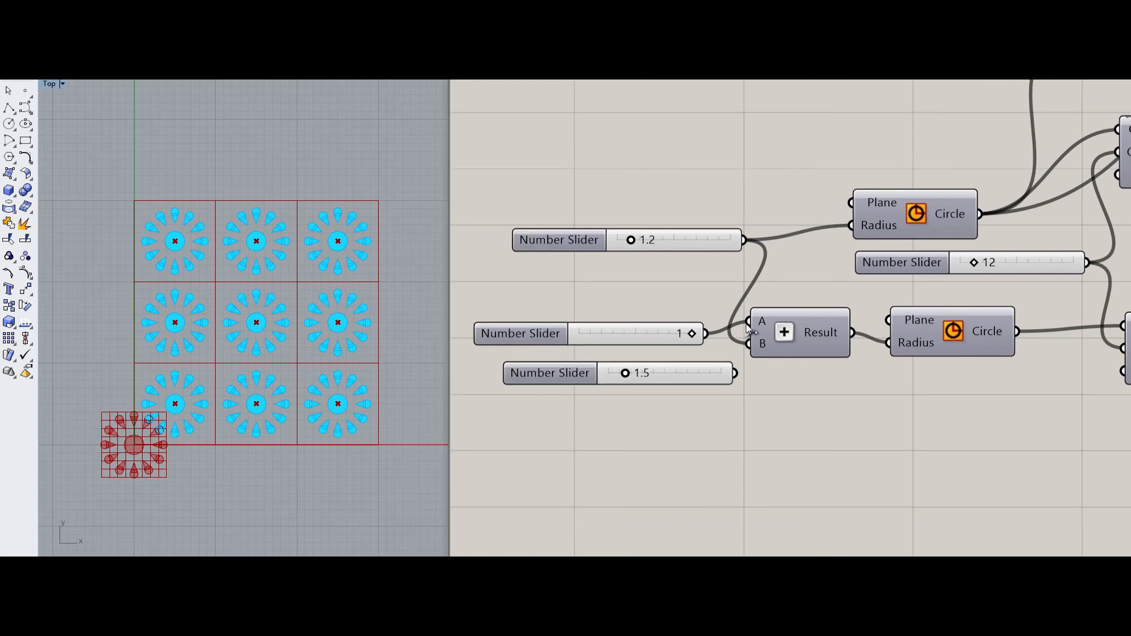
Step: Replace the old slider on the Addition component's A input with the new one, and lower the new slider's value
left_click_drag(748, 344, 735, 373)
left_click(644, 337)
key("Delete")
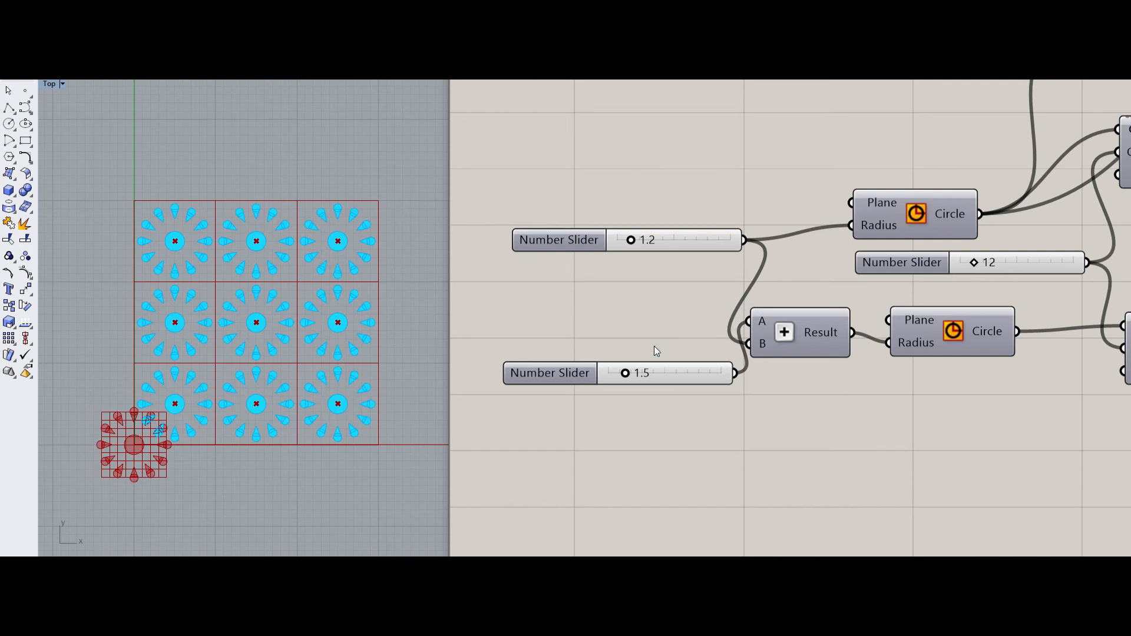
left_click_drag(626, 377, 667, 320)
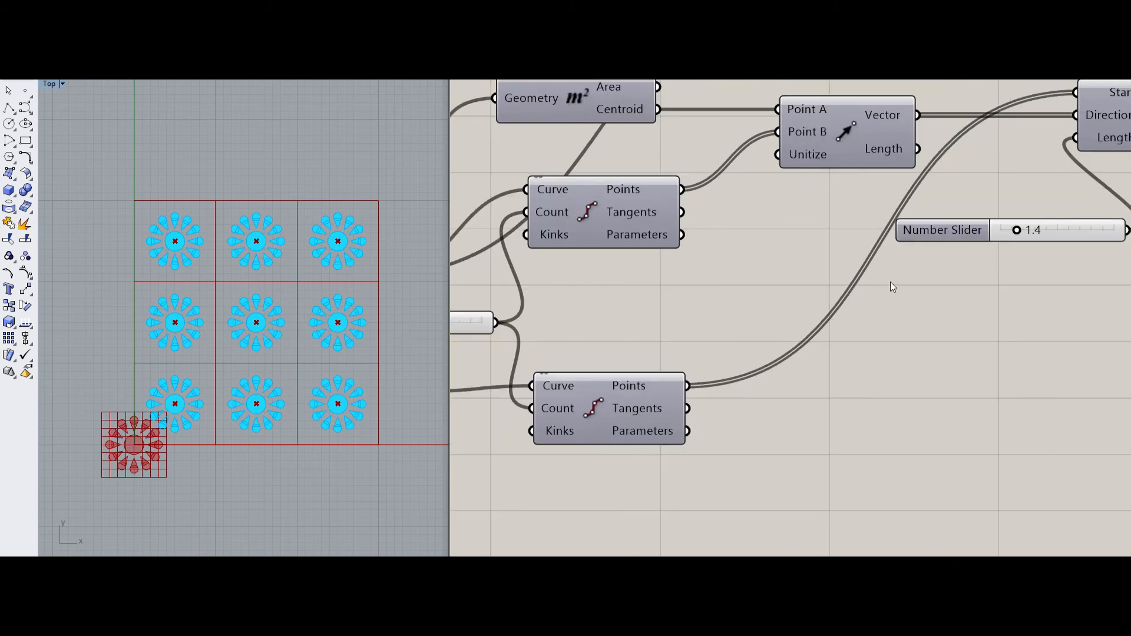
Step: Lengthen the petals by setting the line's Length slider to 2.3
right_click_drag(891, 287, 580, 321)
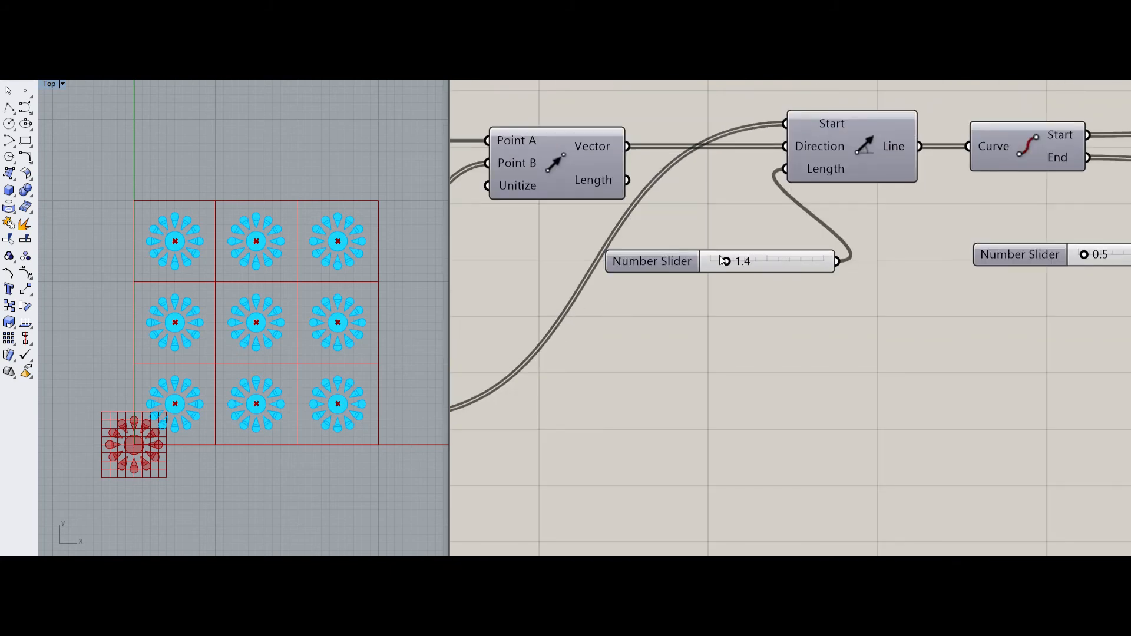
scroll(728, 262, "up", 1)
left_click_drag(731, 263, 740, 263)
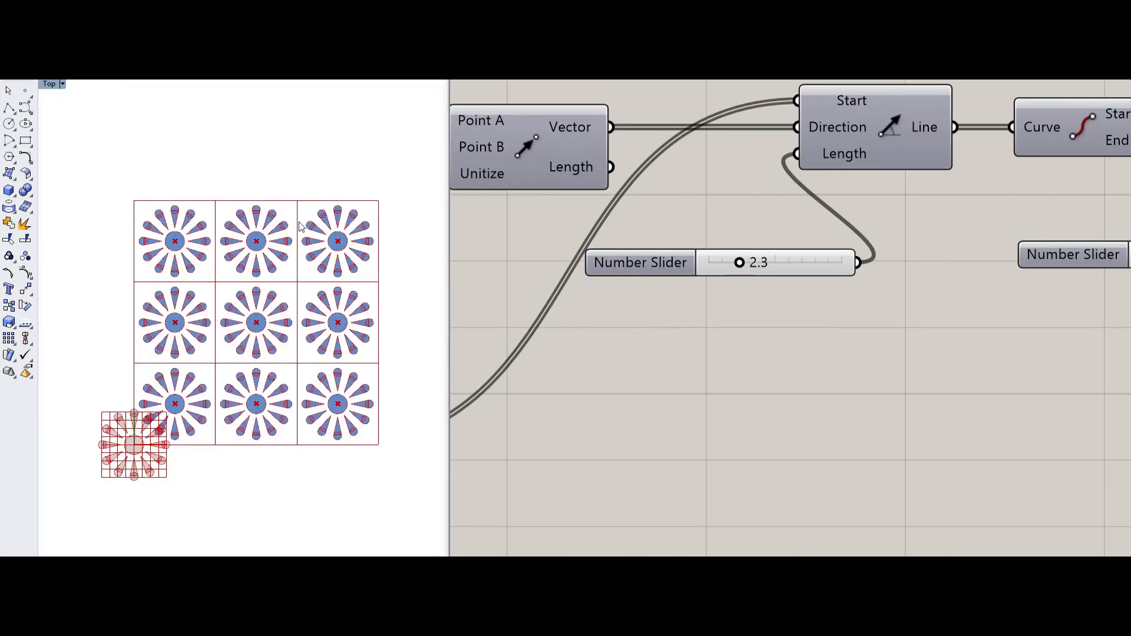
Step: Turn off the preview of the components feeding the Custom Preview so that only the coloured flowers are displayed
scroll(739, 259, "down", 6)
right_click_drag(830, 259, 595, 251)
right_click_drag(974, 272, 696, 271)
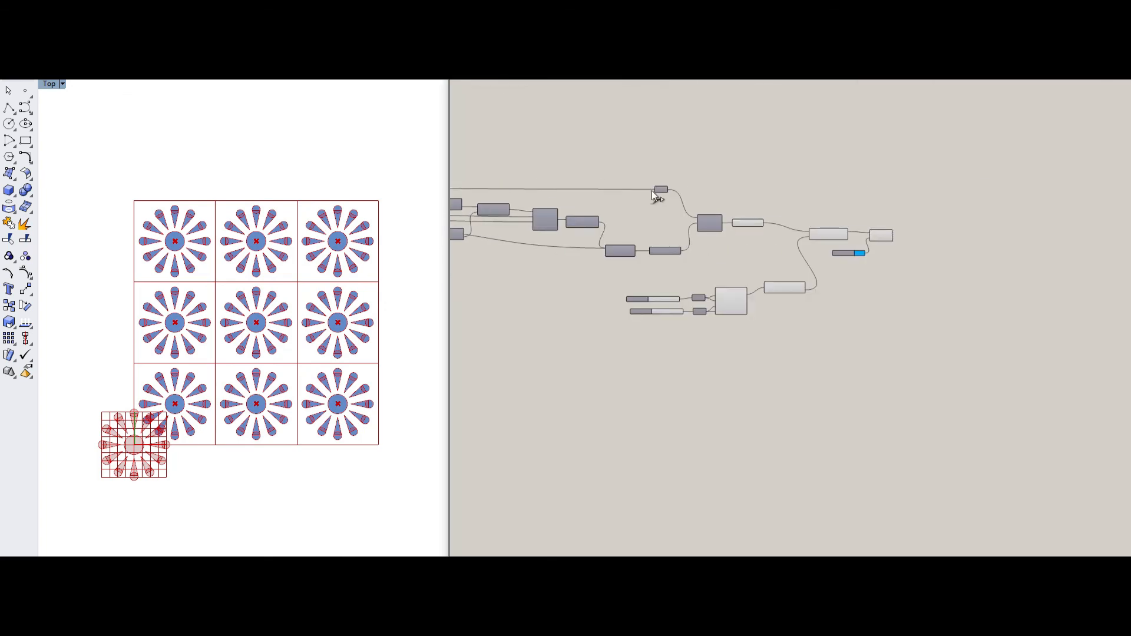
left_click_drag(606, 178, 826, 301)
middle_click(813, 200)
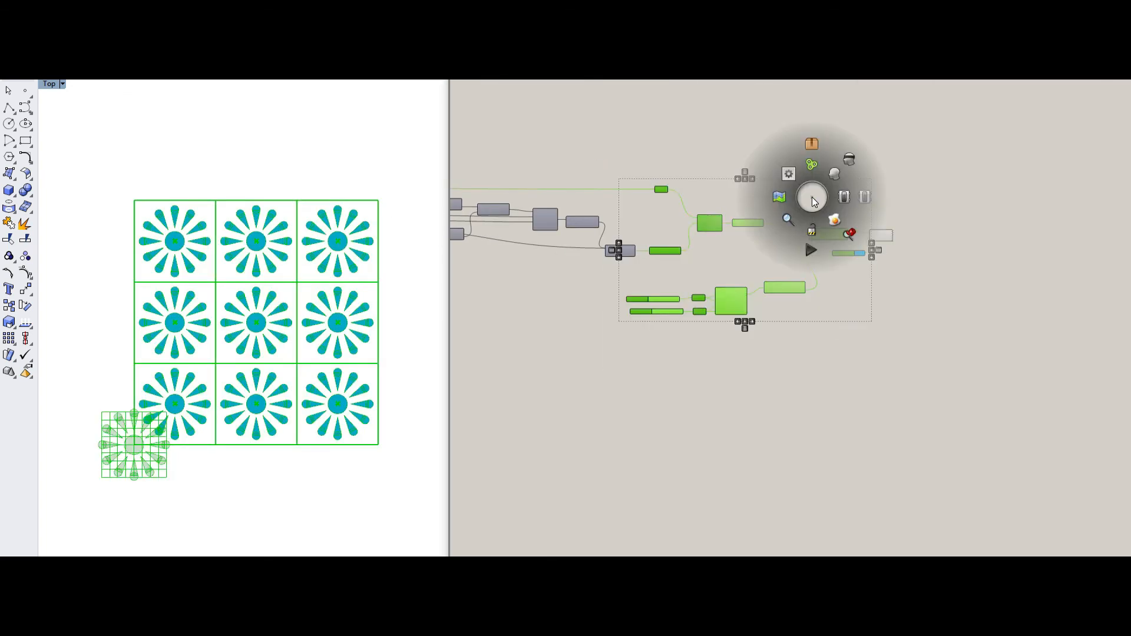
left_click(850, 160)
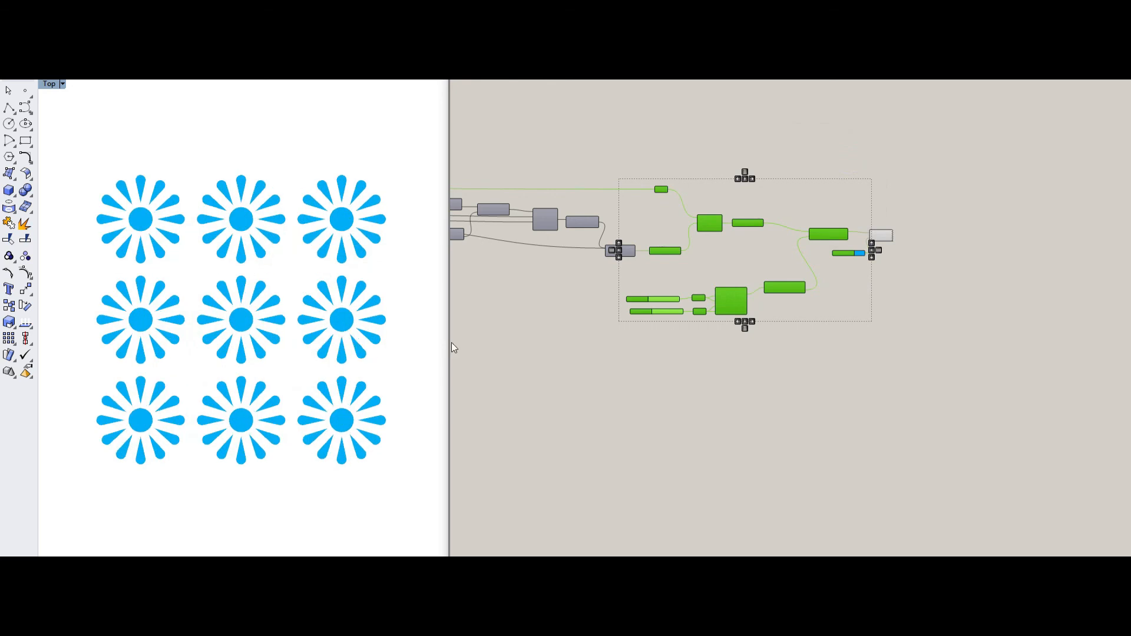
Step: Fine-tune the Radius slider of the petal tip circles to make the petals slightly wider
right_click_drag(451, 341, 903, 352)
left_click(795, 328)
scroll(662, 262, "up", 3)
scroll(664, 267, "up", 4)
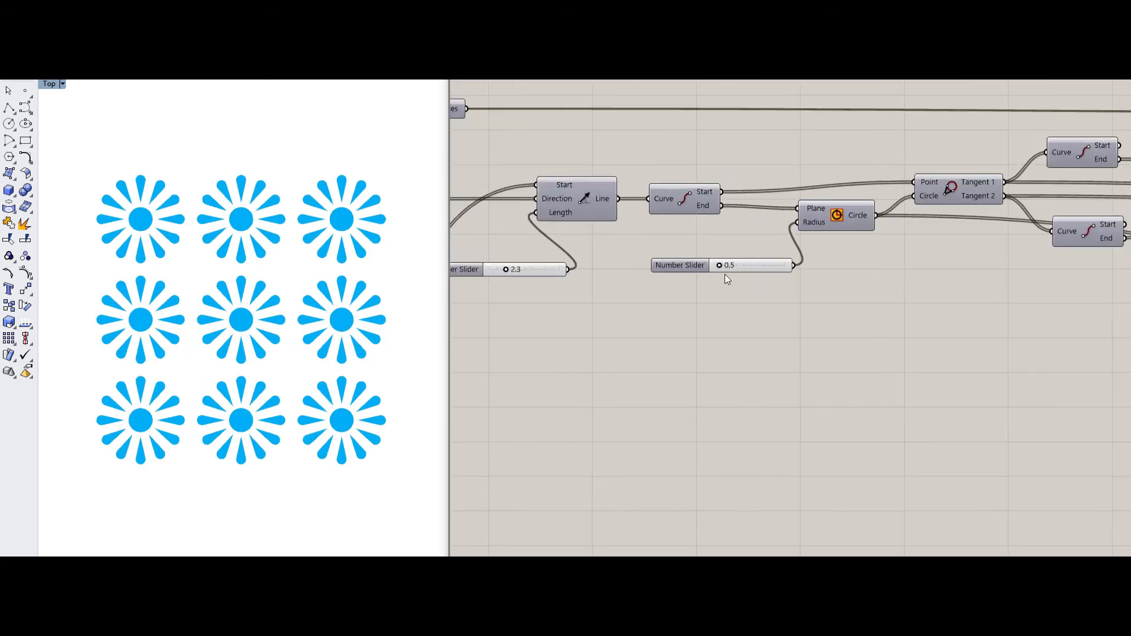
left_click_drag(718, 264, 720, 267)
Step: Set the petal line's Length slider to 1.6 and the petal Count slider to 8
right_click_drag(706, 308, 938, 318)
mouse_move(700, 278)
left_mouse_down()
mouse_move(710, 277)
mouse_move(690, 279)
mouse_move(755, 277)
mouse_move(695, 281)
left_mouse_up()
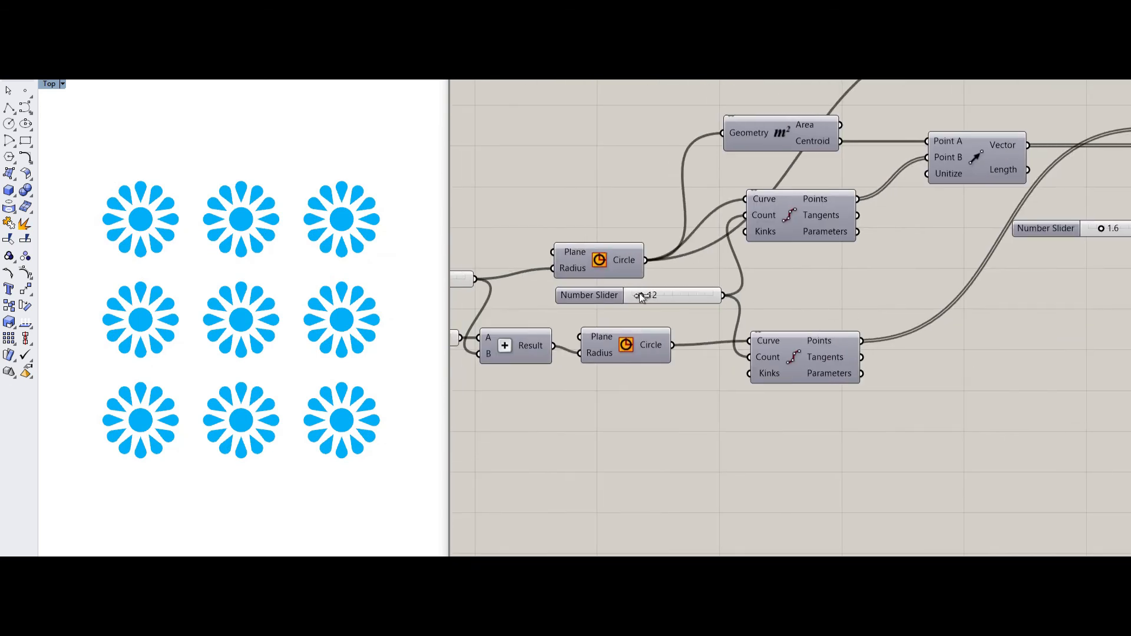
mouse_move(640, 293)
left_mouse_down()
mouse_move(654, 293)
mouse_move(627, 298)
mouse_move(639, 298)
left_mouse_up()
Step: Set the Addition component's offset slider to 0.5 and the central circle's radius slider to 0.8
right_click_drag(473, 361, 684, 357)
left_click_drag(582, 333, 584, 335)
left_click_drag(604, 278, 602, 280)
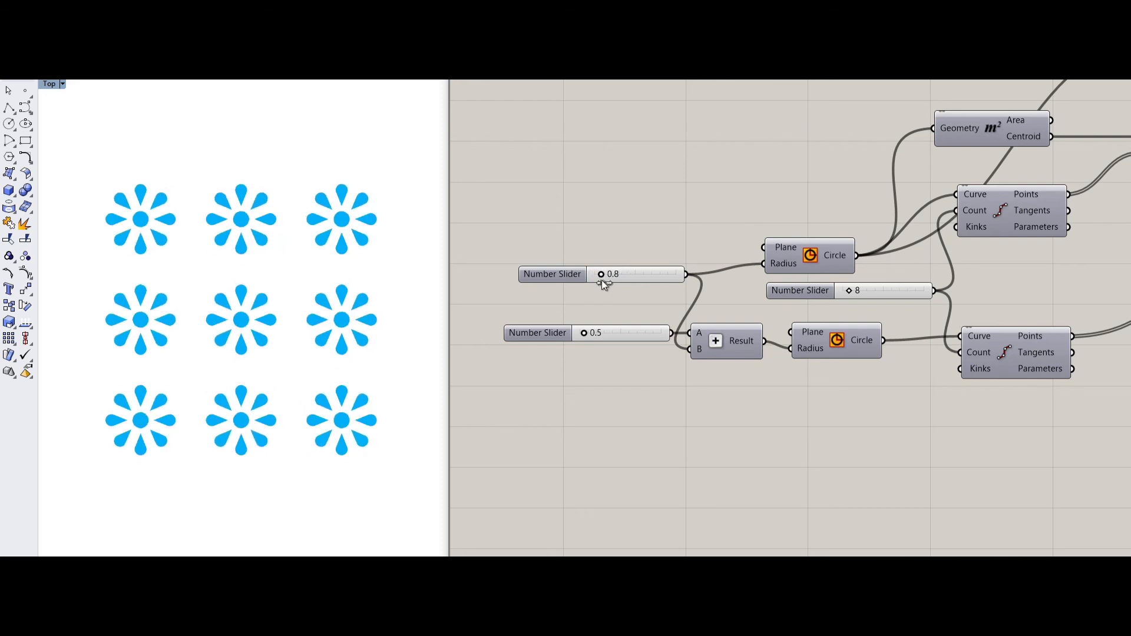
scroll(692, 330, "down", 5)
scroll(795, 313, "down", 1)
right_click_drag(953, 319, 727, 301)
scroll(710, 285, "down", 1)
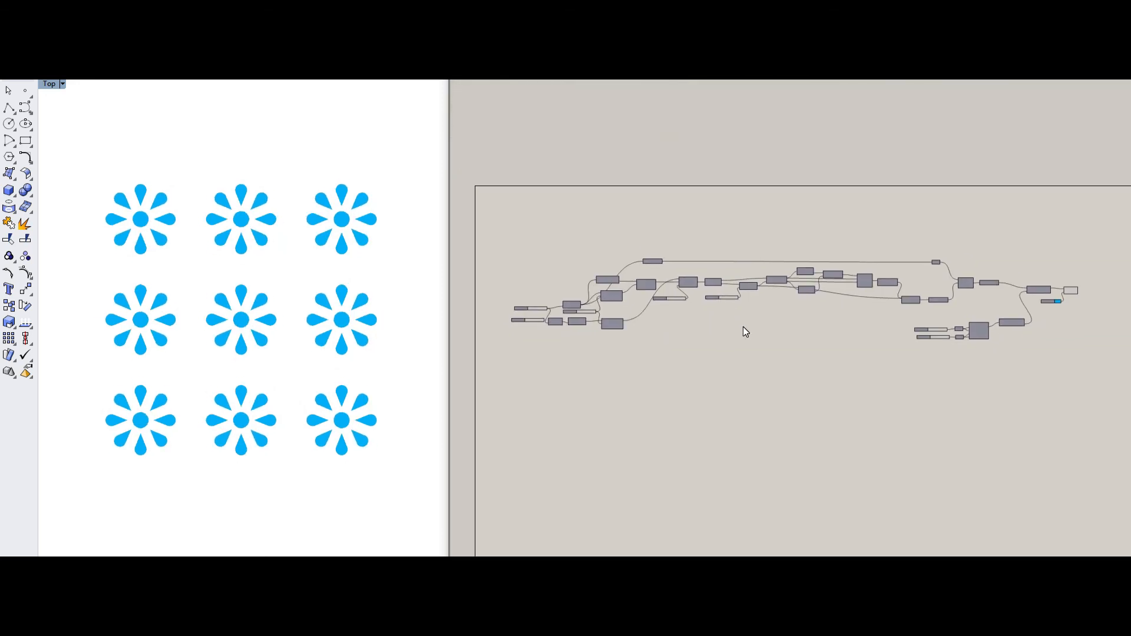